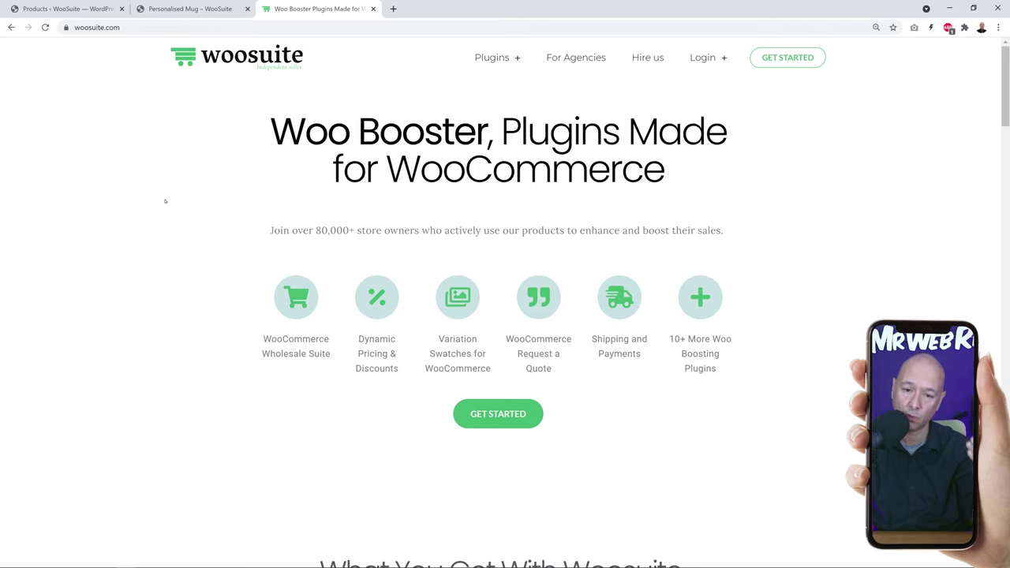
Show the Plugins dropdown in the Woosuite site's top navigation
{"action": "mouse_move", "coordinate": [500, 60]}
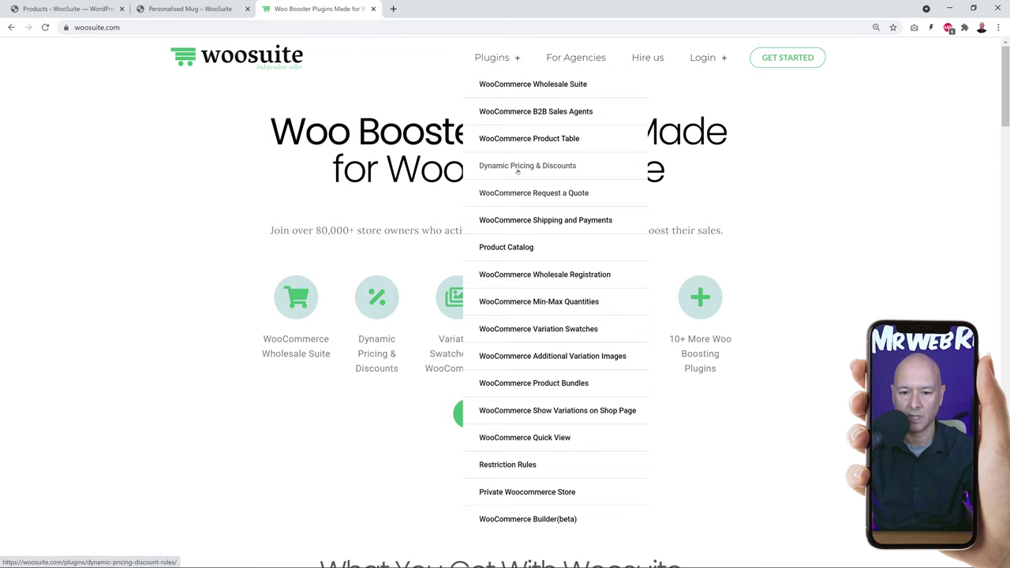
Open the Dynamic Pricing & Discounts page and scroll down to its Basic, Professional and All Access plans
{"action": "left_click", "coordinate": [519, 167]}
{"action": "scroll", "coordinate": [872, 266], "scroll_direction": "down", "scroll_amount": 5}
{"action": "scroll", "coordinate": [895, 256], "scroll_direction": "down", "scroll_amount": 5}
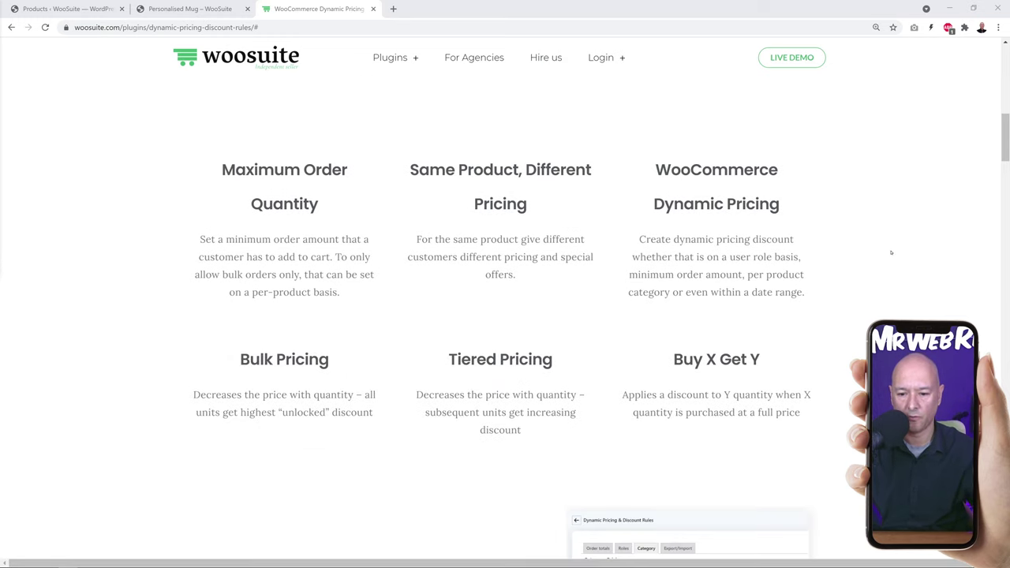
{"action": "scroll", "coordinate": [890, 252], "scroll_direction": "down", "scroll_amount": 1}
{"action": "scroll", "coordinate": [889, 251], "scroll_direction": "down", "scroll_amount": 5}
{"action": "scroll", "coordinate": [888, 249], "scroll_direction": "down", "scroll_amount": 4}
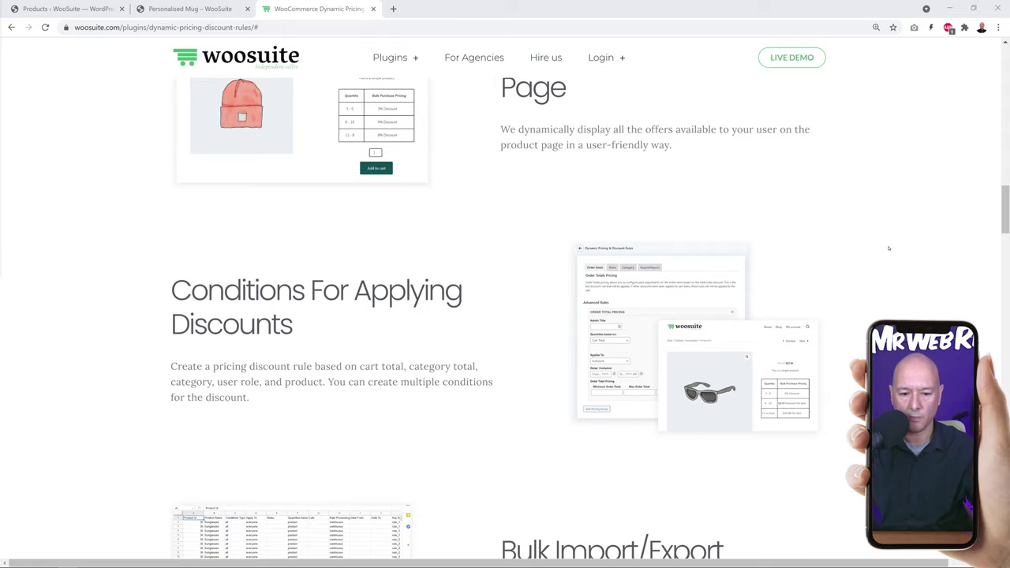
{"action": "scroll", "coordinate": [888, 249], "scroll_direction": "down", "scroll_amount": 1}
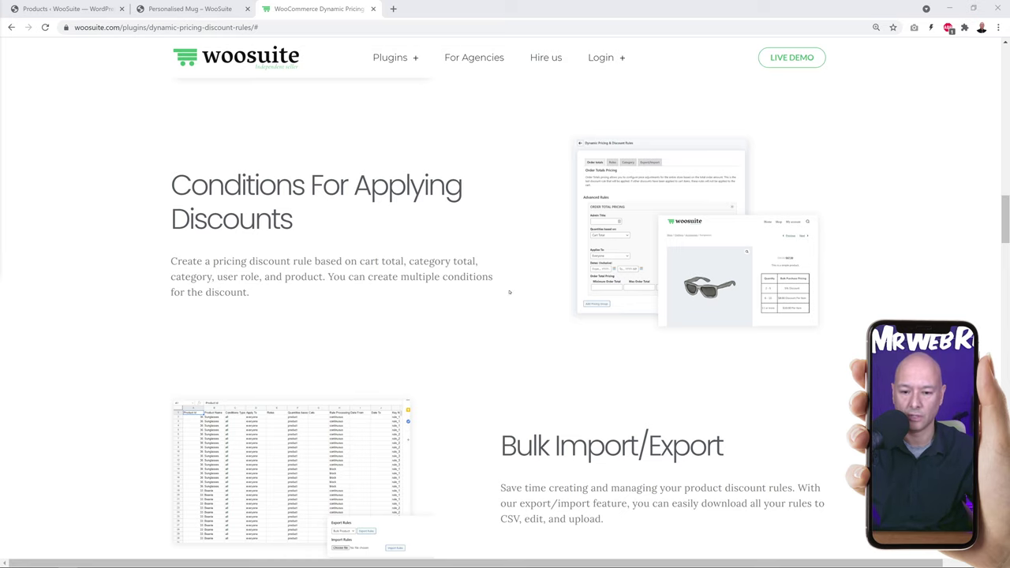
{"action": "scroll", "coordinate": [521, 282], "scroll_direction": "down", "scroll_amount": 10}
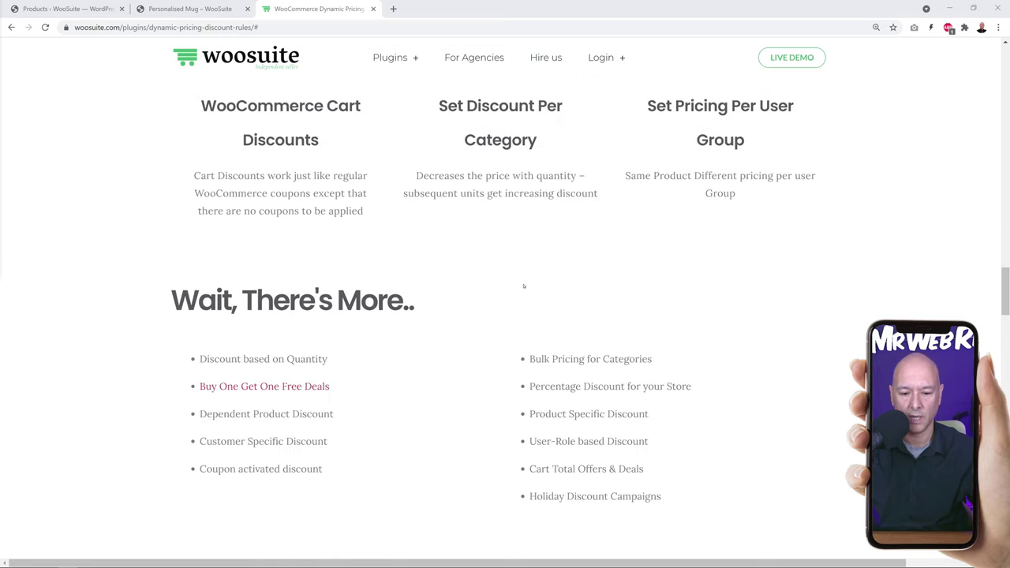
{"action": "scroll", "coordinate": [856, 283], "scroll_direction": "down", "scroll_amount": 4}
{"action": "scroll", "coordinate": [859, 287], "scroll_direction": "up", "scroll_amount": 1}
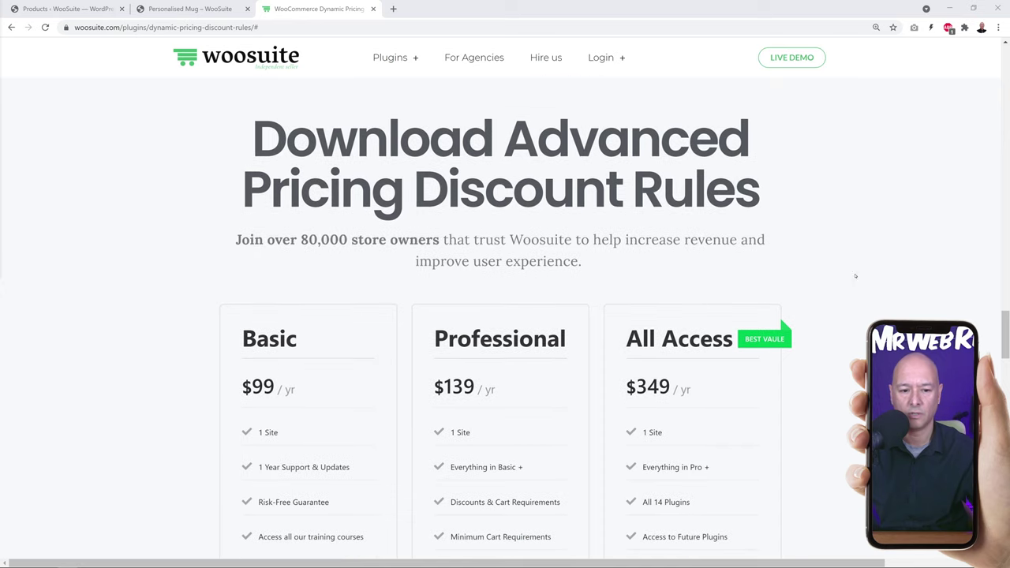
Highlight the 80,000 store owners claim, review the pricing cards, then bring up the WordPress dashboard
{"action": "left_click_drag", "start_coordinate": [301, 239], "coordinate": [440, 240]}
{"action": "left_click", "coordinate": [456, 243]}
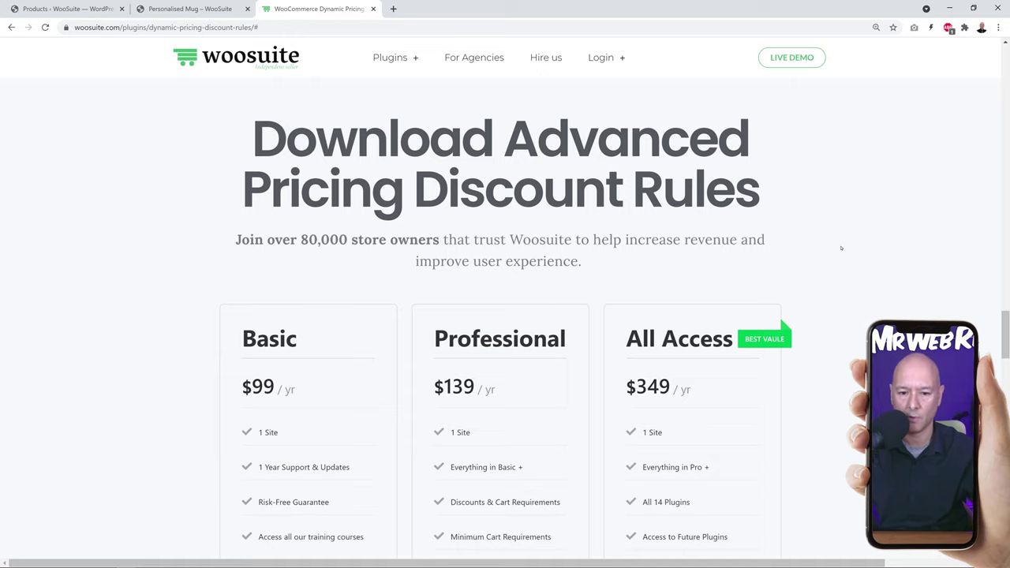
{"action": "scroll", "coordinate": [848, 249], "scroll_direction": "down", "scroll_amount": 2}
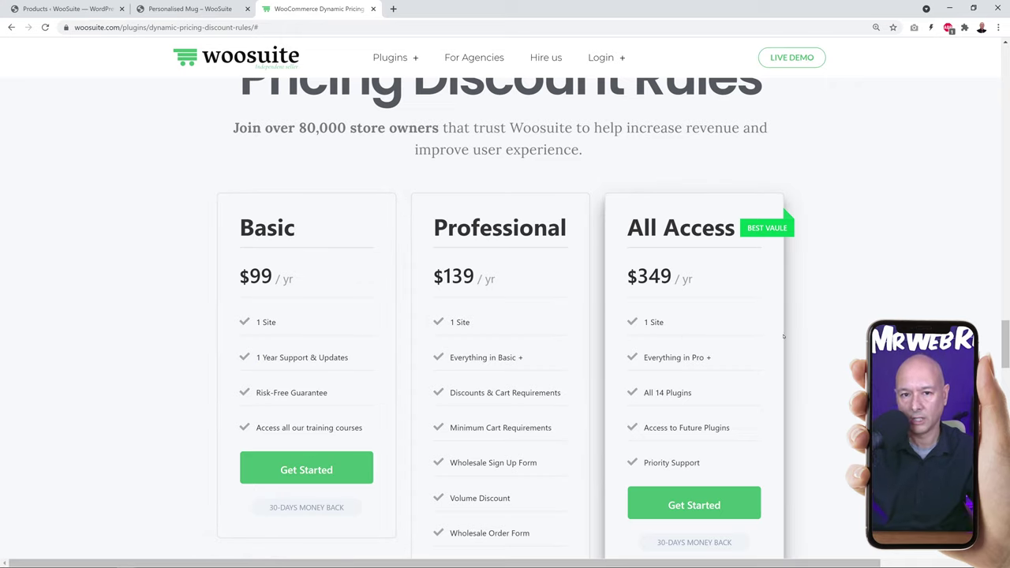
{"action": "scroll", "coordinate": [783, 336], "scroll_direction": "down", "scroll_amount": 1}
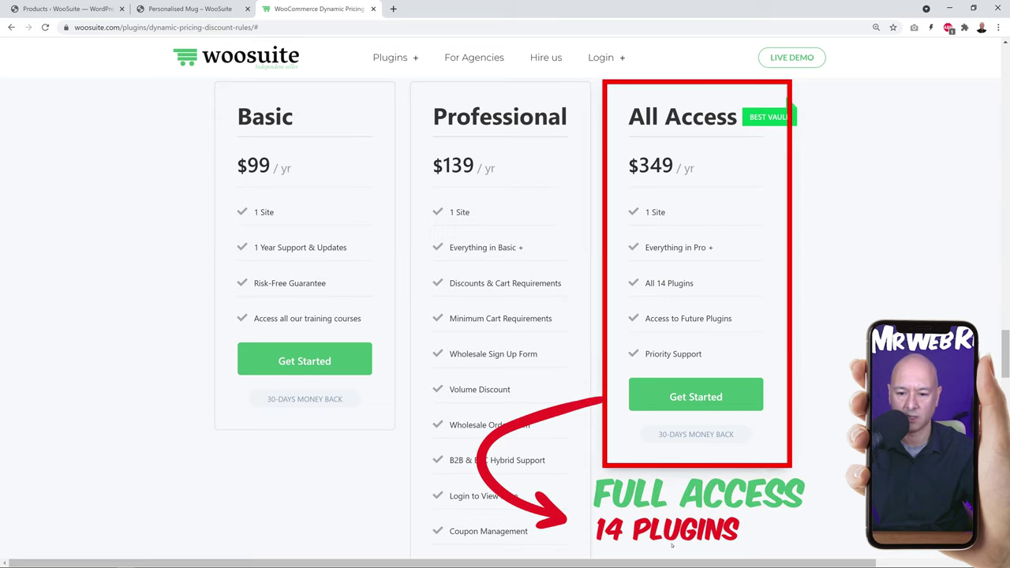
{"action": "mouse_move", "coordinate": [402, 64]}
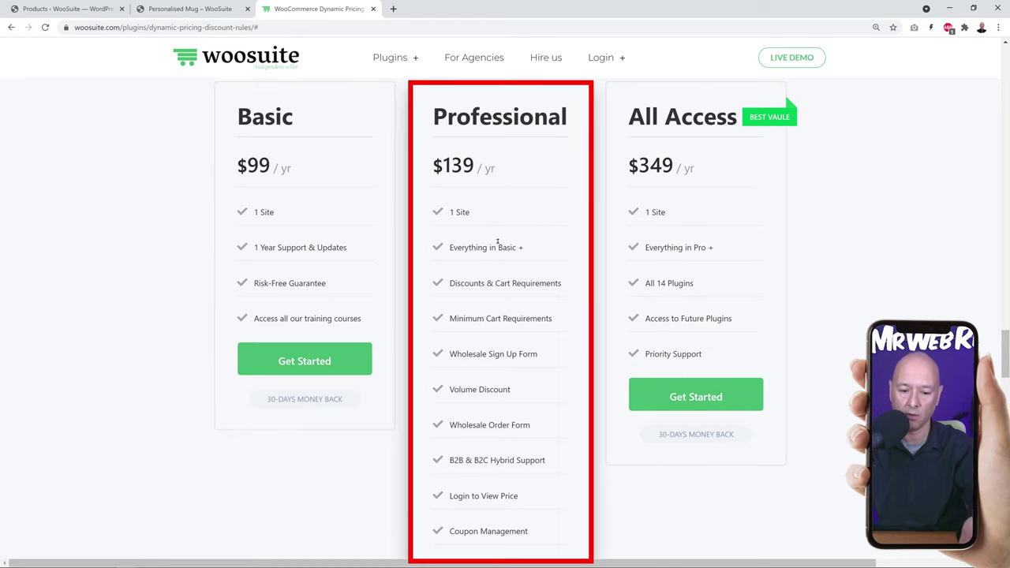
{"action": "scroll", "coordinate": [473, 245], "scroll_direction": "down", "scroll_amount": 2}
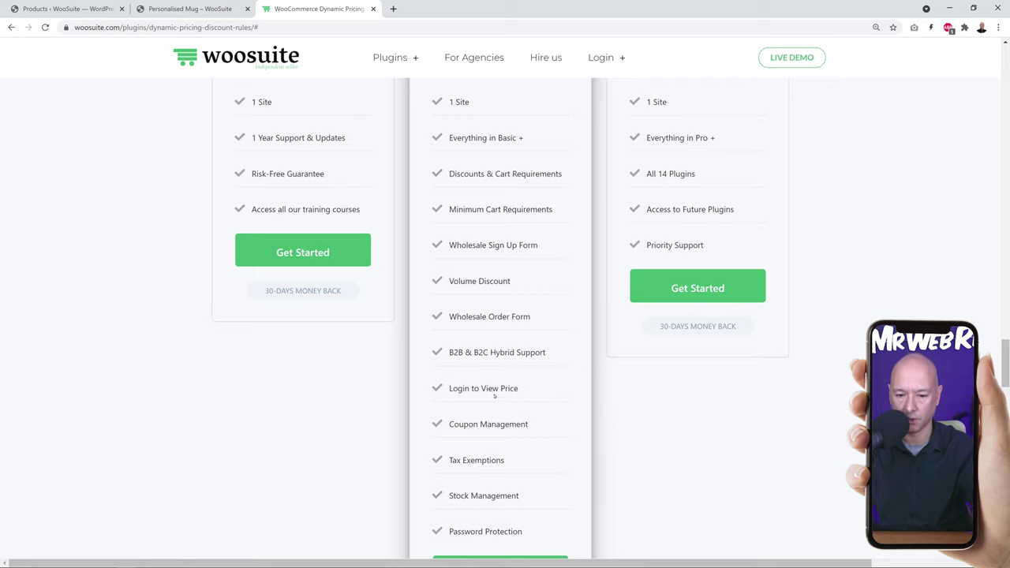
{"action": "scroll", "coordinate": [489, 389], "scroll_direction": "up", "scroll_amount": 2}
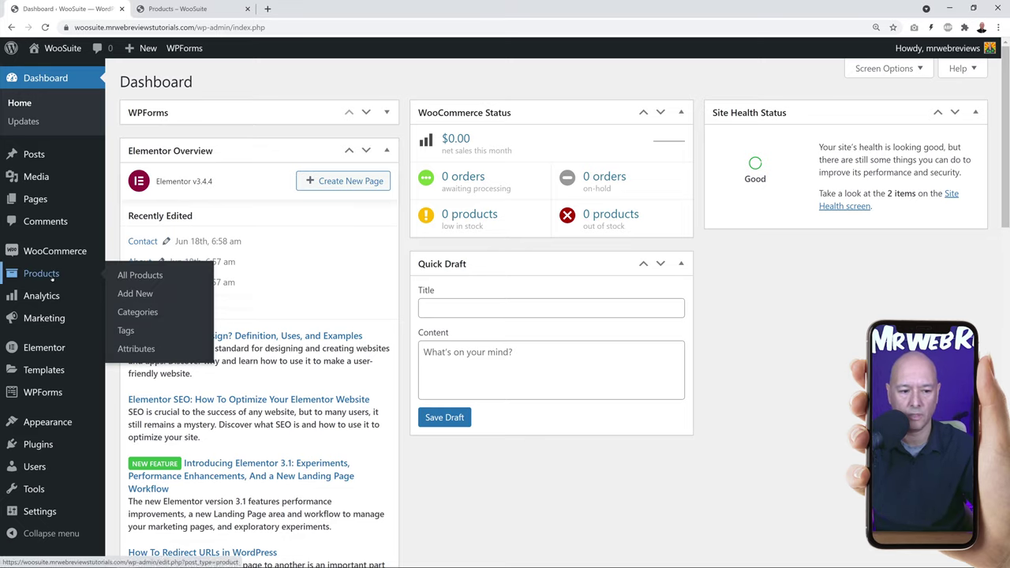
Open Products > All Products to view the 11 mugs and T-shirts
{"action": "left_click", "coordinate": [47, 273]}
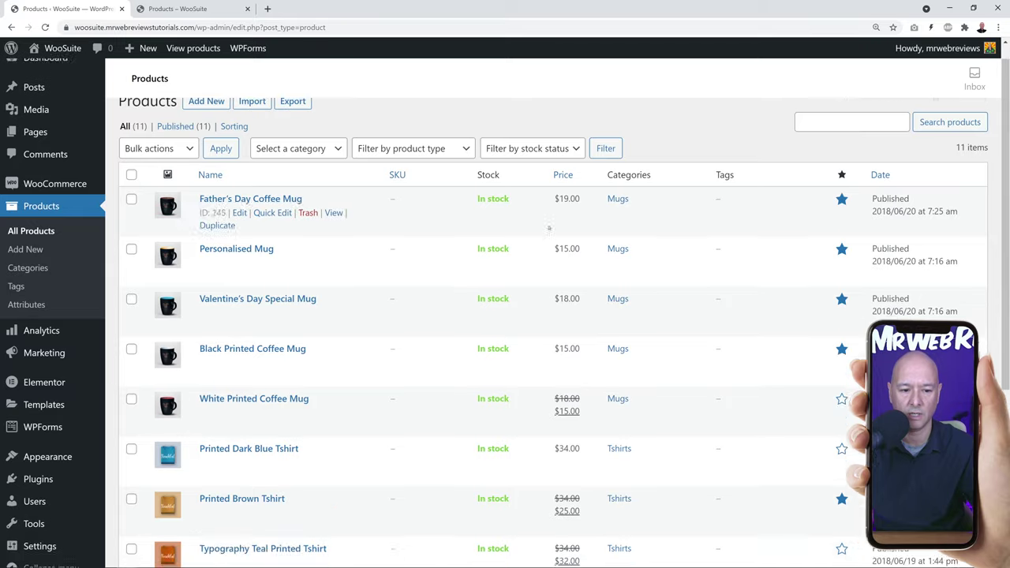
{"action": "scroll", "coordinate": [548, 304], "scroll_direction": "down", "scroll_amount": 3}
{"action": "scroll", "coordinate": [548, 303], "scroll_direction": "up", "scroll_amount": 1}
{"action": "scroll", "coordinate": [548, 304], "scroll_direction": "up", "scroll_amount": 1}
Browse the storefront Shop page, then return to the admin products list
{"action": "left_click", "coordinate": [172, 9]}
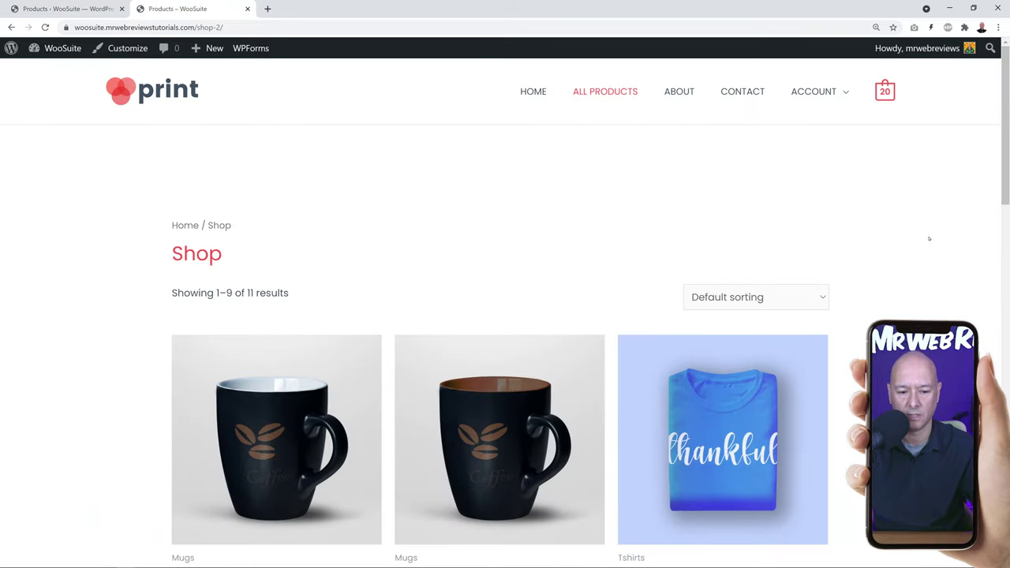
{"action": "scroll", "coordinate": [919, 237], "scroll_direction": "down", "scroll_amount": 6}
{"action": "scroll", "coordinate": [909, 234], "scroll_direction": "down", "scroll_amount": 2}
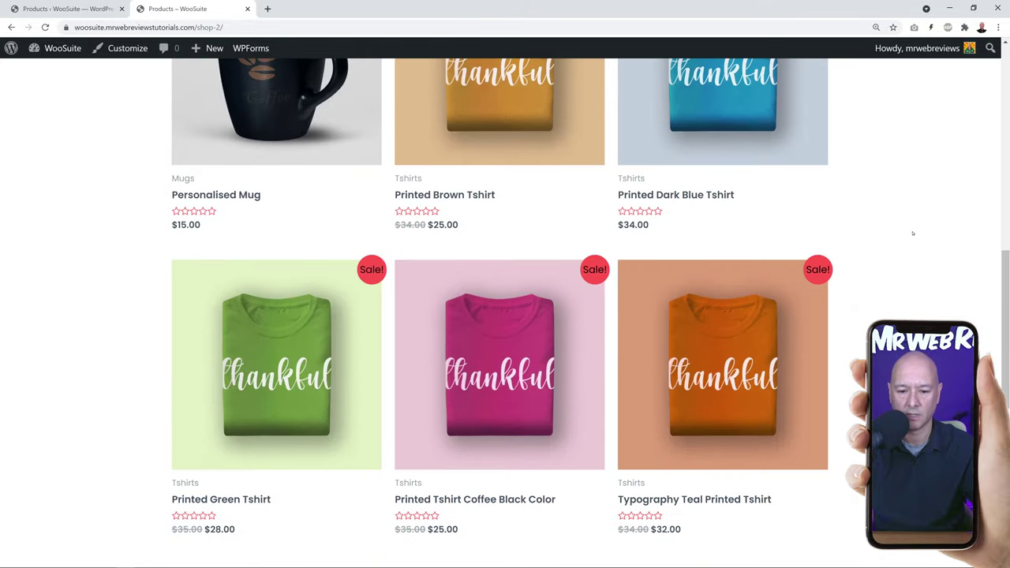
{"action": "scroll", "coordinate": [912, 232], "scroll_direction": "up", "scroll_amount": 7}
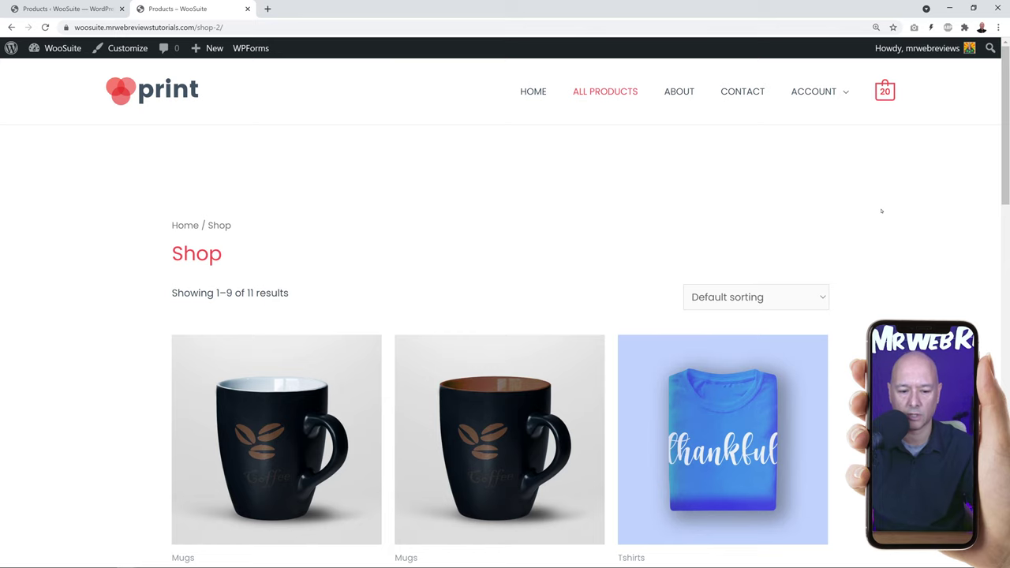
{"action": "left_click", "coordinate": [67, 9]}
{"action": "scroll", "coordinate": [377, 244], "scroll_direction": "up", "scroll_amount": 1}
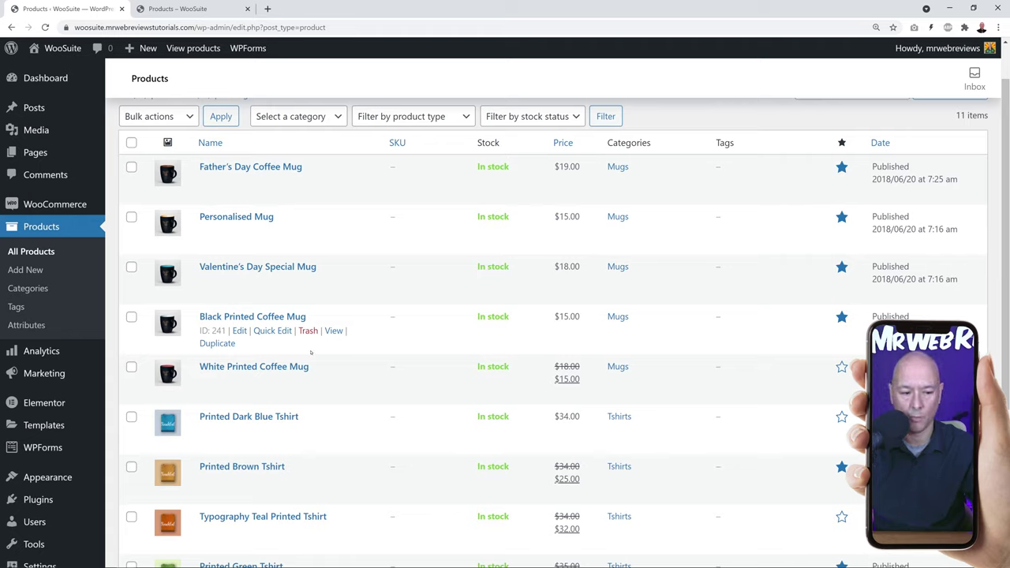
Upload woosuite-core-master (14).zip through Plugins > Add New and install it
{"action": "mouse_move", "coordinate": [47, 499]}
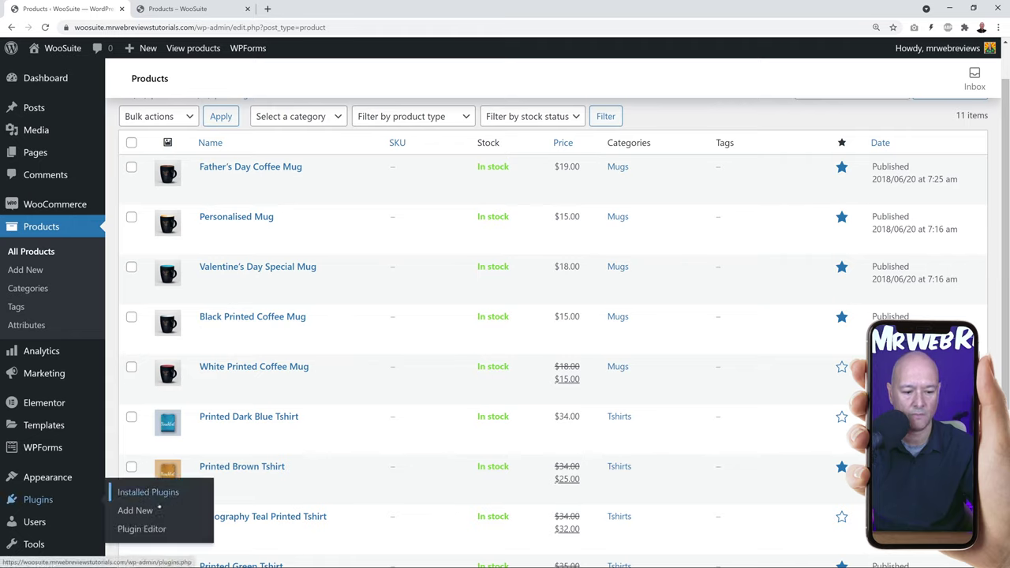
{"action": "left_click", "coordinate": [144, 513]}
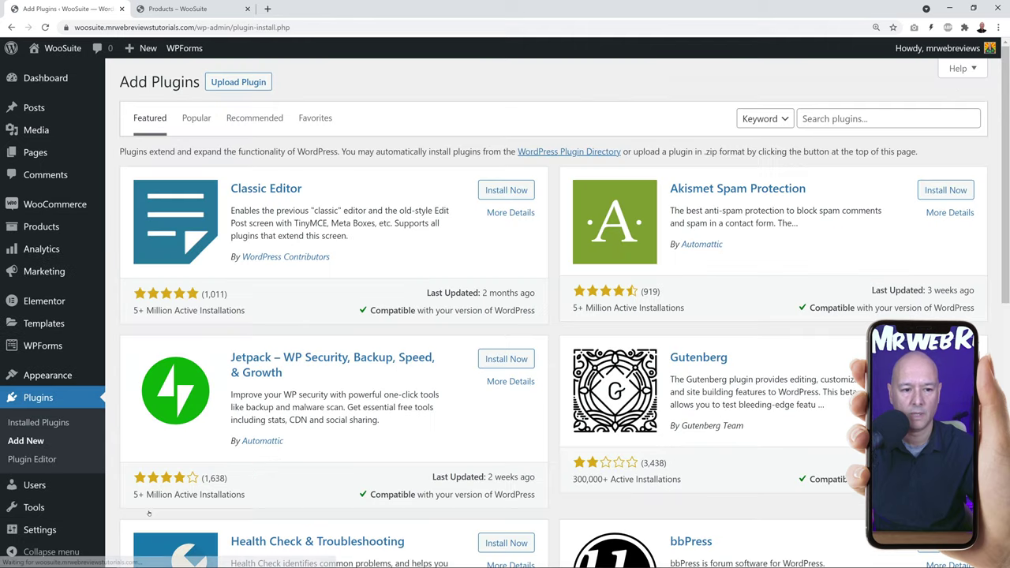
{"action": "left_click", "coordinate": [250, 83]}
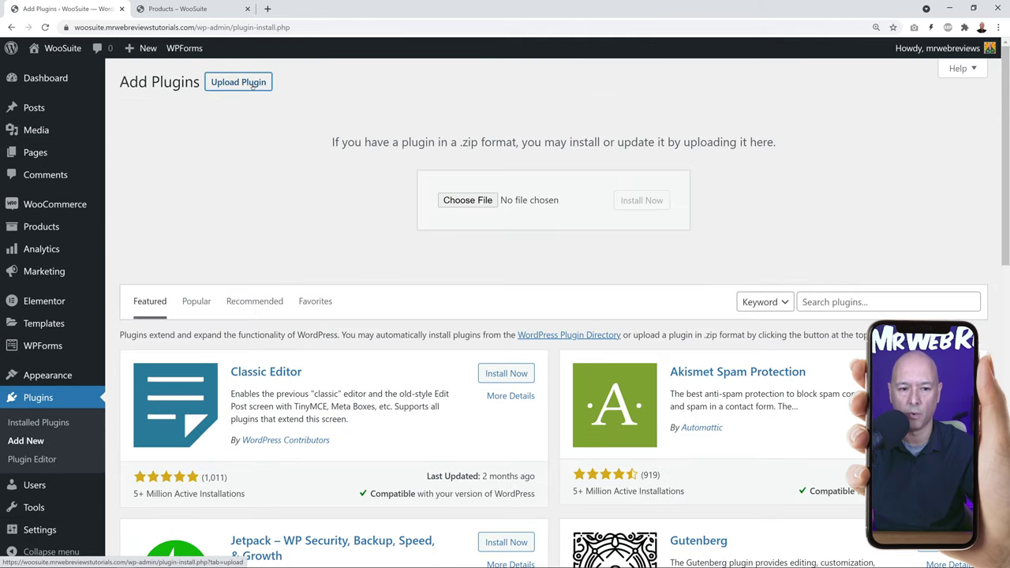
{"action": "left_click", "coordinate": [479, 202]}
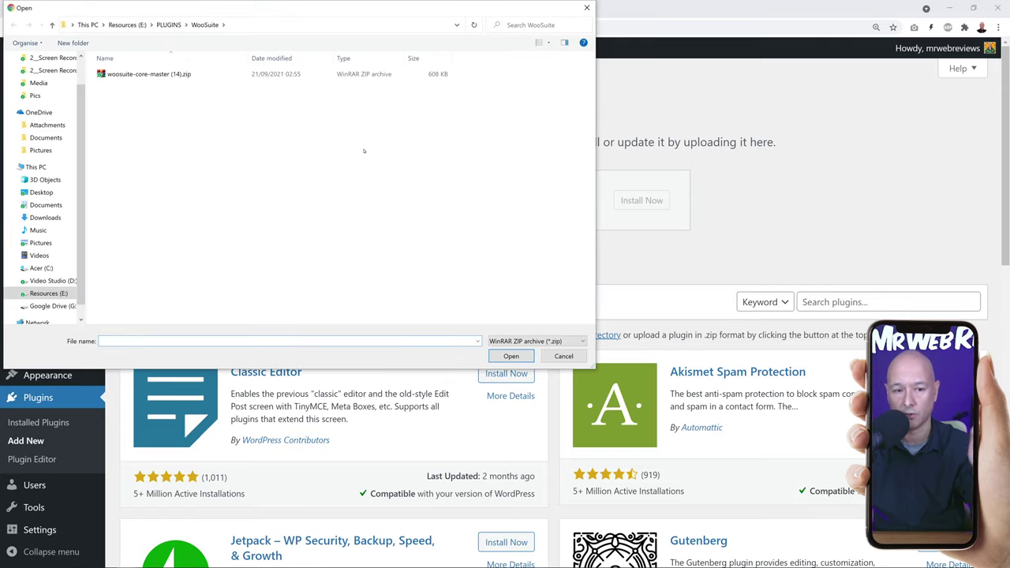
{"action": "left_click", "coordinate": [137, 73]}
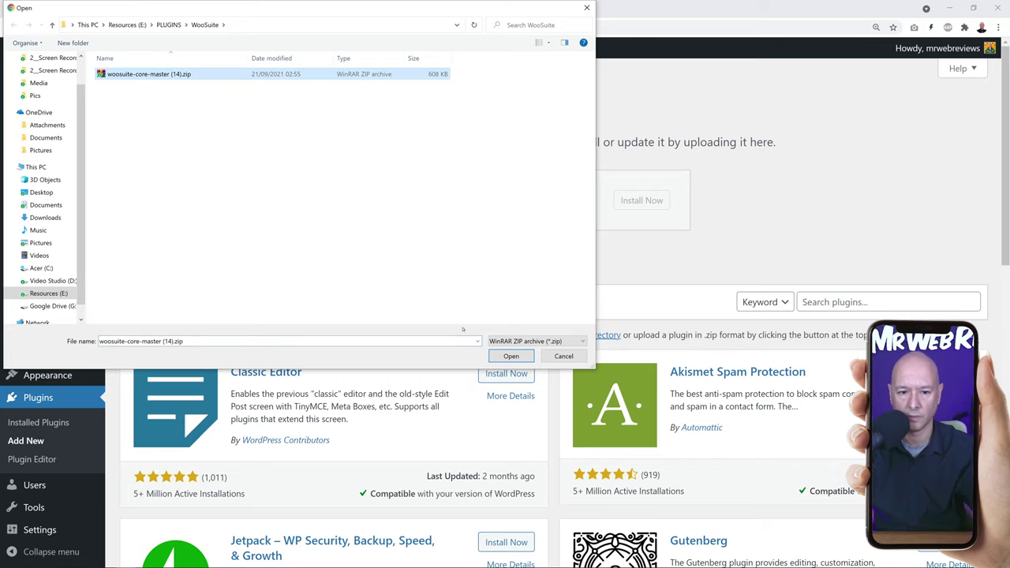
{"action": "left_click", "coordinate": [511, 356]}
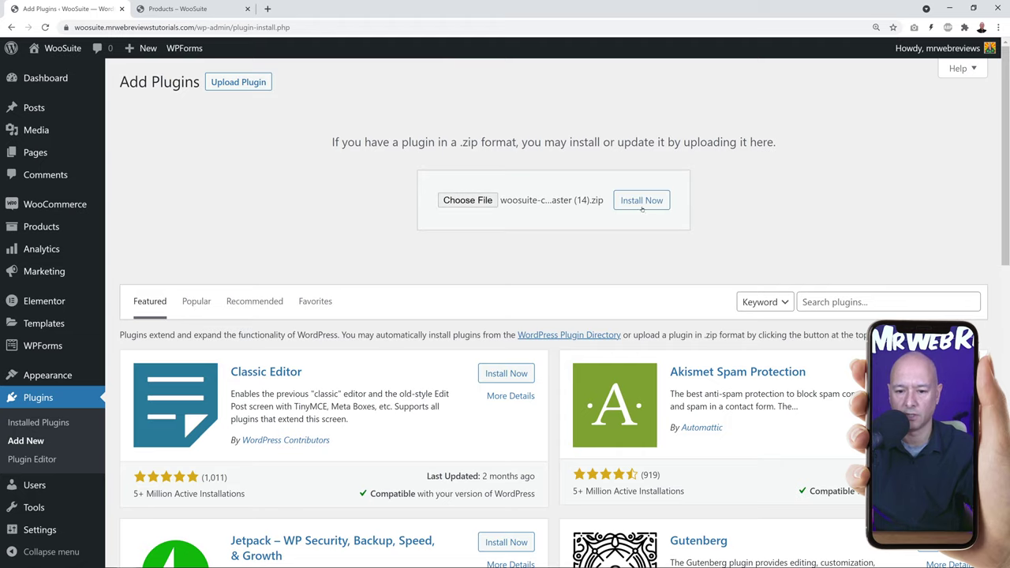
{"action": "left_click", "coordinate": [641, 201]}
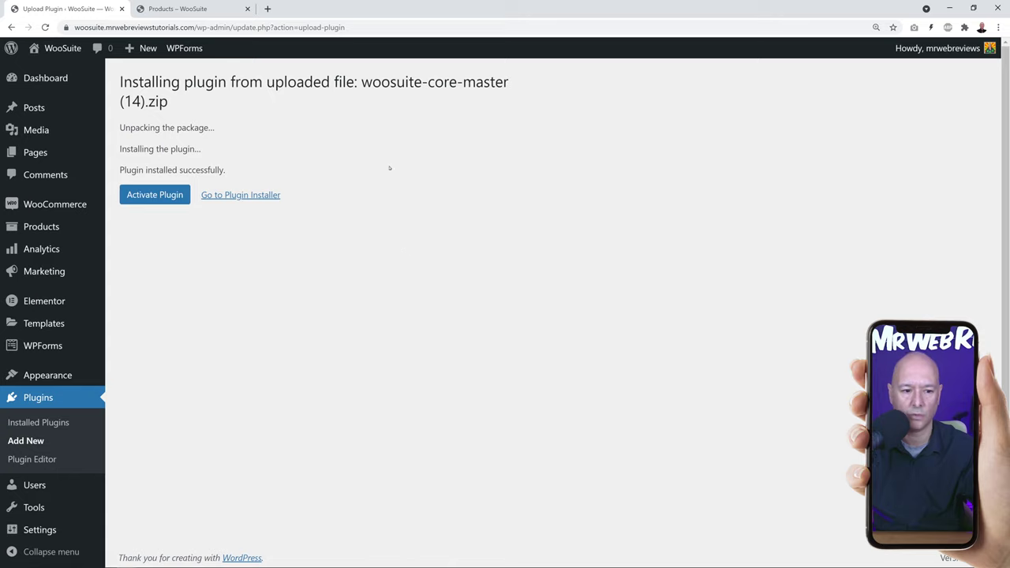
Activate Woosuite Core 1.0.4 and bring up its Manage License page
{"action": "left_click", "coordinate": [151, 200]}
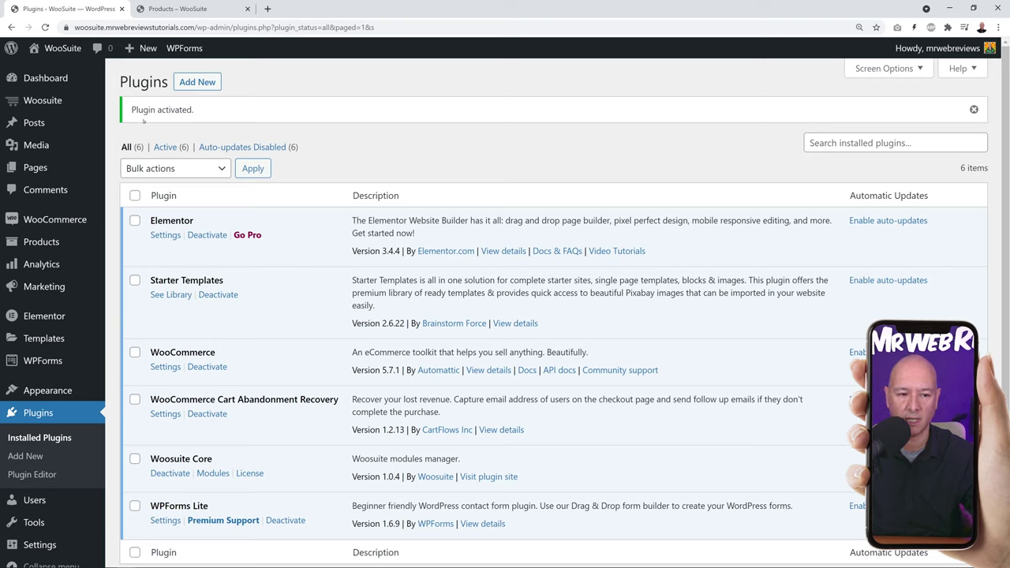
{"action": "mouse_move", "coordinate": [35, 102]}
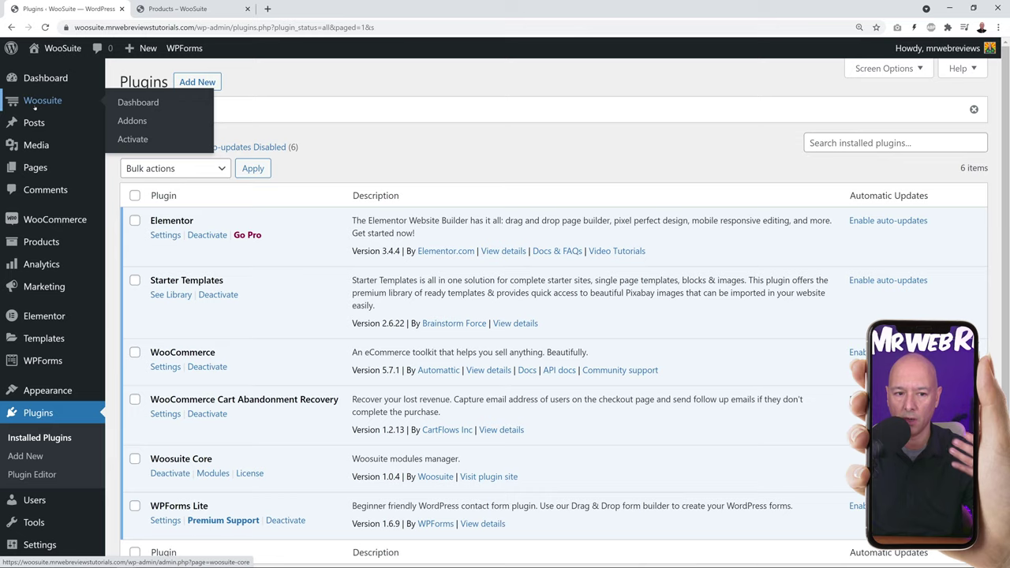
{"action": "left_click", "coordinate": [145, 144]}
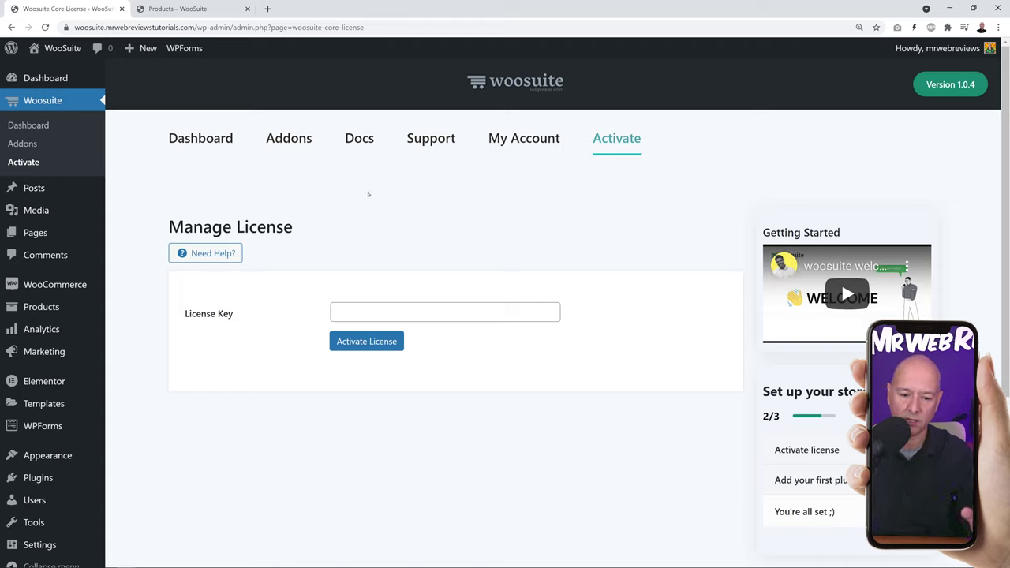
Paste the license key, activate the license, and view the Woosuite Addons list
{"action": "left_click", "coordinate": [370, 310]}
{"action": "key", "text": "ctrl+v"}
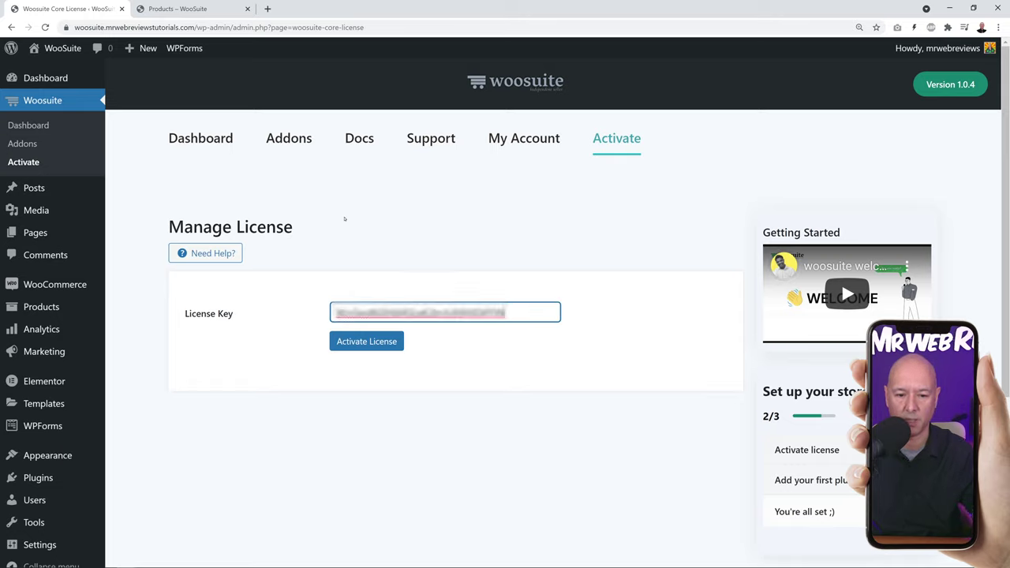
{"action": "left_click", "coordinate": [368, 350]}
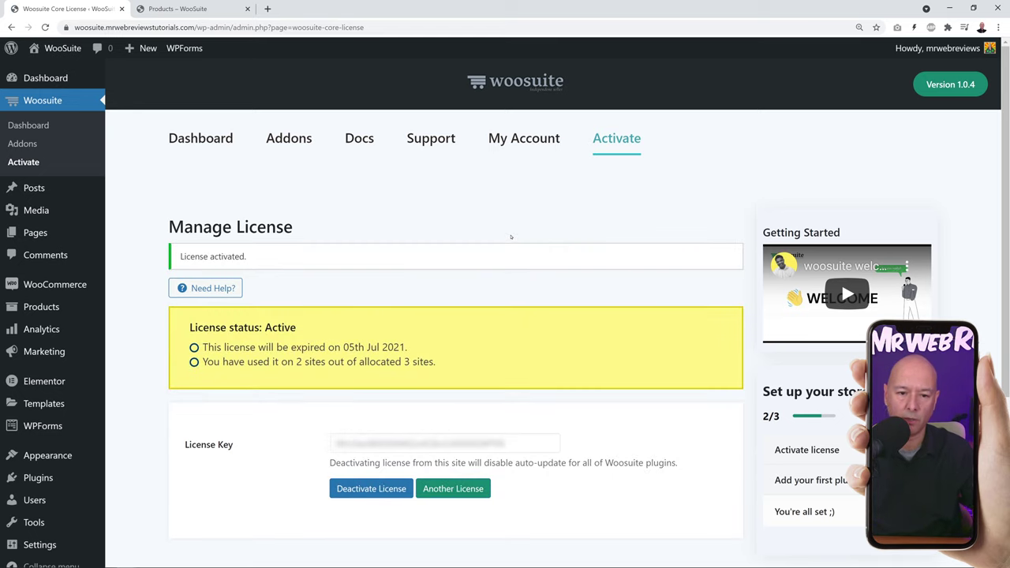
{"action": "left_click", "coordinate": [289, 140]}
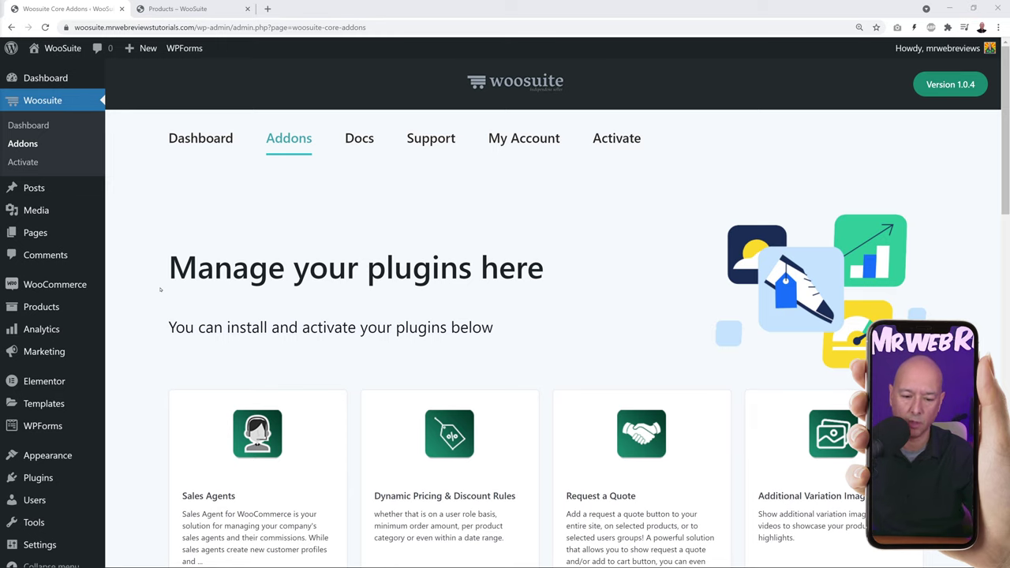
Install the Dynamic Pricing & Discount Rules addon and toggle it ON
{"action": "scroll", "coordinate": [160, 289], "scroll_direction": "down", "scroll_amount": 2}
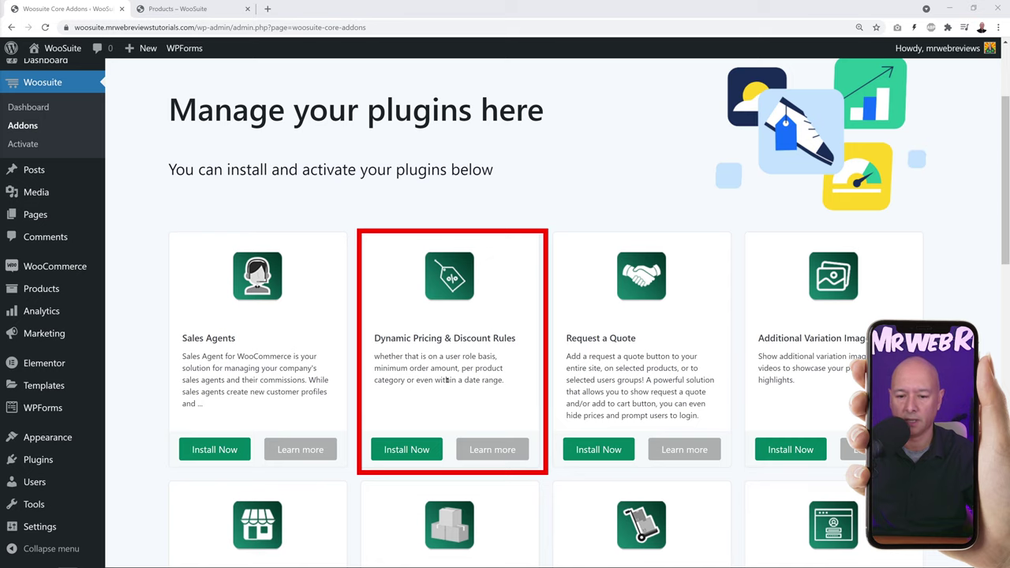
{"action": "scroll", "coordinate": [504, 387], "scroll_direction": "down", "scroll_amount": 1}
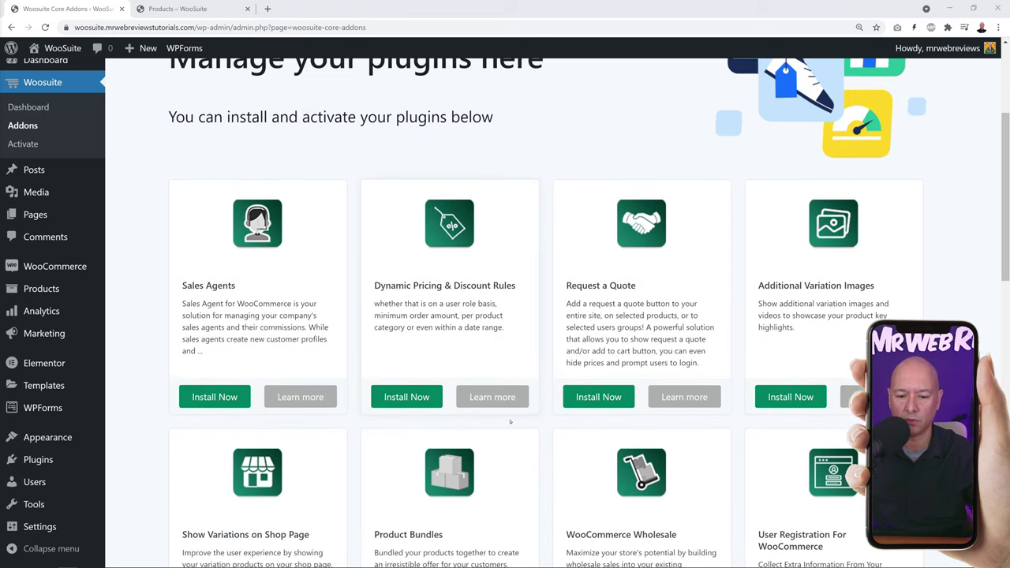
{"action": "left_click", "coordinate": [400, 402]}
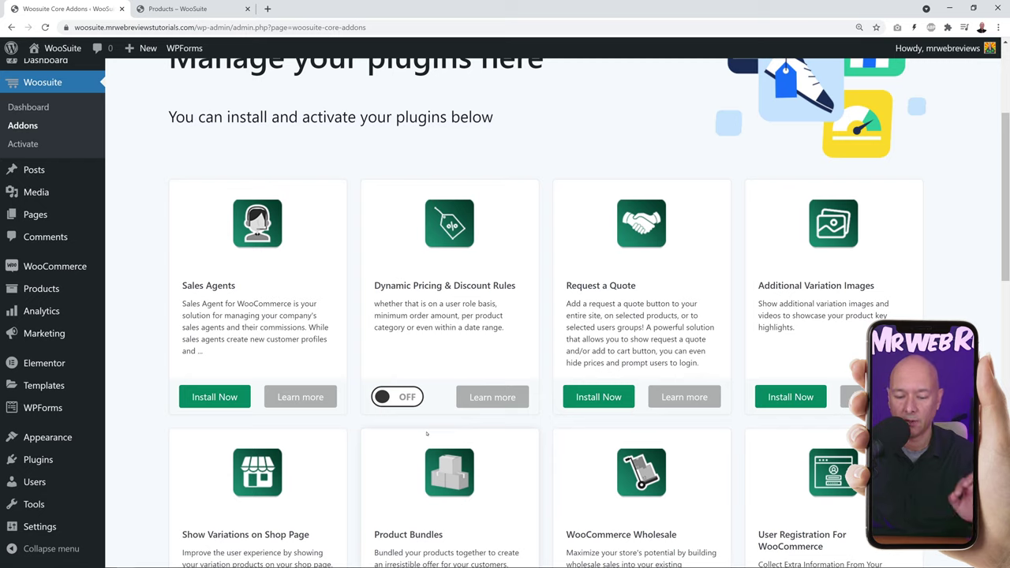
{"action": "left_click", "coordinate": [396, 400]}
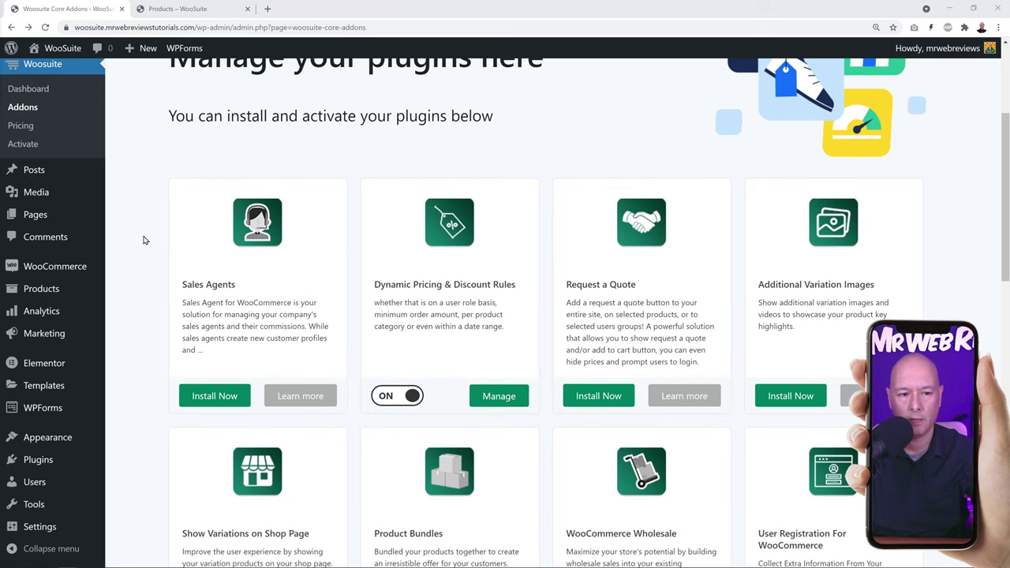
{"action": "scroll", "coordinate": [145, 240], "scroll_direction": "up", "scroll_amount": 2}
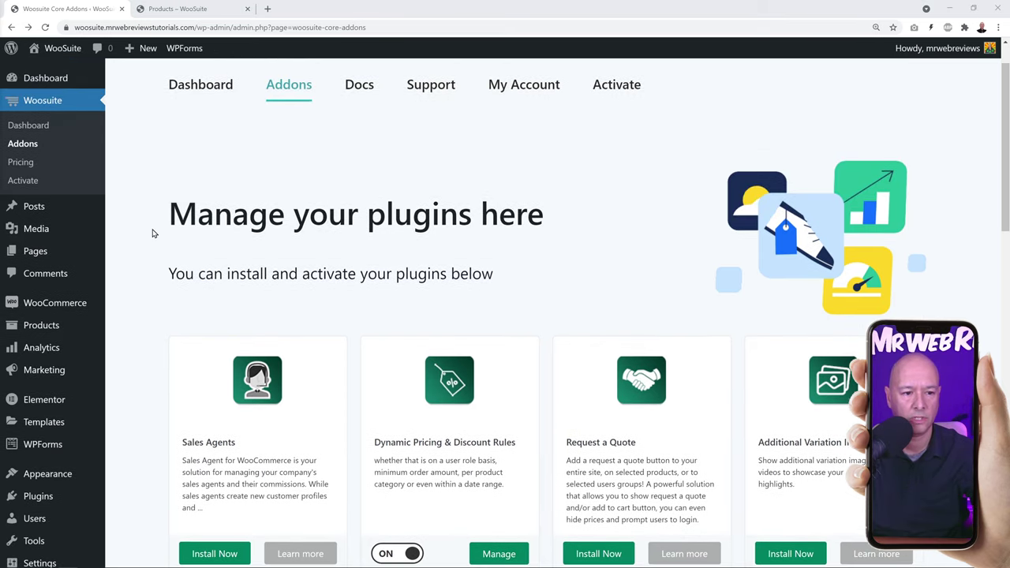
Open Woosuite > Pricing (Order Totals), then open All Products in a new browser tab
{"action": "left_click", "coordinate": [20, 163]}
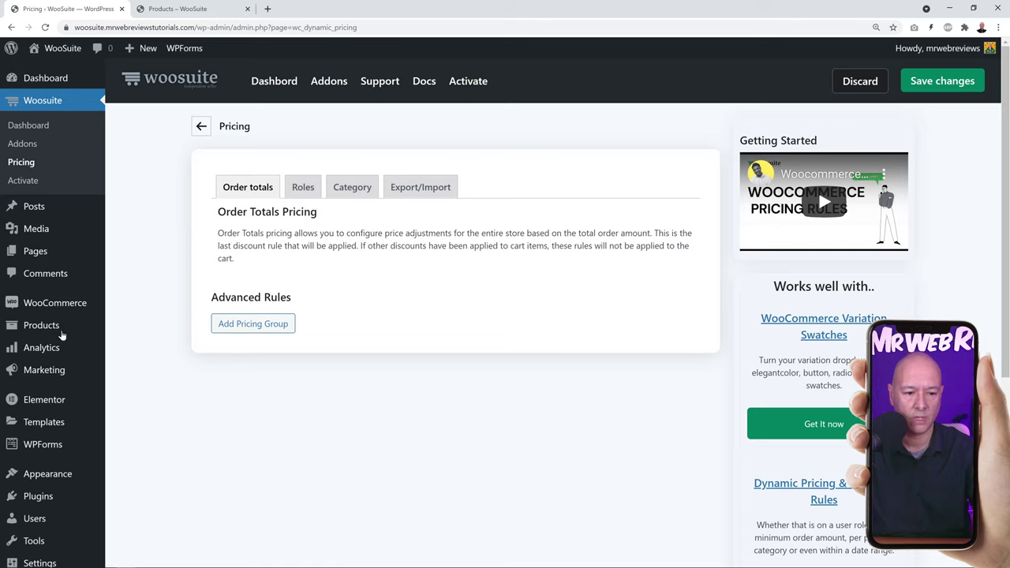
{"action": "right_click", "coordinate": [120, 326]}
{"action": "key", "text": "Escape"}
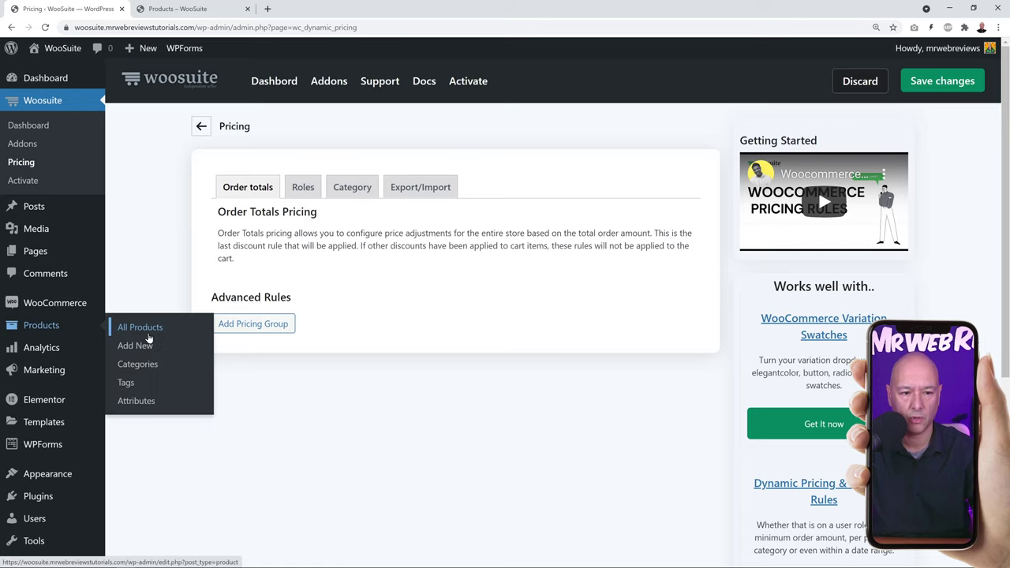
{"action": "middle_click", "coordinate": [147, 335]}
{"action": "left_click", "coordinate": [177, 11]}
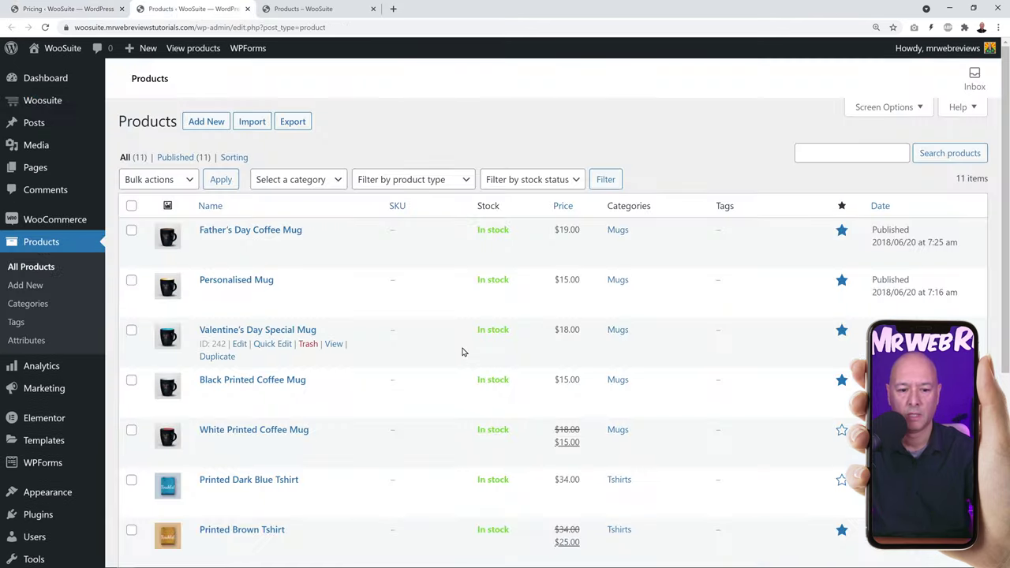
View the $15 Personalised Mug's empty Pricing Discount Rules section, then return to the Pricing settings
{"action": "left_click", "coordinate": [245, 282]}
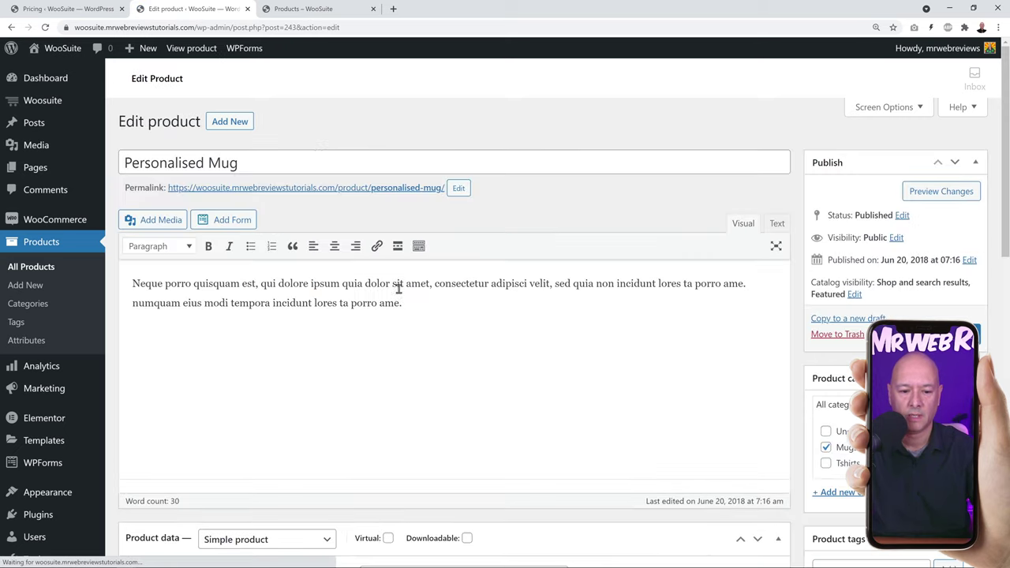
{"action": "scroll", "coordinate": [592, 287], "scroll_direction": "down", "scroll_amount": 4}
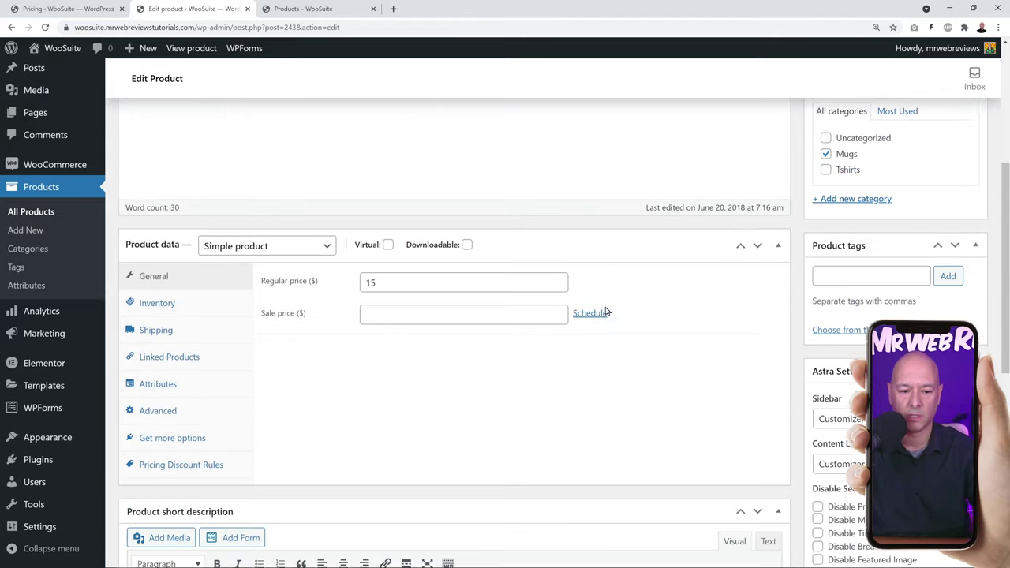
{"action": "scroll", "coordinate": [627, 323], "scroll_direction": "down", "scroll_amount": 1}
{"action": "scroll", "coordinate": [607, 355], "scroll_direction": "down", "scroll_amount": 1}
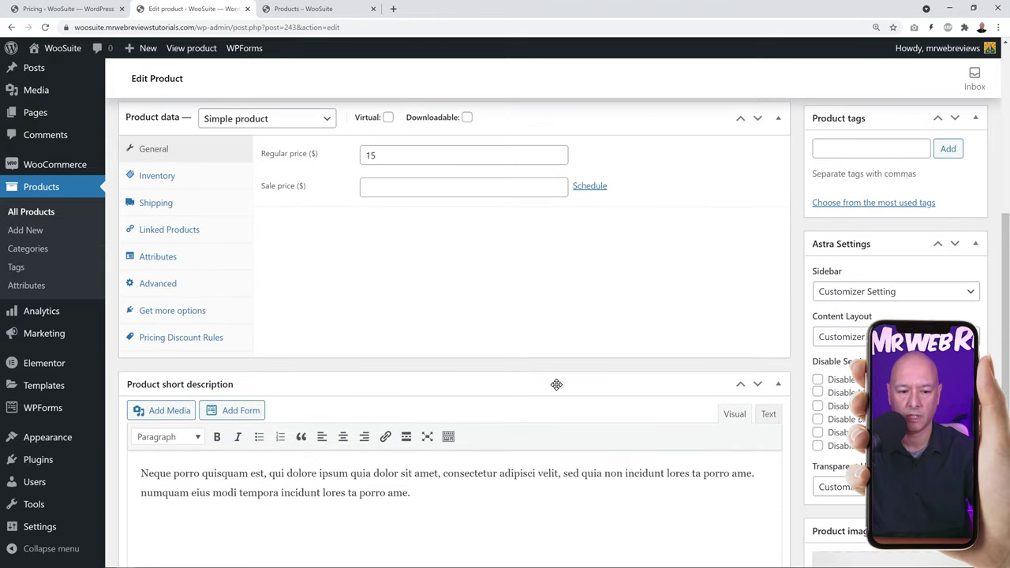
{"action": "left_click", "coordinate": [201, 345]}
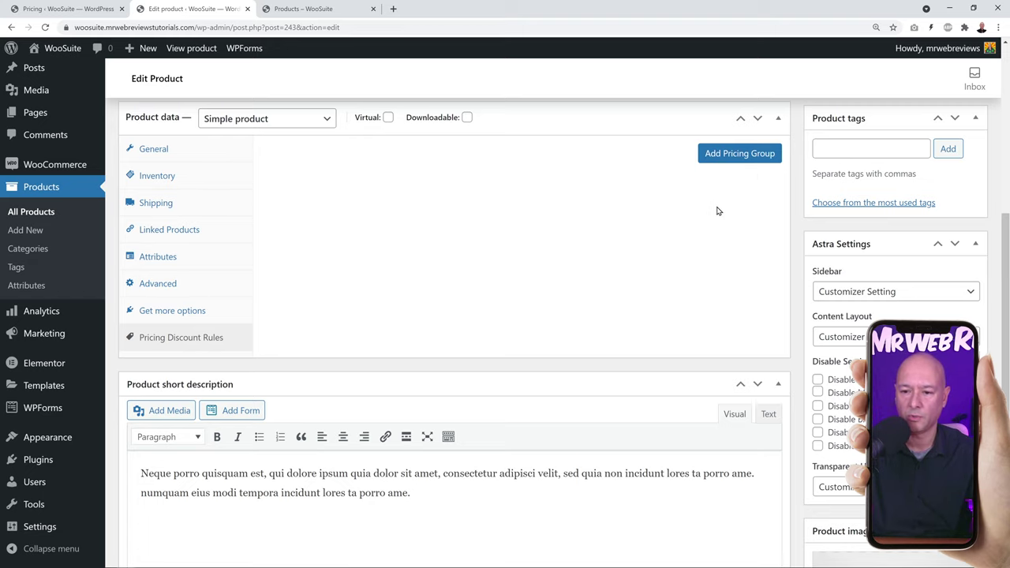
{"action": "left_click", "coordinate": [96, 13]}
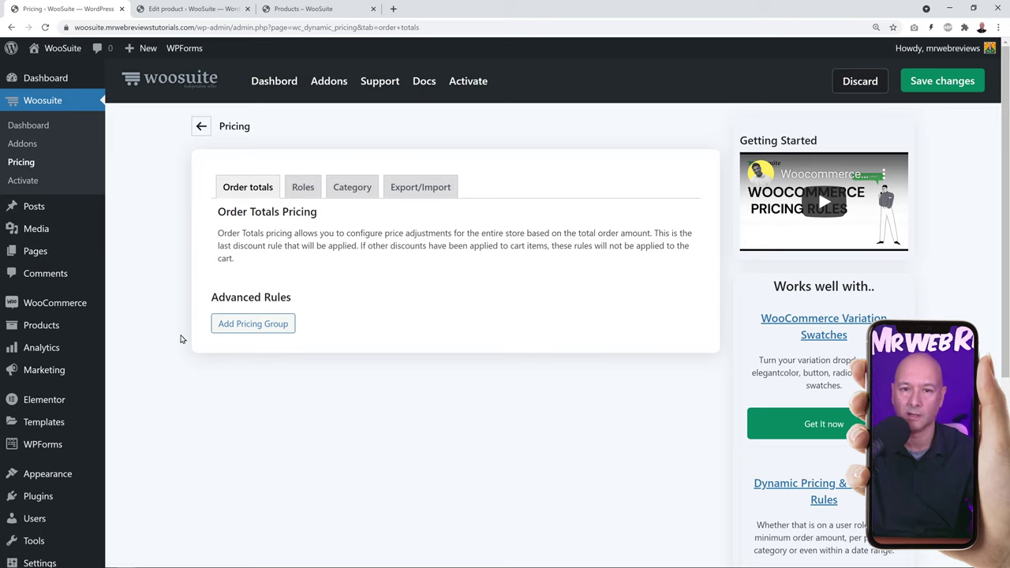
Add a new pricing group under Order totals on the Pricing settings page
{"action": "left_click", "coordinate": [223, 12]}
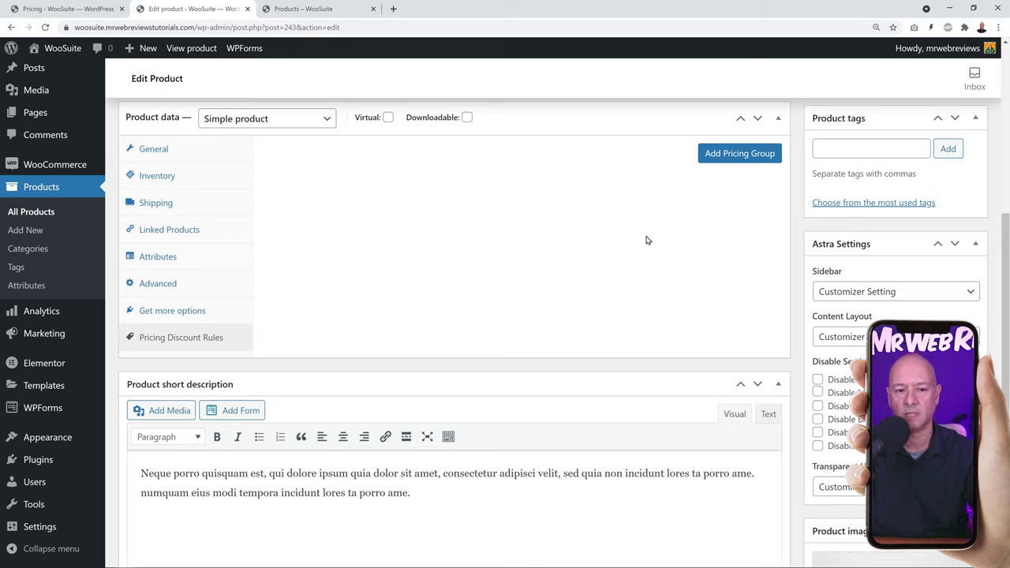
{"action": "left_click", "coordinate": [87, 8]}
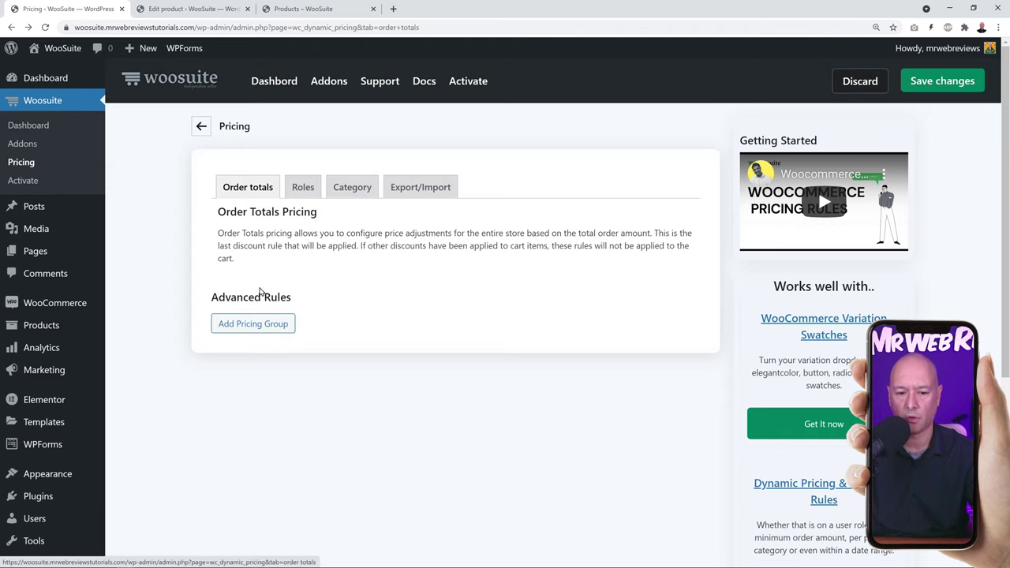
{"action": "left_click", "coordinate": [253, 325]}
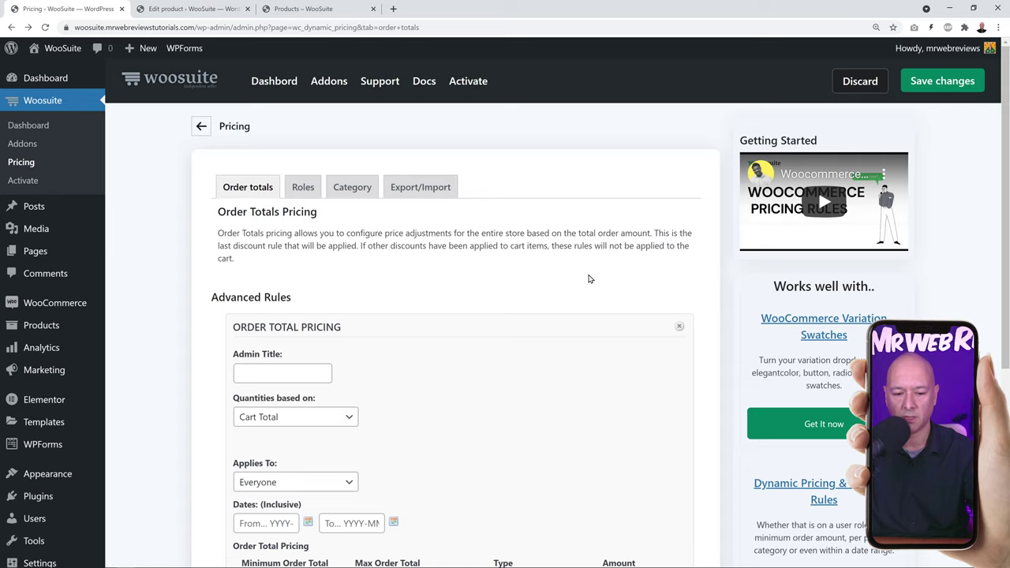
Base the group's quantities on Category Total, then revert to Cart Total, and view Role Pricing
{"action": "scroll", "coordinate": [588, 279], "scroll_direction": "down", "scroll_amount": 1}
{"action": "left_click", "coordinate": [322, 368]}
{"action": "left_click", "coordinate": [305, 394]}
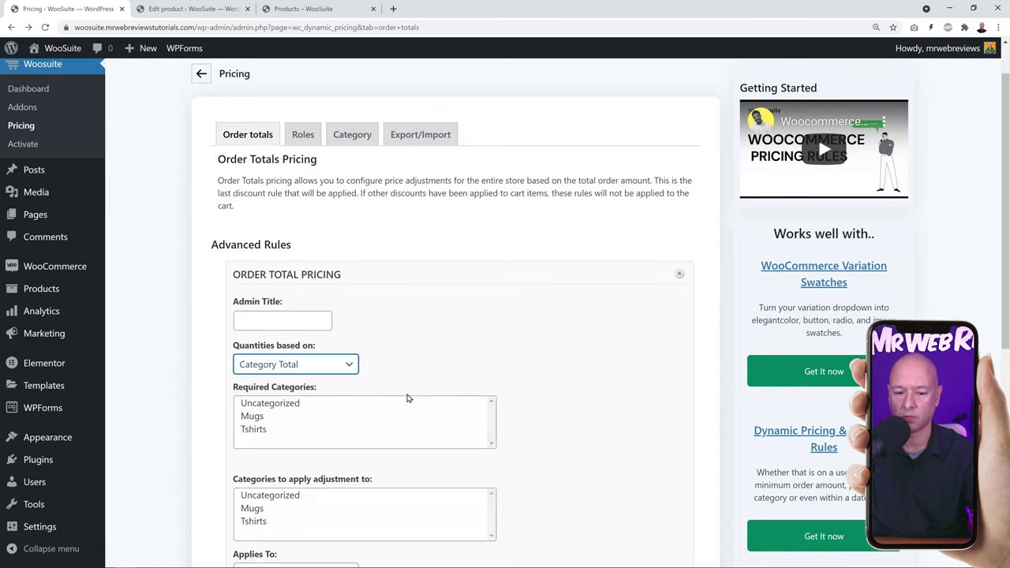
{"action": "left_click", "coordinate": [354, 367]}
{"action": "left_click", "coordinate": [339, 380]}
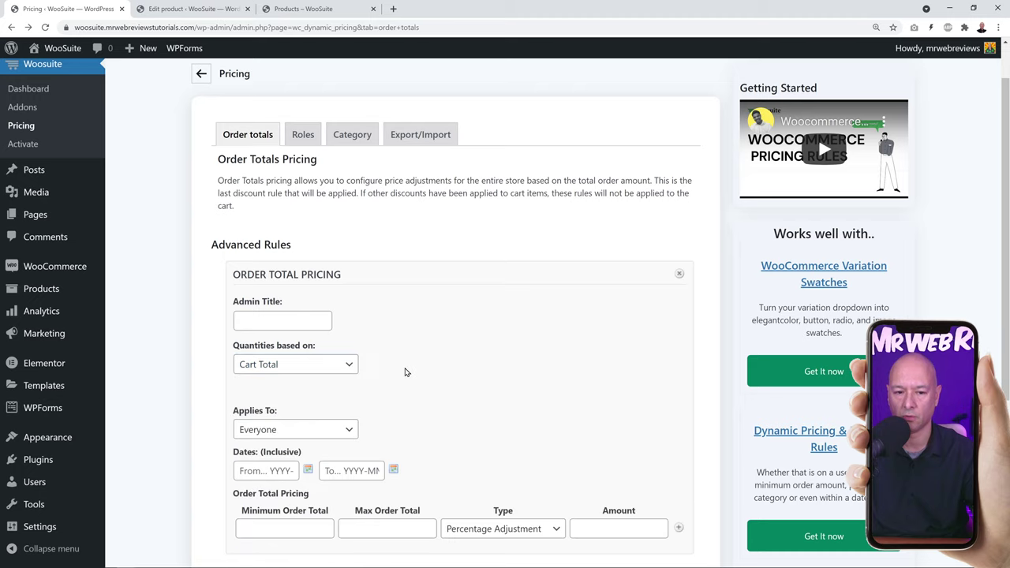
{"action": "left_click", "coordinate": [299, 136]}
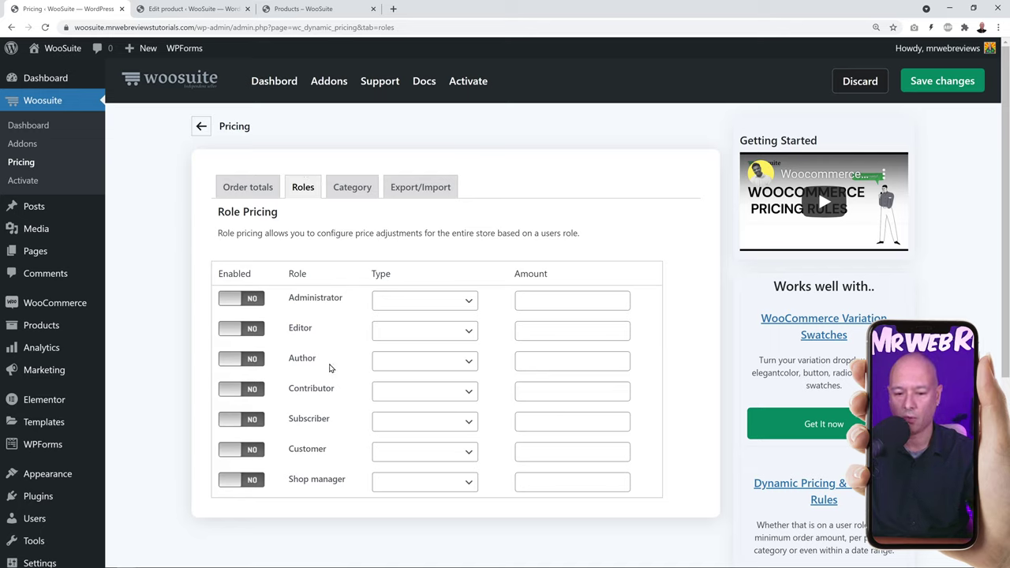
Enable a Percentage Discount for the Customer role
{"action": "left_click", "coordinate": [248, 451]}
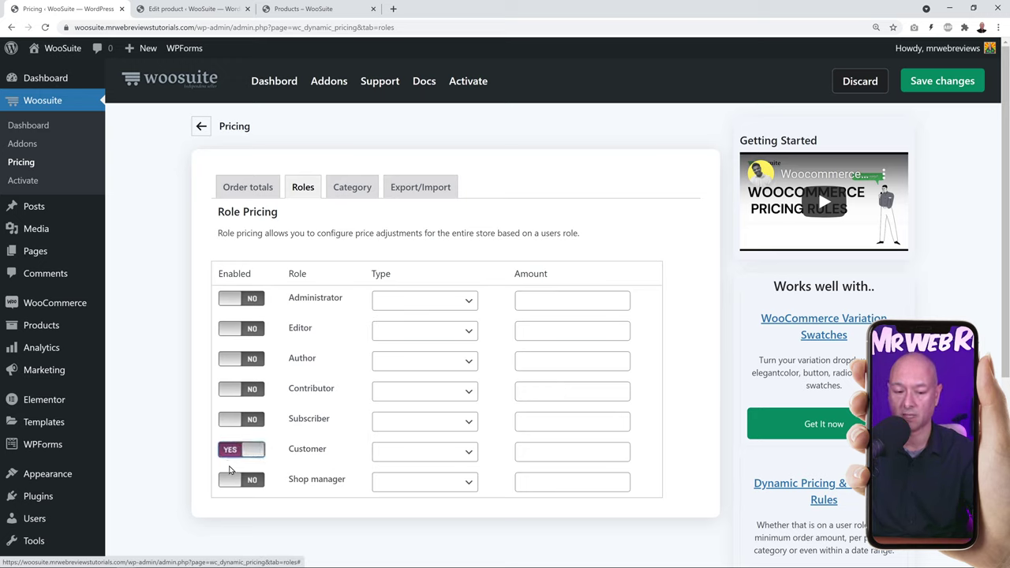
{"action": "left_click", "coordinate": [448, 458]}
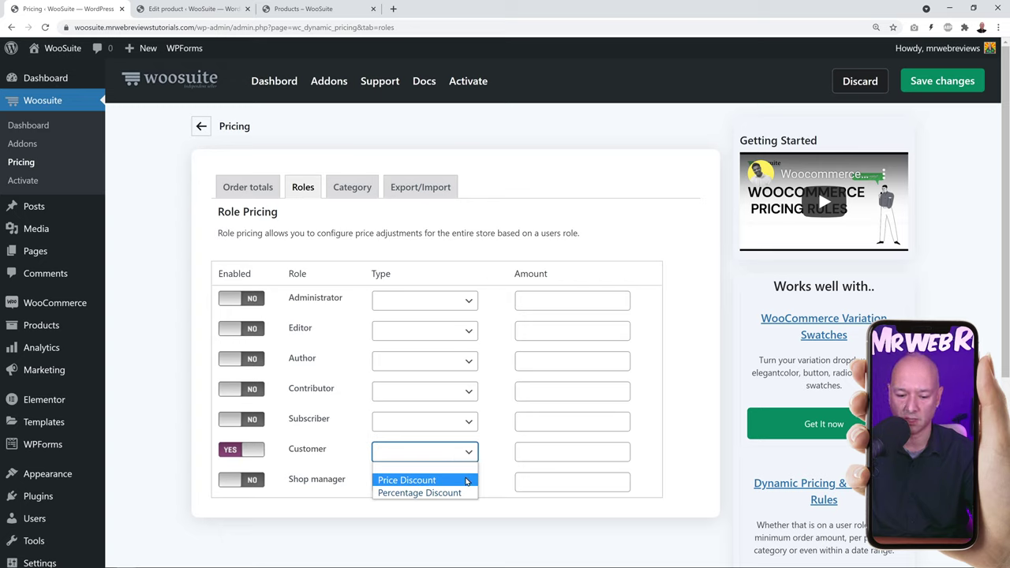
{"action": "left_click", "coordinate": [466, 493]}
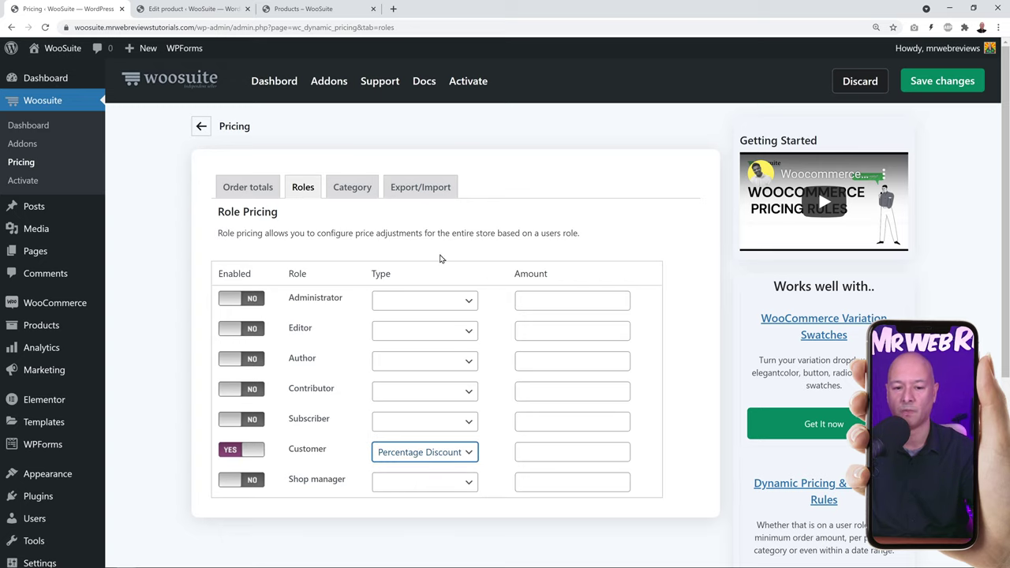
Enable a Percentage Discount for the Mugs category and return to the product editor
{"action": "left_click", "coordinate": [355, 195]}
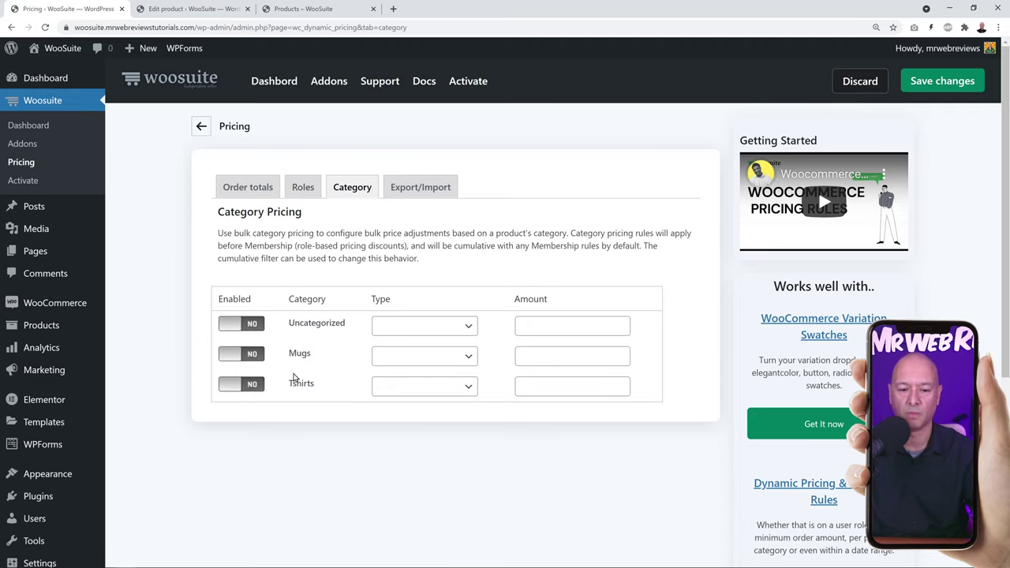
{"action": "left_click", "coordinate": [252, 357]}
{"action": "left_click", "coordinate": [453, 355]}
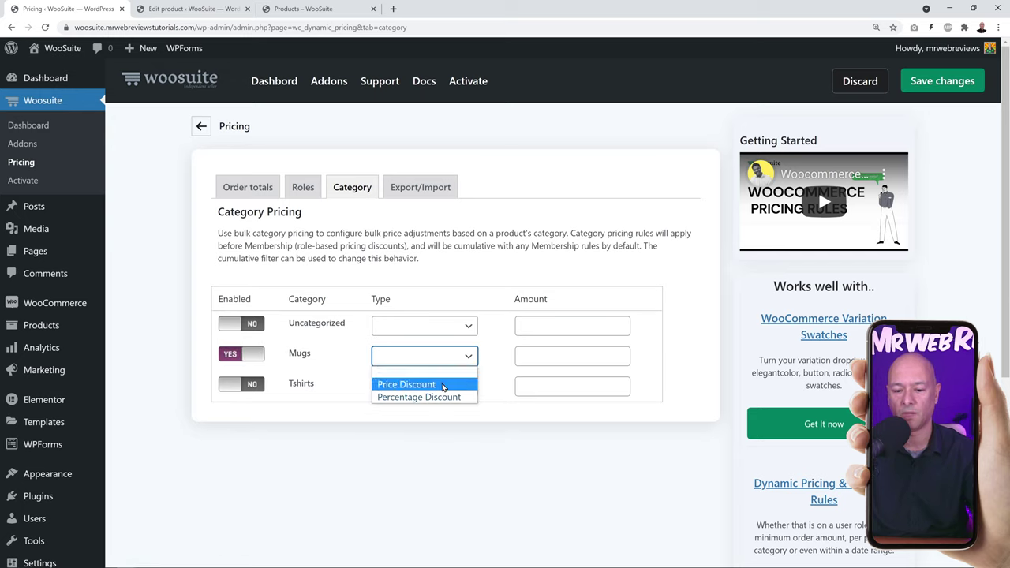
{"action": "left_click", "coordinate": [468, 398]}
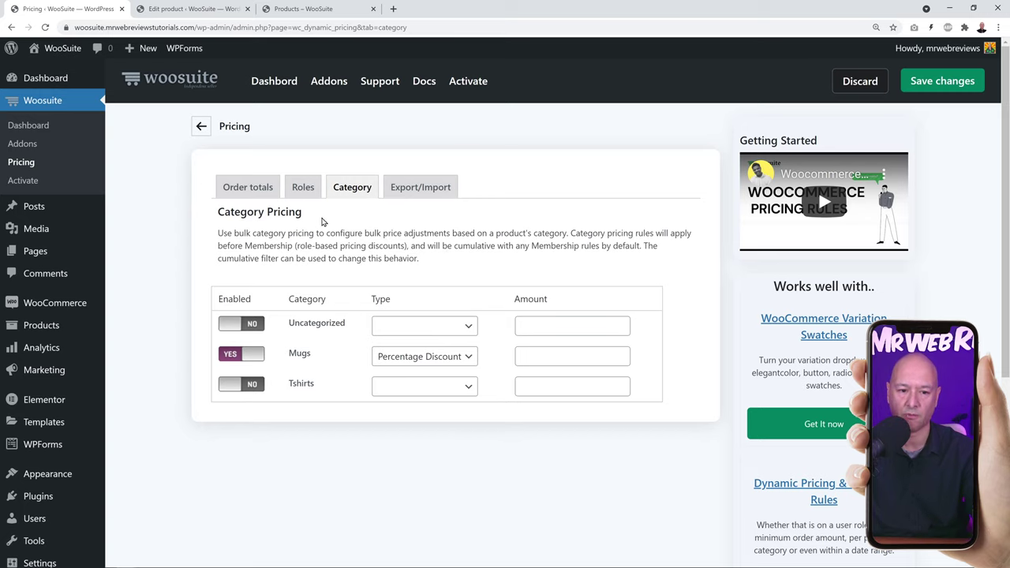
{"action": "left_click", "coordinate": [192, 9]}
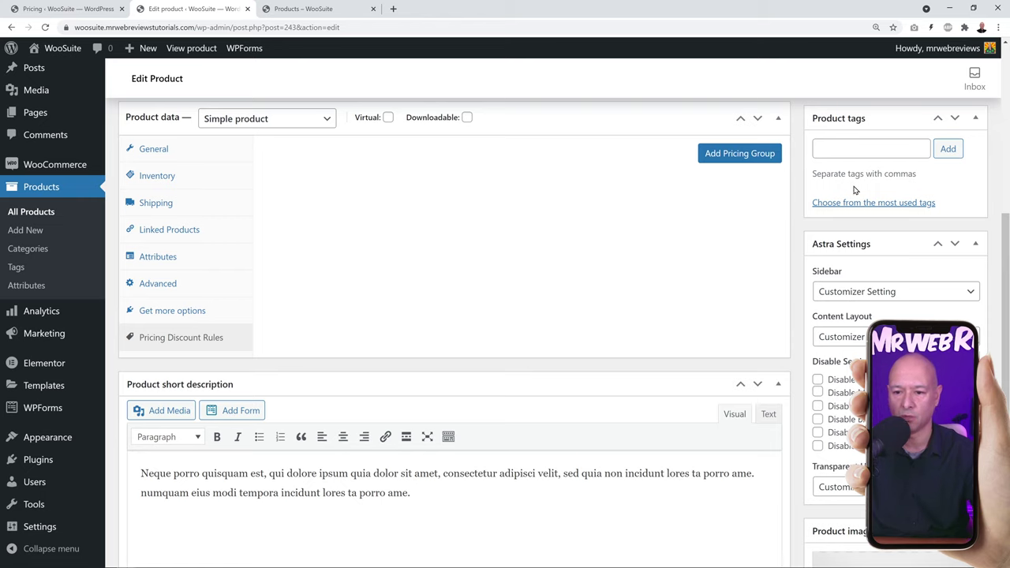
Add a product pricing group restricted to the Customer role
{"action": "left_click", "coordinate": [739, 161]}
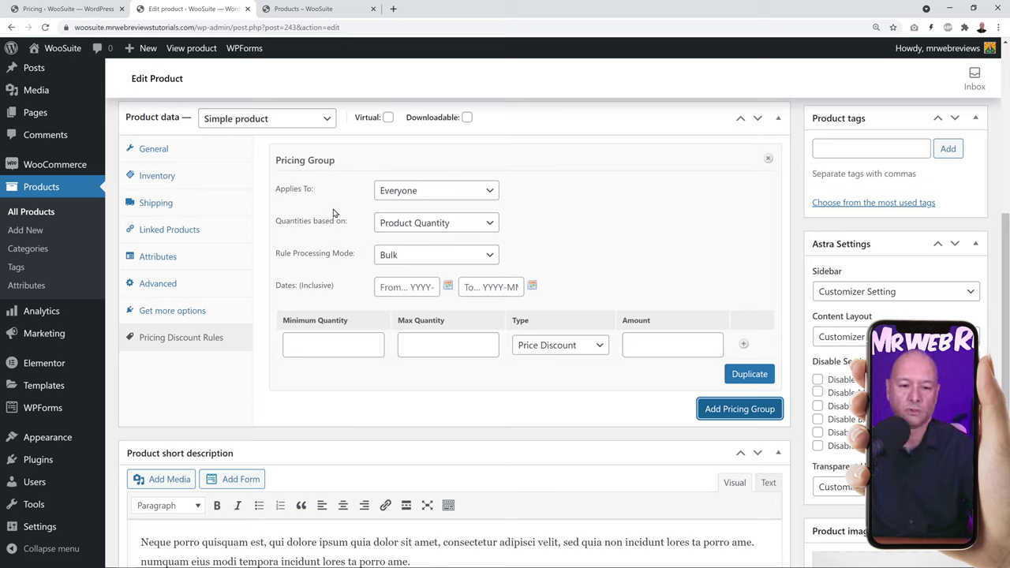
{"action": "left_click", "coordinate": [484, 192]}
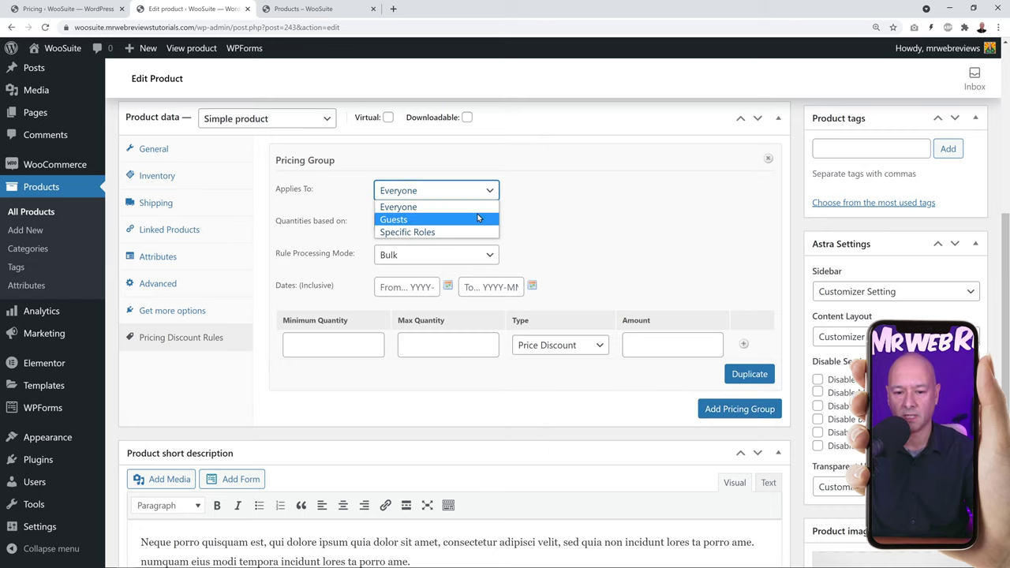
{"action": "left_click", "coordinate": [477, 232]}
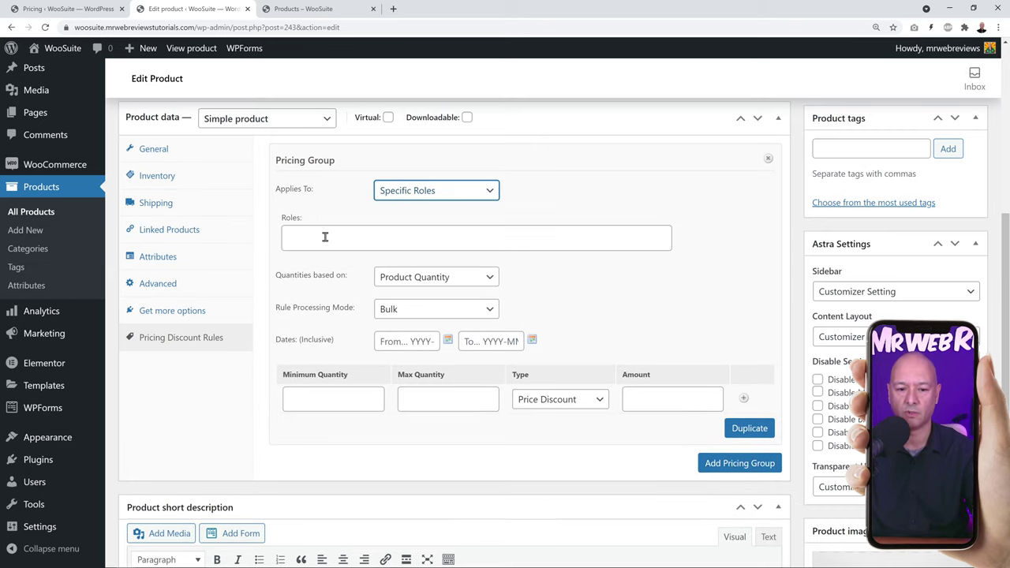
{"action": "left_click", "coordinate": [324, 236]}
{"action": "scroll", "coordinate": [387, 307], "scroll_direction": "down", "scroll_amount": 1}
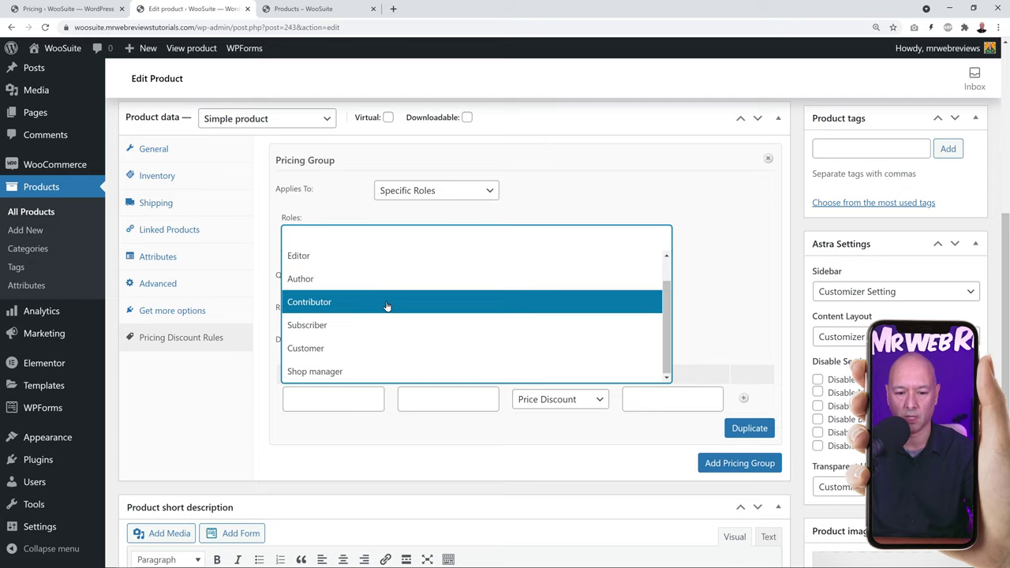
{"action": "left_click", "coordinate": [321, 350]}
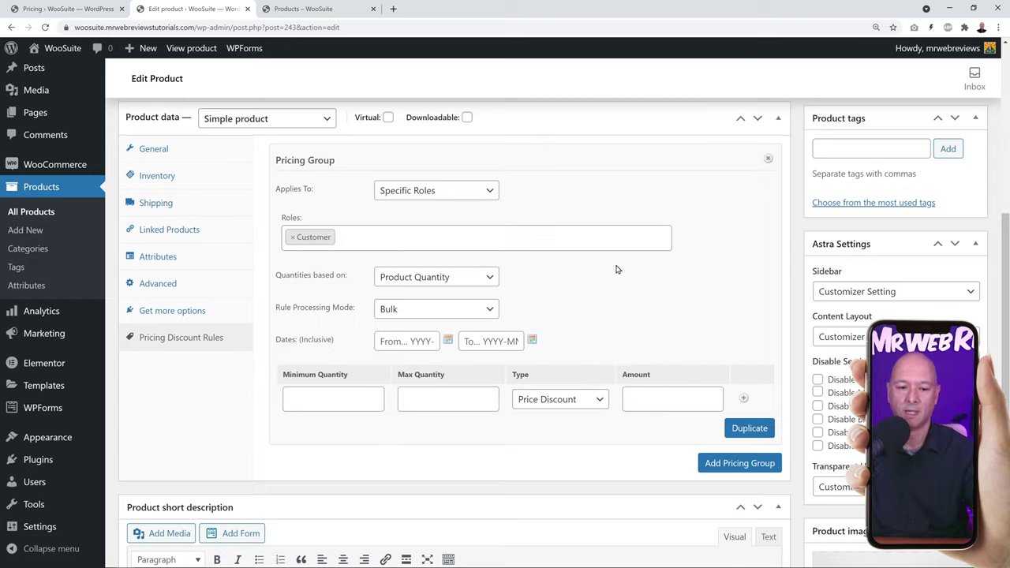
Count the group's quantities by Quantity of Category, then return to store-wide pricing settings
{"action": "left_click", "coordinate": [488, 281]}
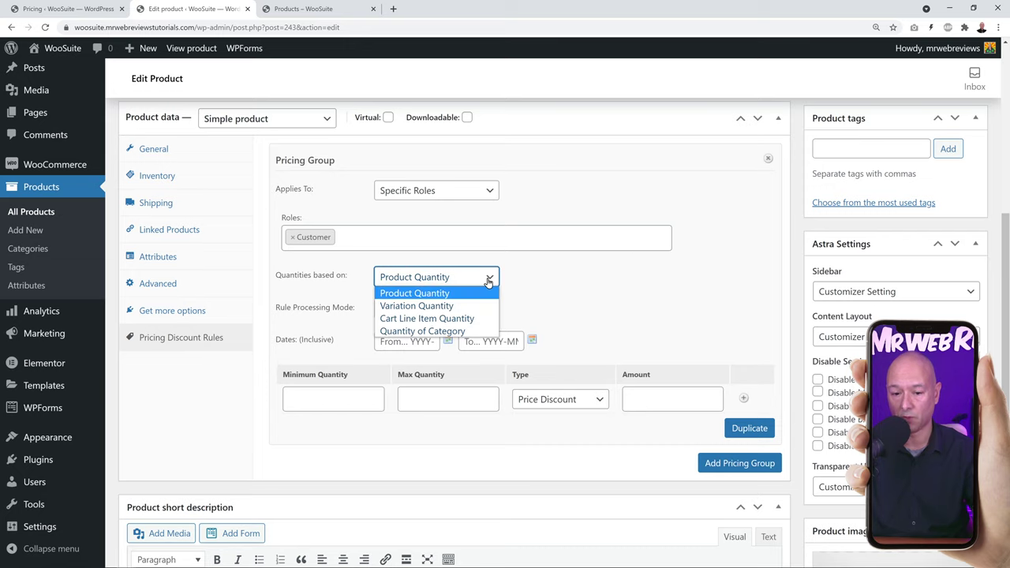
{"action": "left_click", "coordinate": [469, 332]}
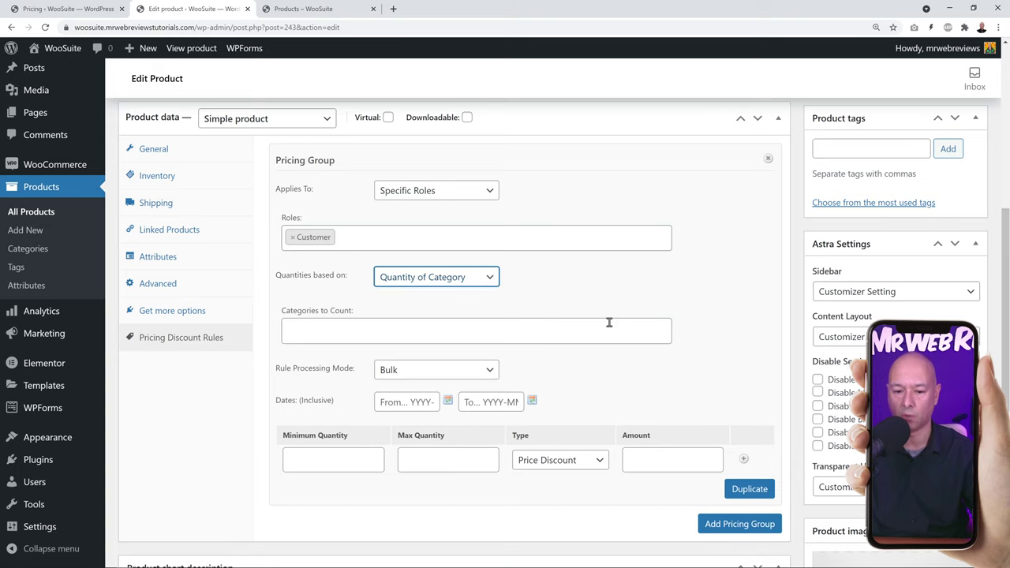
{"action": "scroll", "coordinate": [640, 321], "scroll_direction": "down", "scroll_amount": 2}
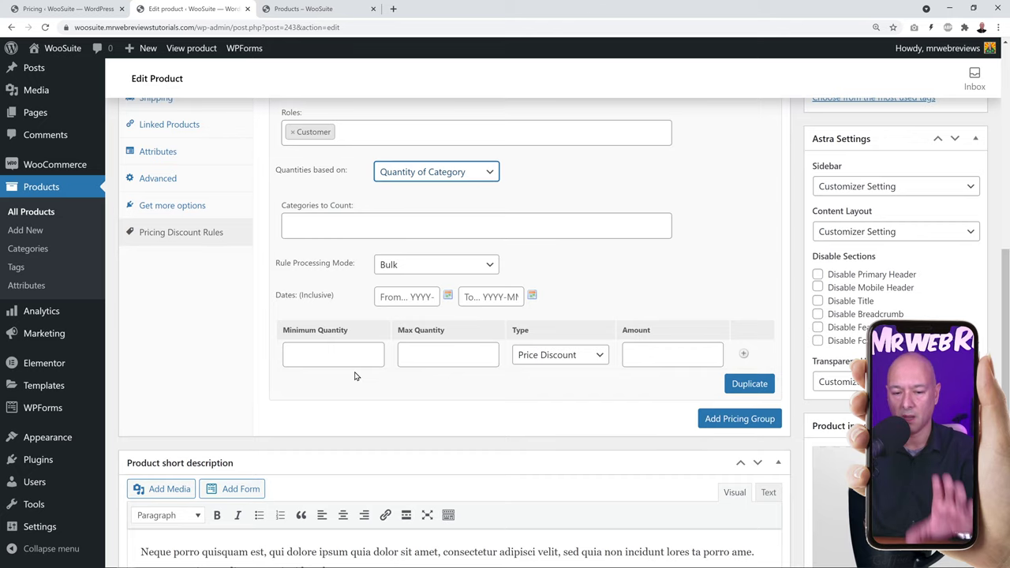
{"action": "left_click", "coordinate": [67, 8]}
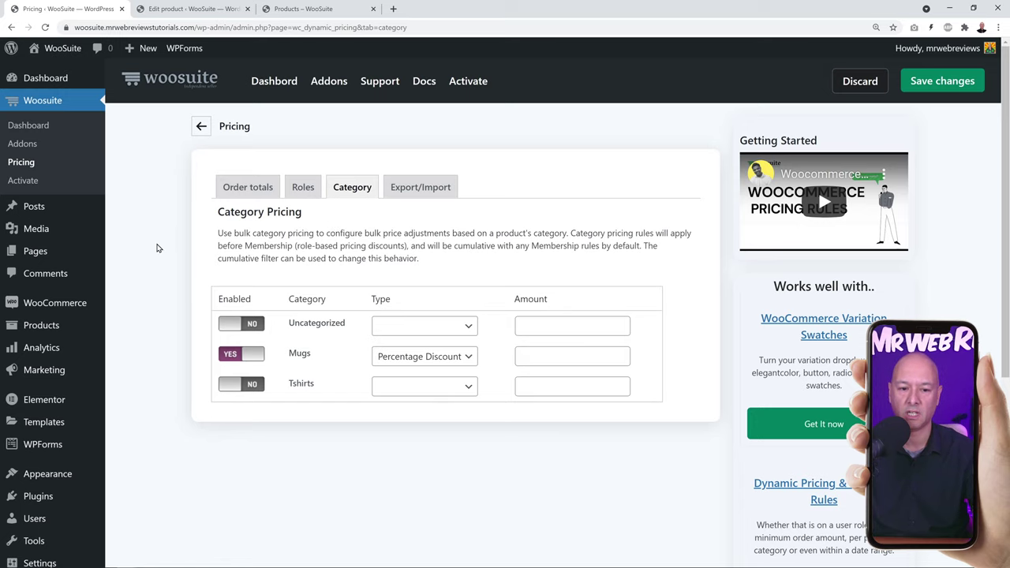
Review the Order totals, Roles and Category pricing tabs, then open the shop listing
{"action": "left_click", "coordinate": [235, 196]}
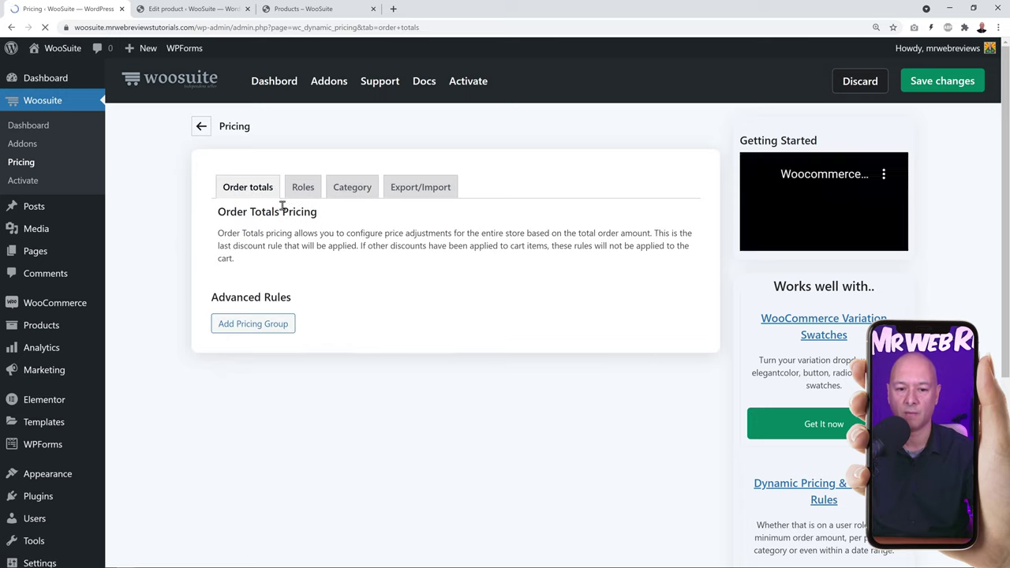
{"action": "left_click", "coordinate": [300, 190]}
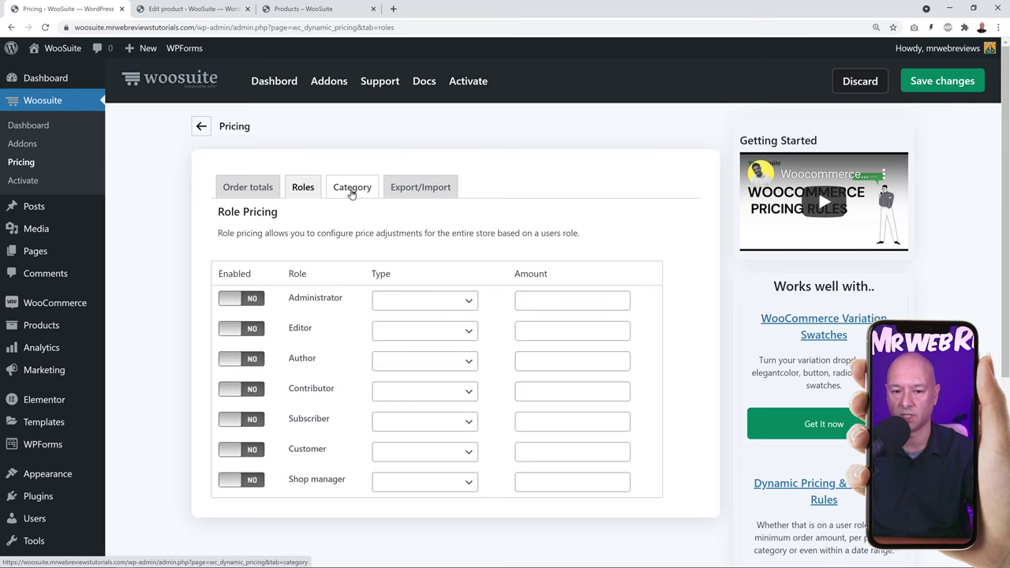
{"action": "left_click", "coordinate": [351, 188]}
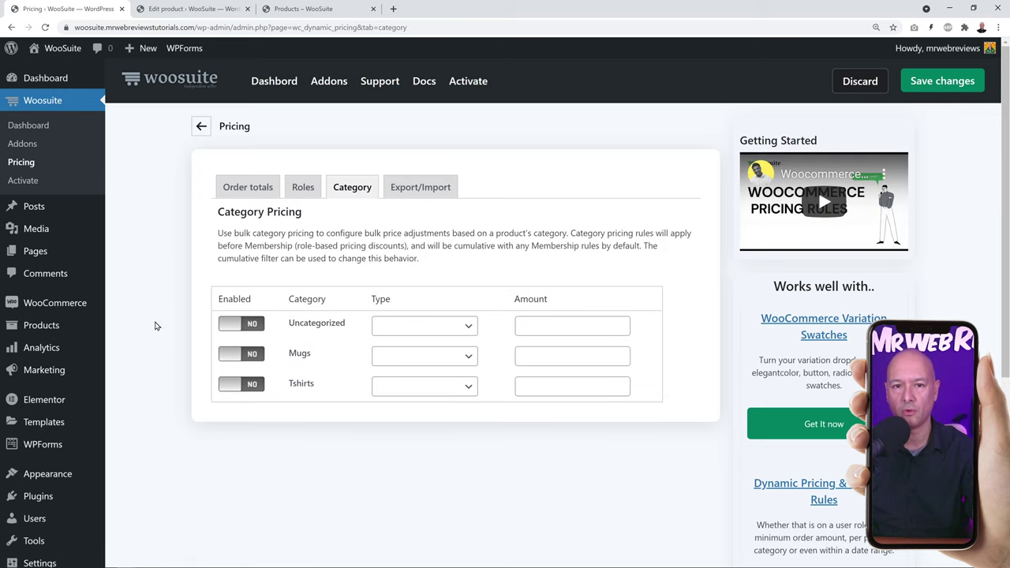
{"action": "left_click", "coordinate": [322, 9]}
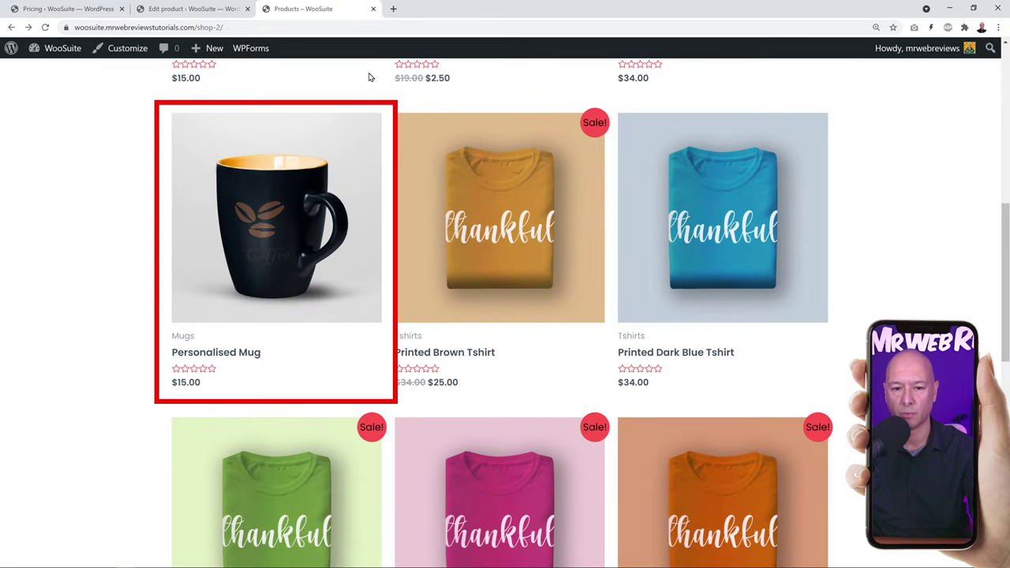
Check the Personalised Mug storefront page still at $15.00, then return to the product editor
{"action": "left_click", "coordinate": [296, 273]}
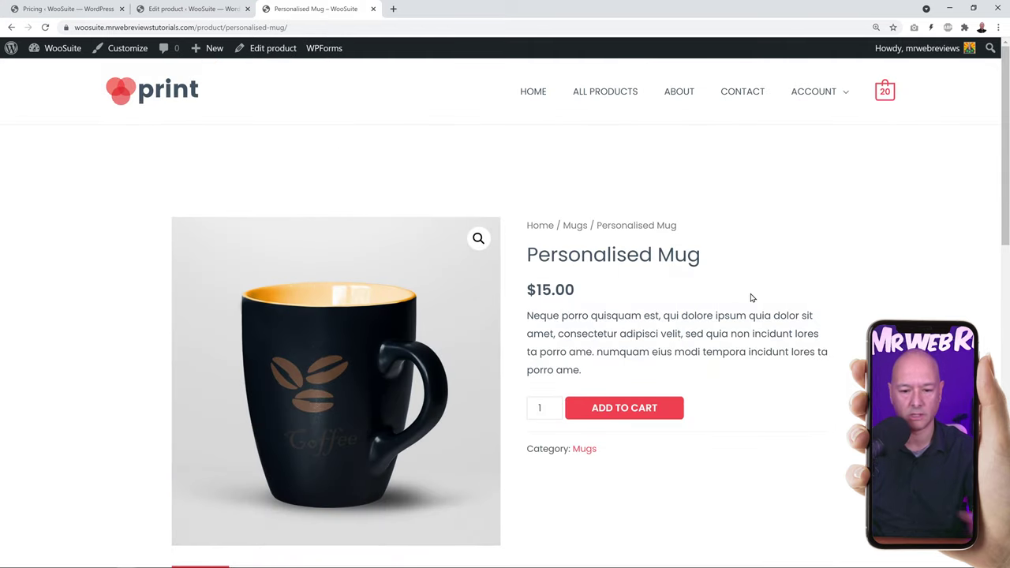
{"action": "scroll", "coordinate": [784, 298], "scroll_direction": "down", "scroll_amount": 2}
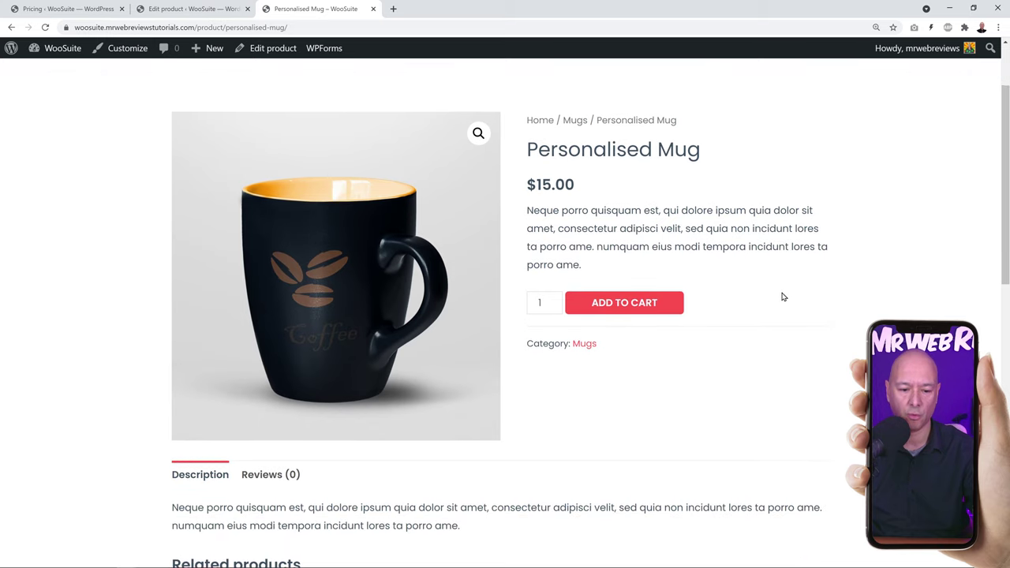
{"action": "left_click", "coordinate": [206, 11]}
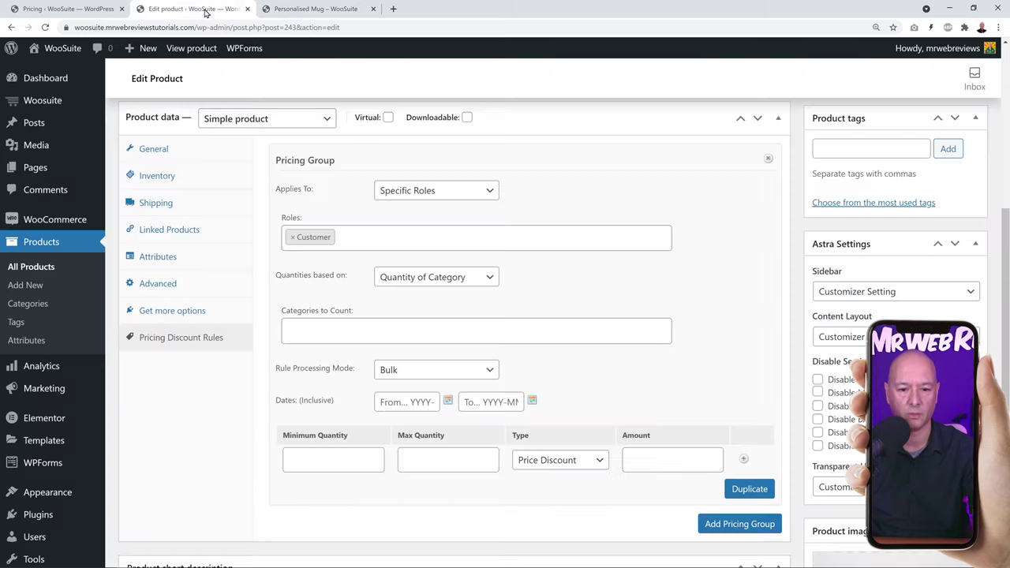
Delete the product's existing pricing group and add a new one
{"action": "left_click", "coordinate": [768, 158]}
{"action": "left_click", "coordinate": [565, 91]}
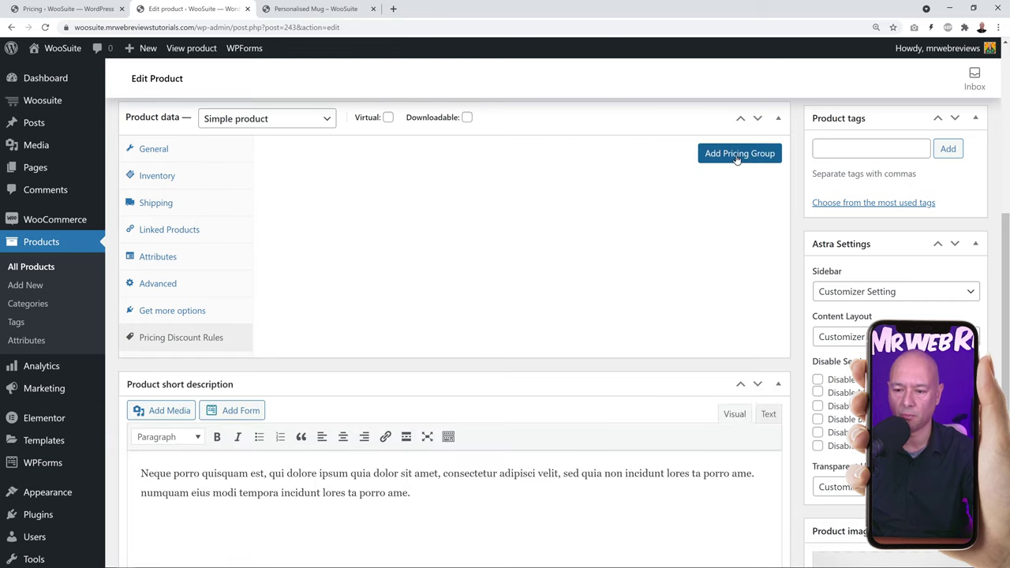
{"action": "left_click", "coordinate": [733, 157]}
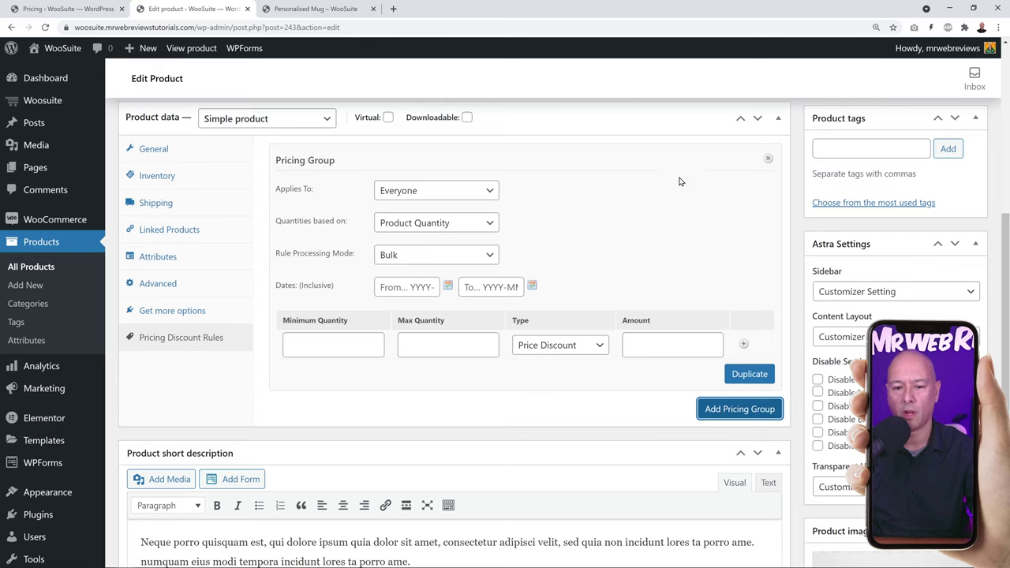
Try restricting the new group to the Customer role, then set Applies To to Everyone
{"action": "left_click", "coordinate": [490, 191]}
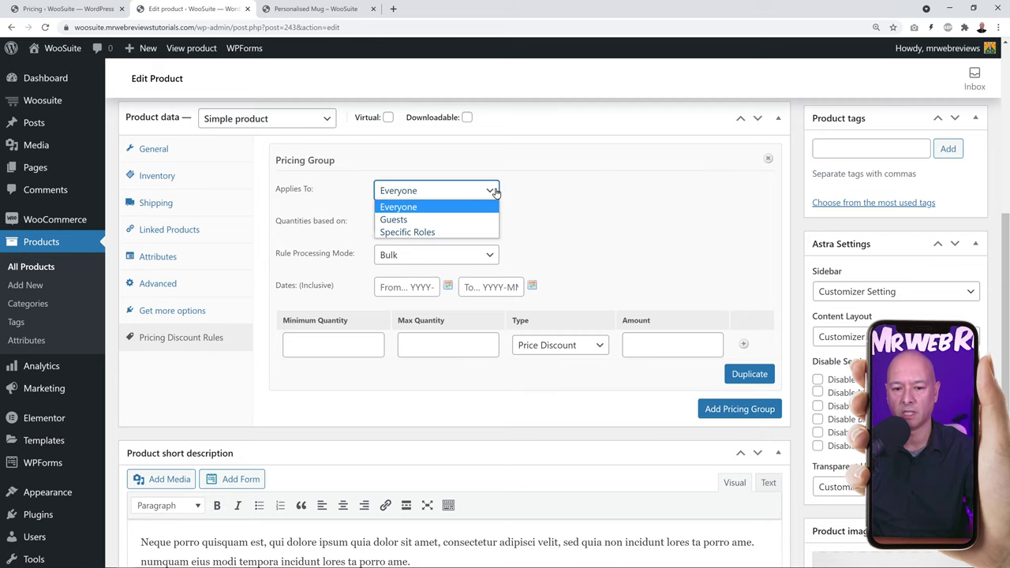
{"action": "left_click", "coordinate": [463, 232]}
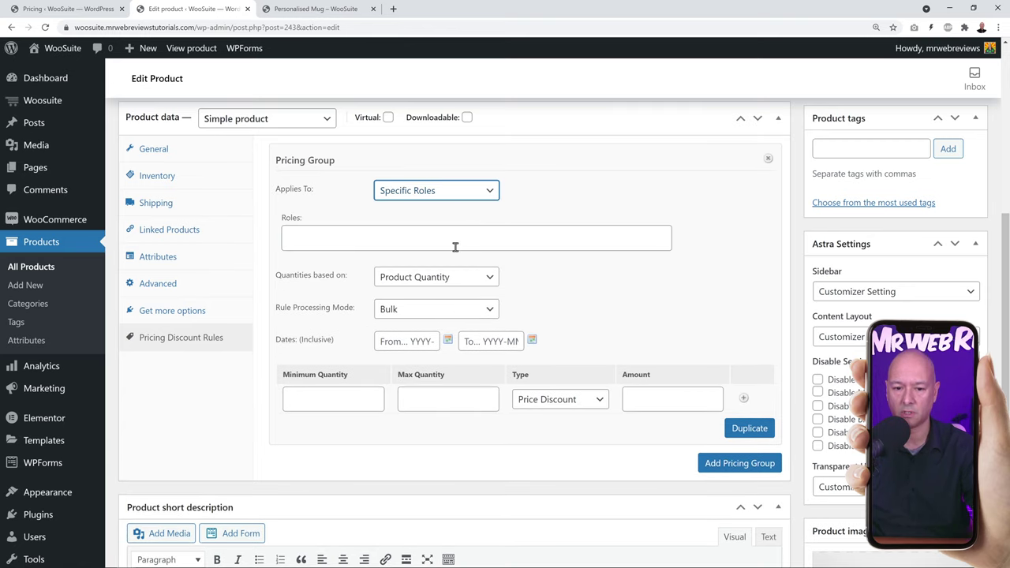
{"action": "left_click", "coordinate": [453, 240]}
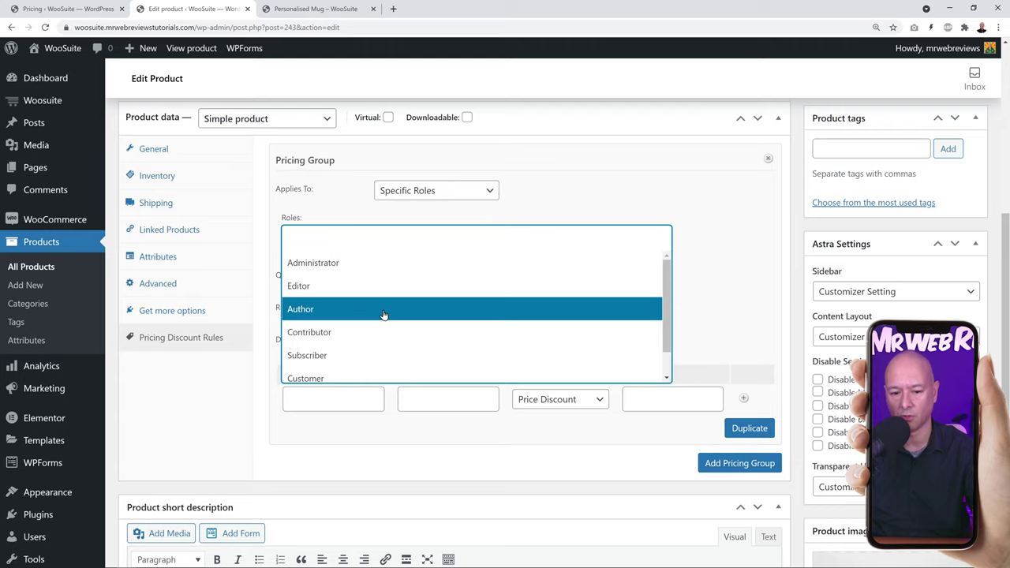
{"action": "scroll", "coordinate": [376, 322], "scroll_direction": "down", "scroll_amount": 1}
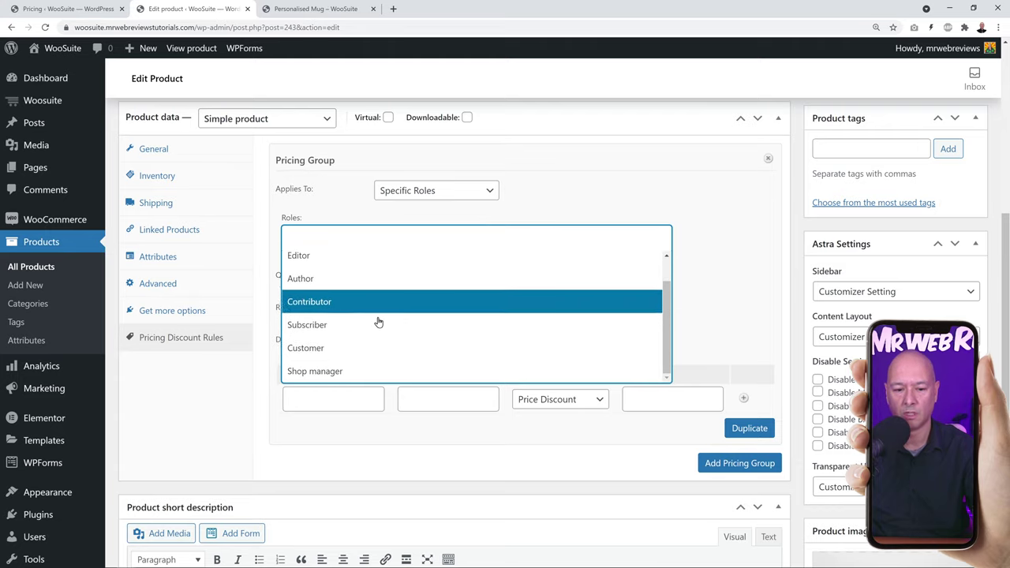
{"action": "left_click", "coordinate": [352, 349]}
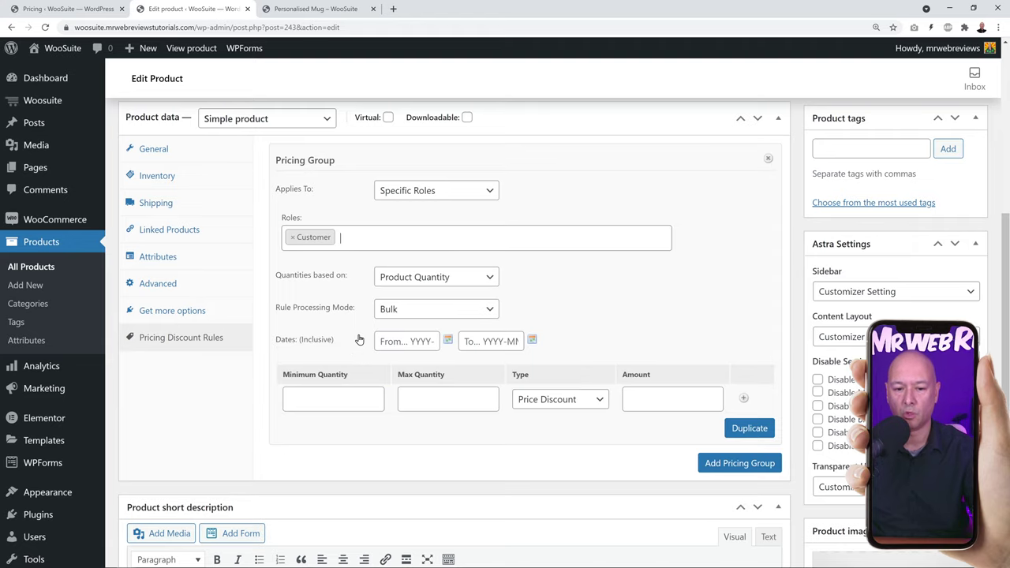
{"action": "left_click", "coordinate": [293, 237]}
{"action": "left_click", "coordinate": [481, 206]}
{"action": "left_click", "coordinate": [470, 193]}
{"action": "left_click", "coordinate": [433, 203]}
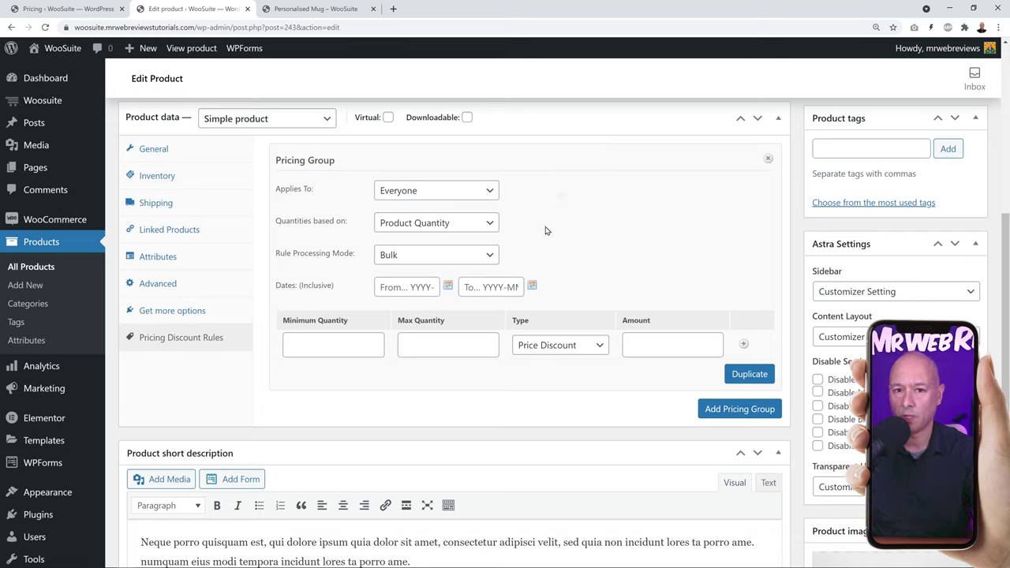
Keep Product Quantity counting and change Rule Processing Mode from Bulk to Special Offer
{"action": "left_click", "coordinate": [490, 227]}
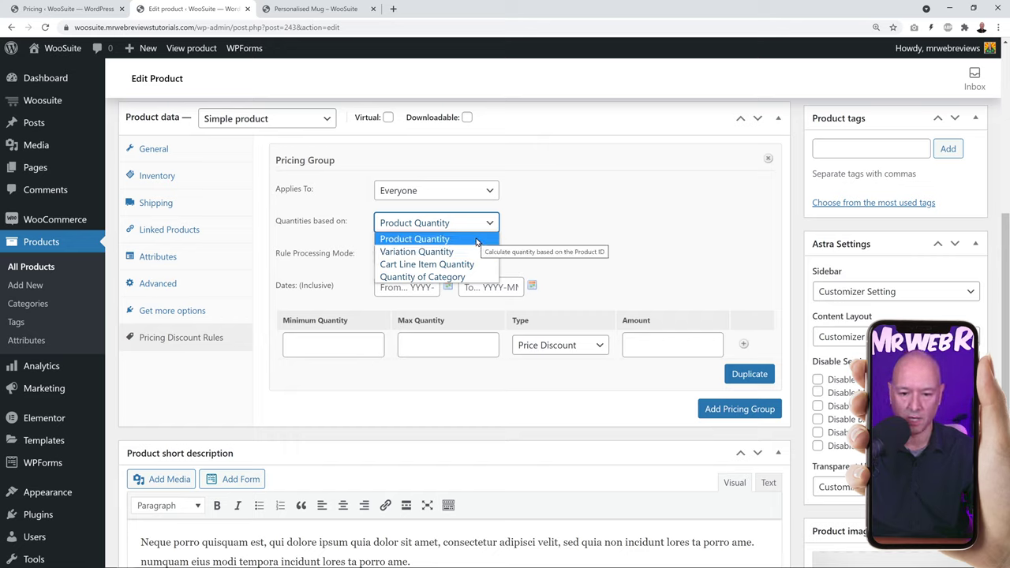
{"action": "left_click", "coordinate": [482, 239]}
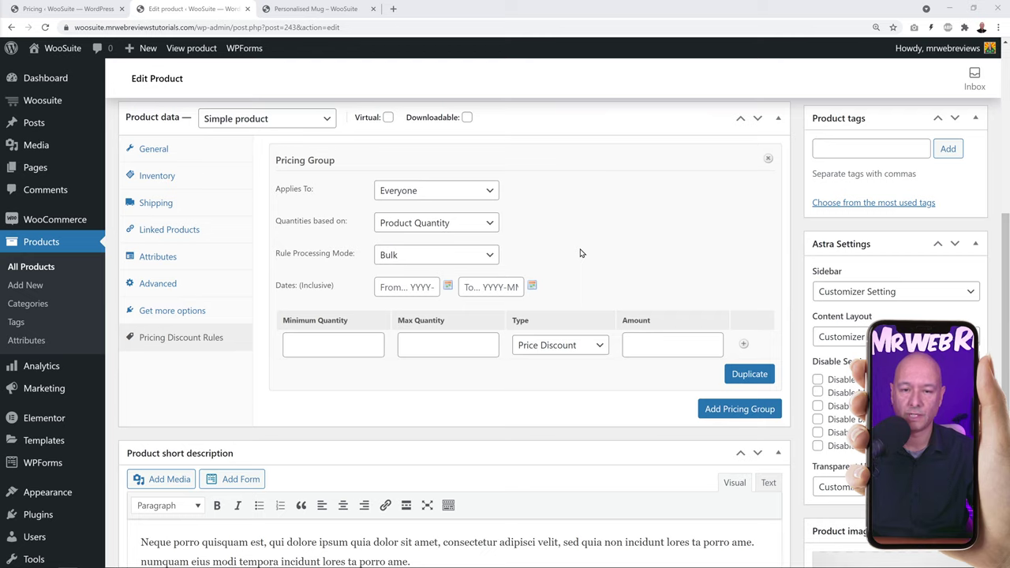
{"action": "left_click", "coordinate": [490, 262]}
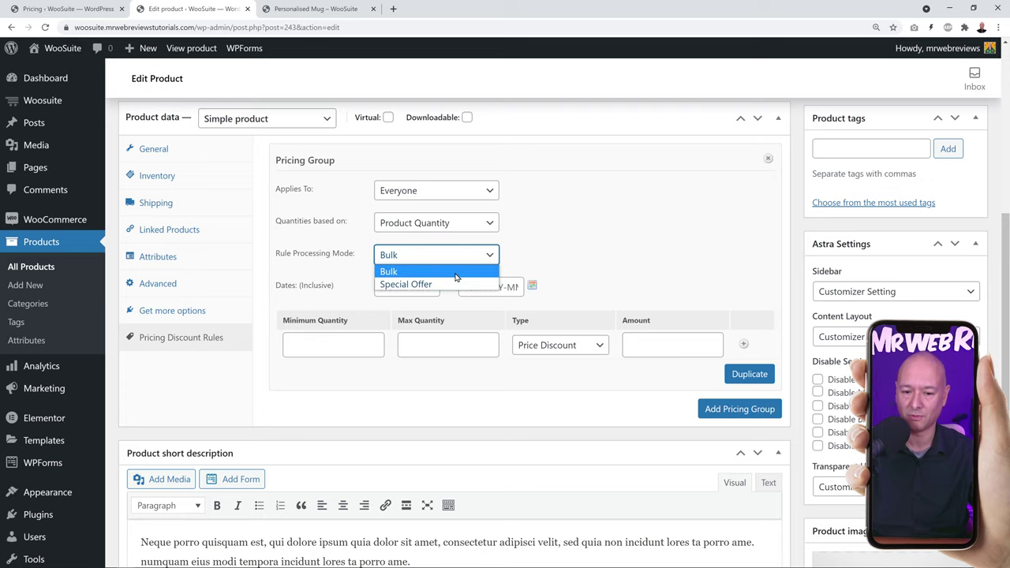
{"action": "left_click", "coordinate": [455, 277]}
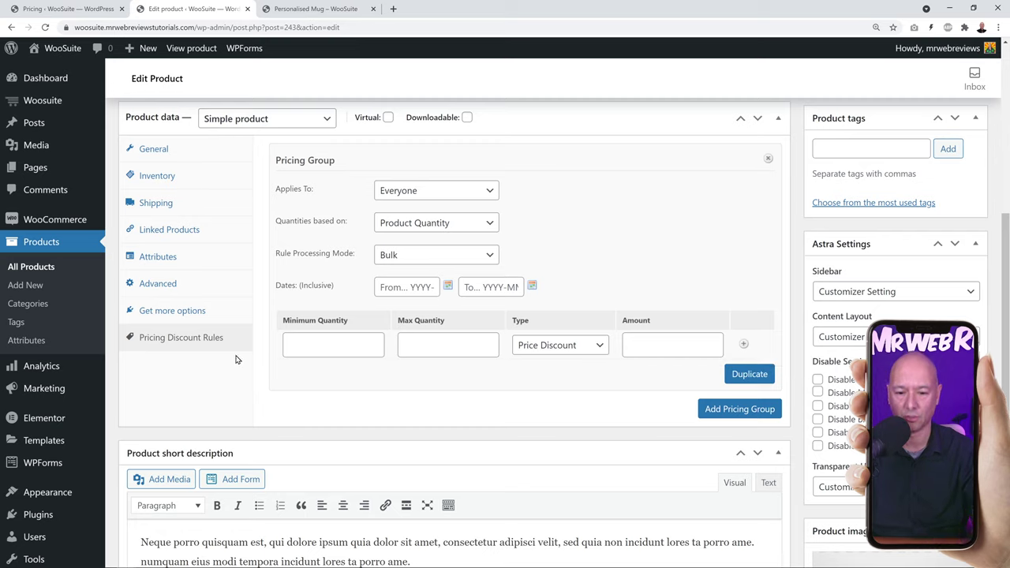
{"action": "left_click", "coordinate": [484, 257]}
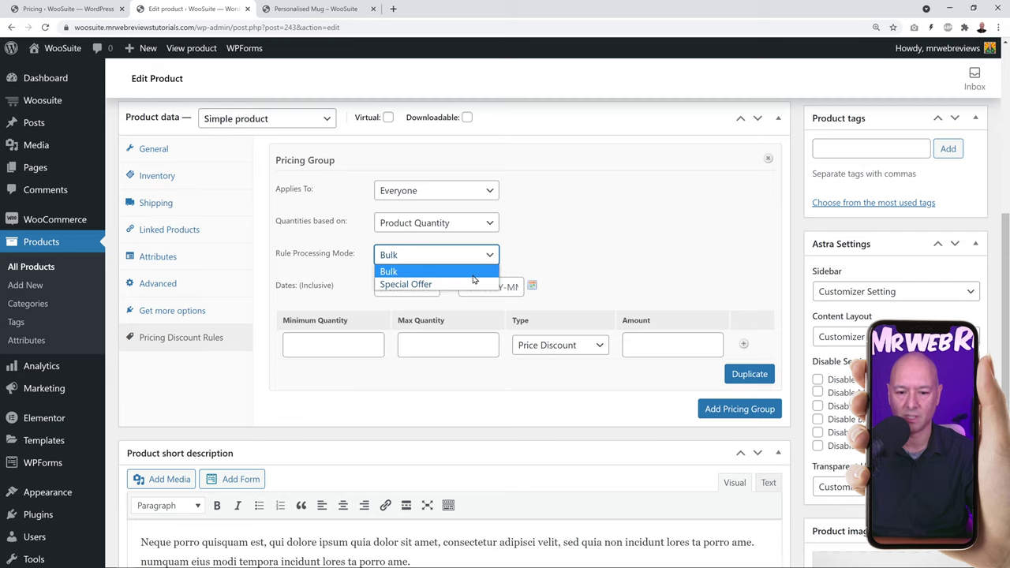
{"action": "left_click", "coordinate": [465, 286]}
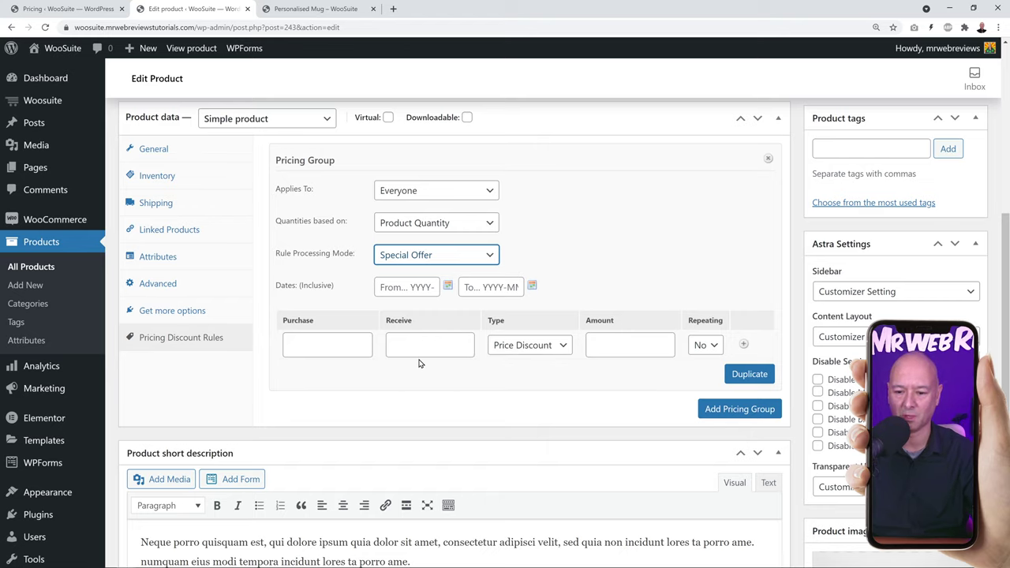
Switch Rule Processing Mode back to Bulk, restoring the Minimum and Max Quantity columns
{"action": "left_click", "coordinate": [481, 260]}
{"action": "left_click", "coordinate": [457, 272]}
{"action": "left_click", "coordinate": [574, 254]}
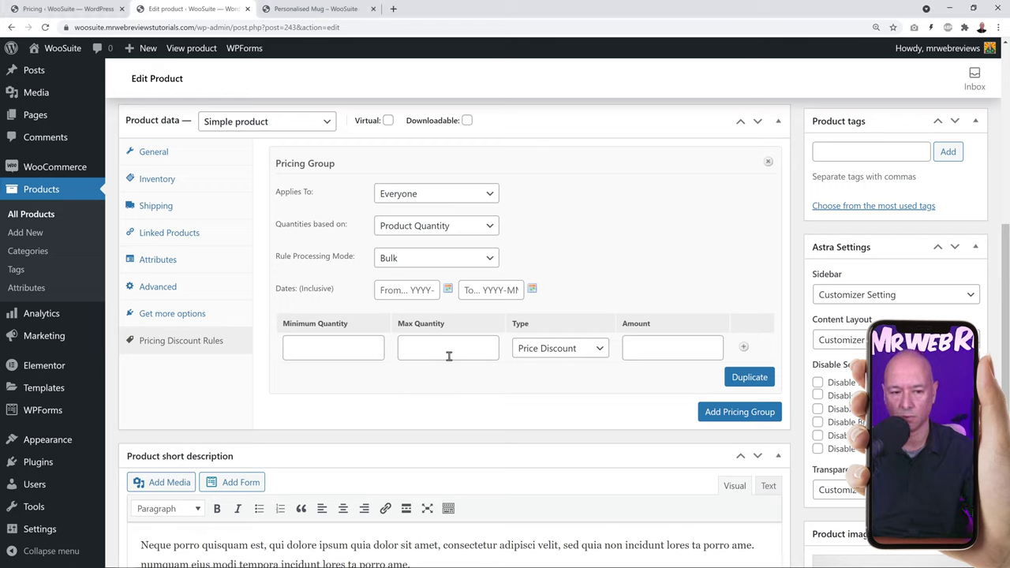
Glance at the Personalised Mug storefront page at $15.00, then return to the product editor
{"action": "left_click", "coordinate": [325, 9]}
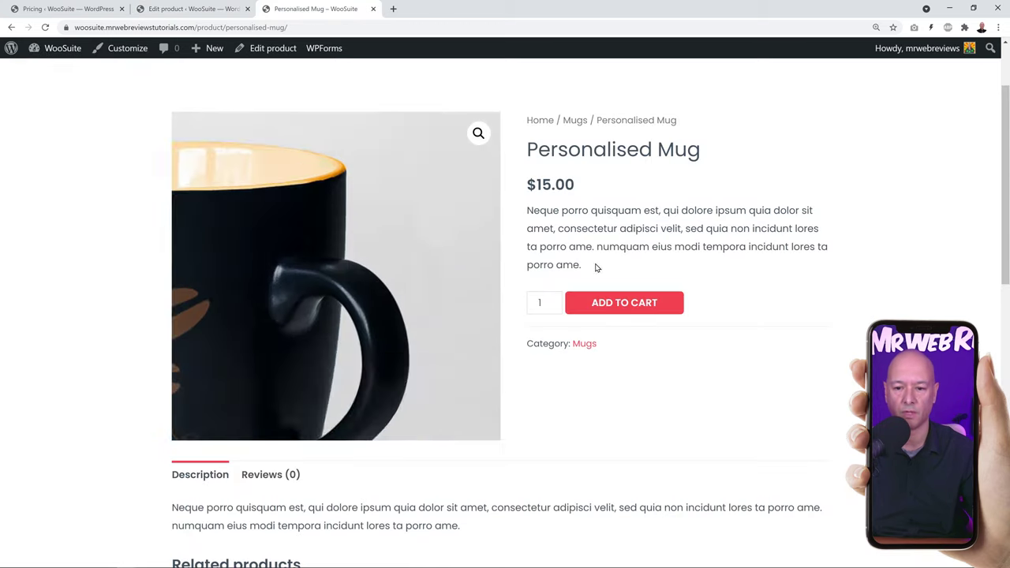
{"action": "left_click", "coordinate": [224, 10]}
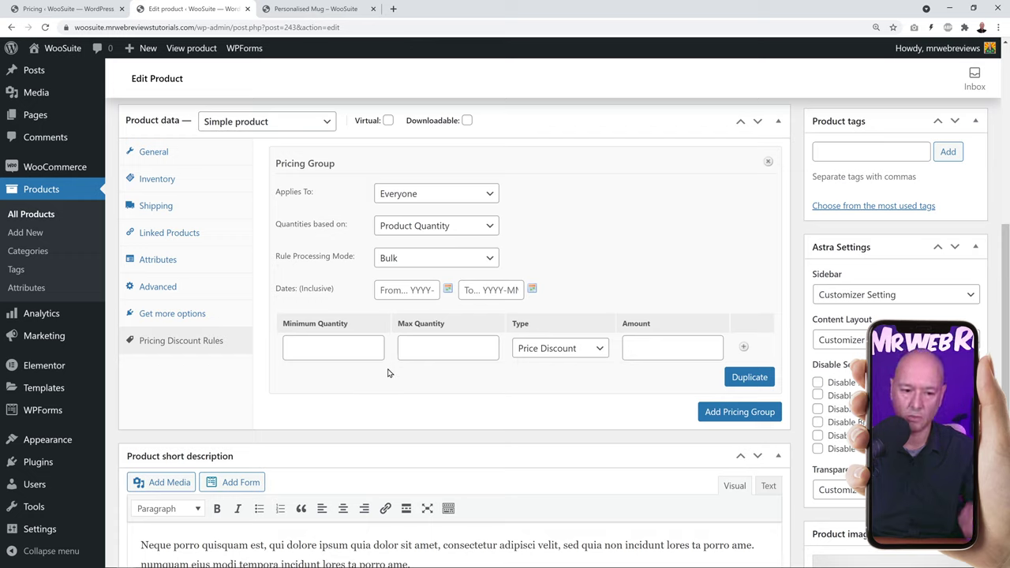
Set the first rule's quantity range from 10 to 20
{"action": "left_click", "coordinate": [331, 349]}
{"action": "type", "text": "10"}
{"action": "left_click", "coordinate": [444, 348]}
{"action": "type", "text": "20"}
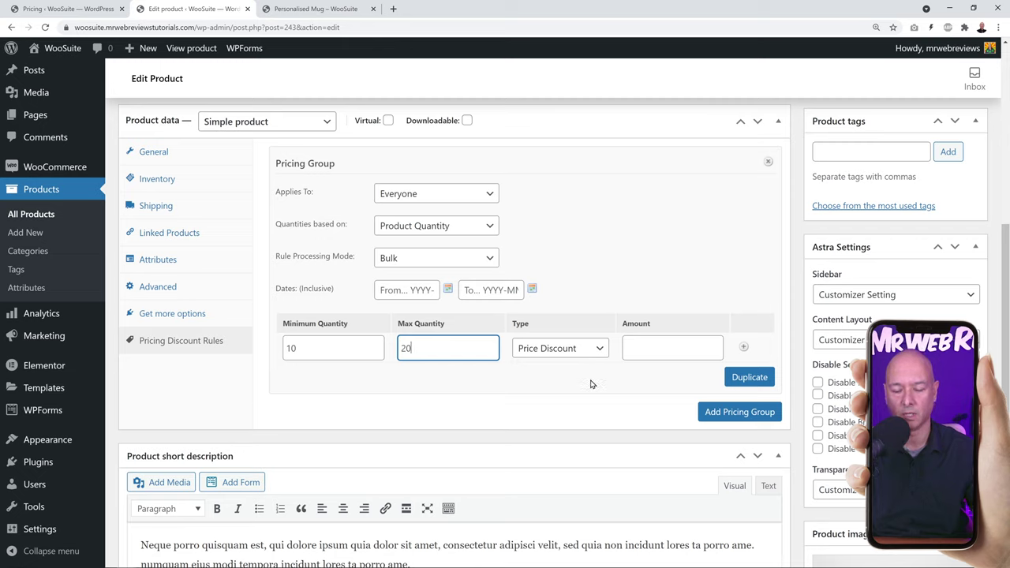
Try the rule as a Price Discount of 2.5, then as a Percentage Discount of 5
{"action": "left_click", "coordinate": [593, 352]}
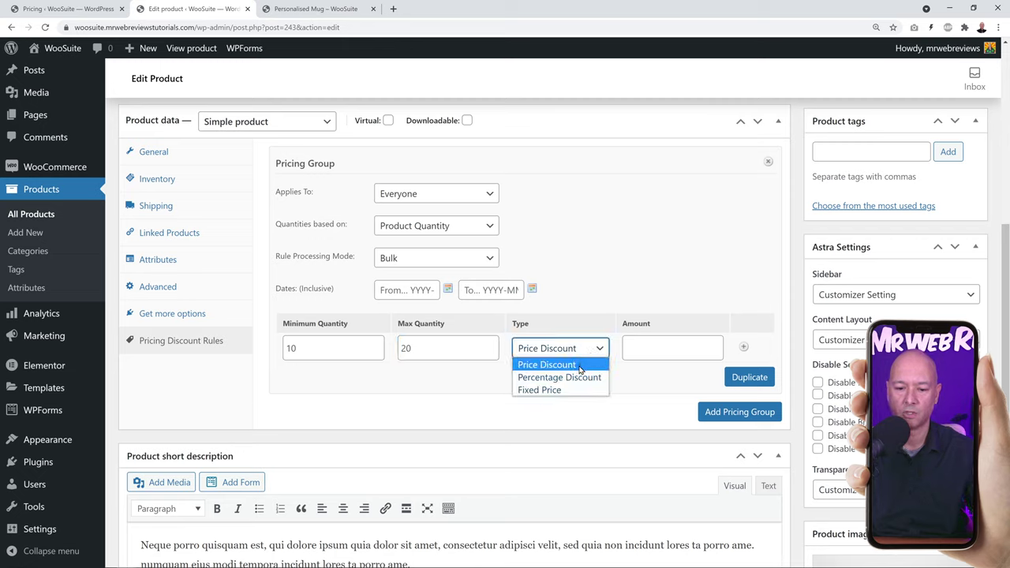
{"action": "left_click", "coordinate": [573, 365]}
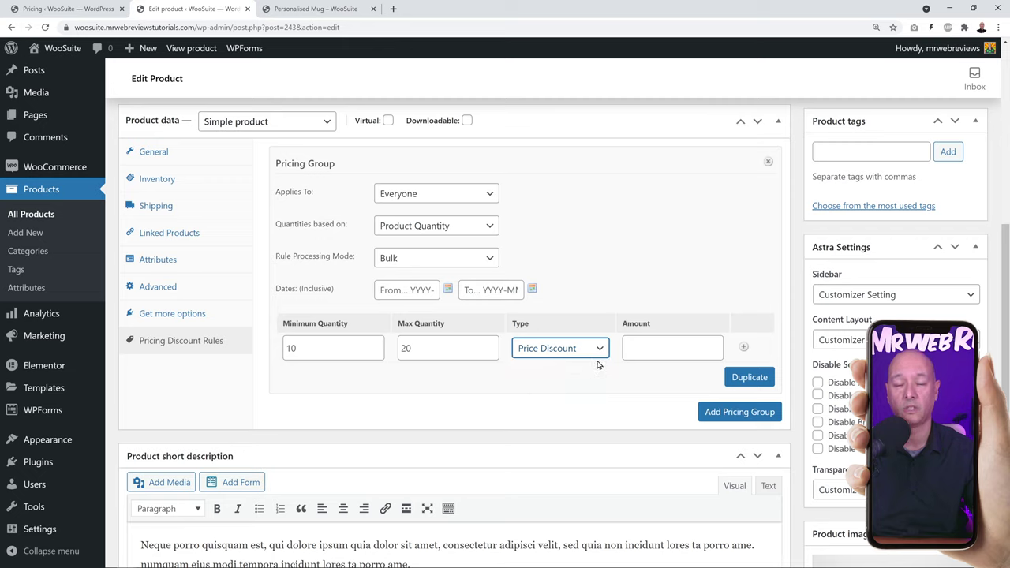
{"action": "left_click", "coordinate": [651, 351]}
{"action": "type", "text": "2.5"}
{"action": "left_click", "coordinate": [611, 264]}
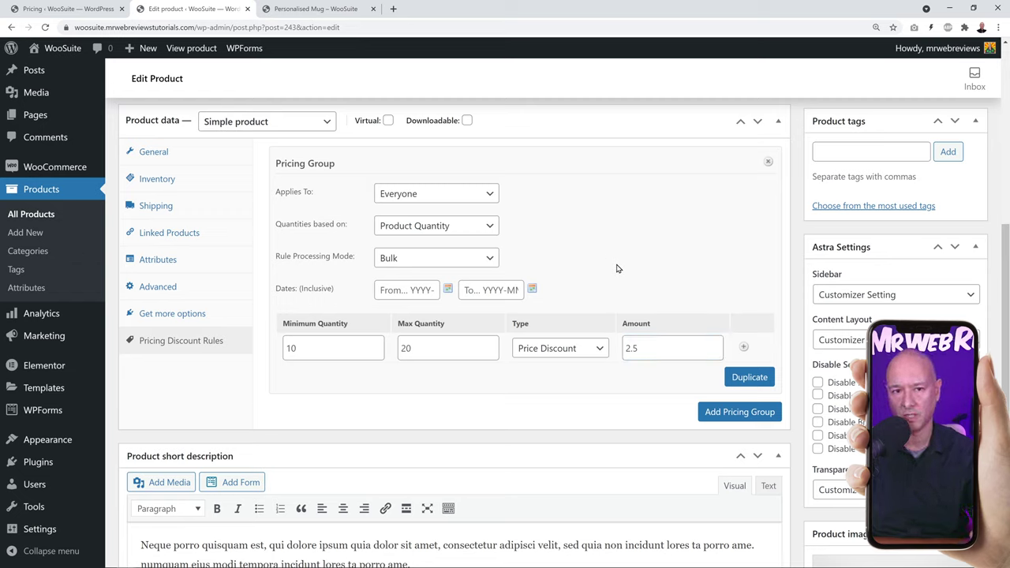
{"action": "left_click", "coordinate": [593, 347]}
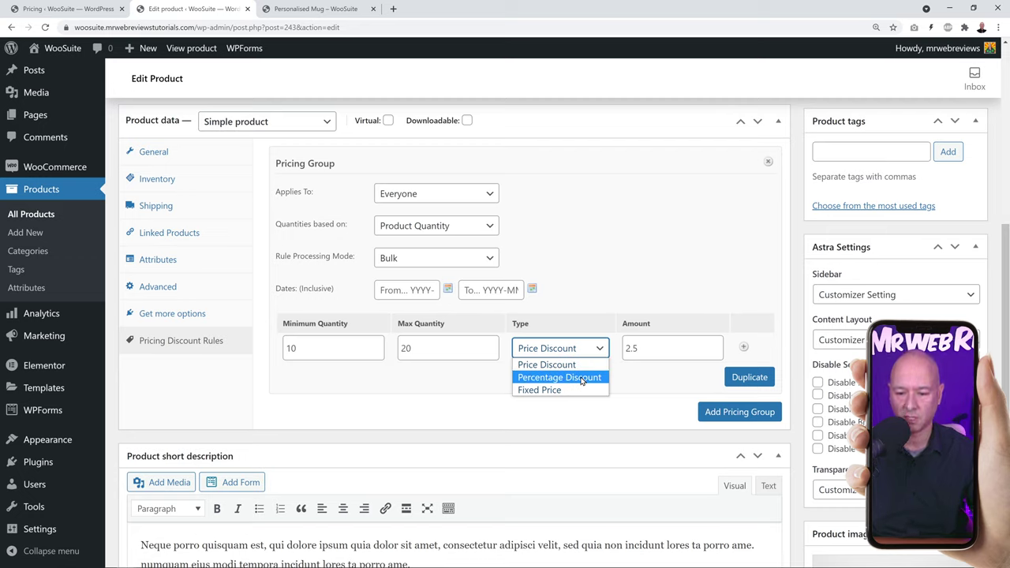
{"action": "left_click", "coordinate": [581, 377]}
{"action": "left_click_drag", "start_coordinate": [626, 348], "coordinate": [658, 346]}
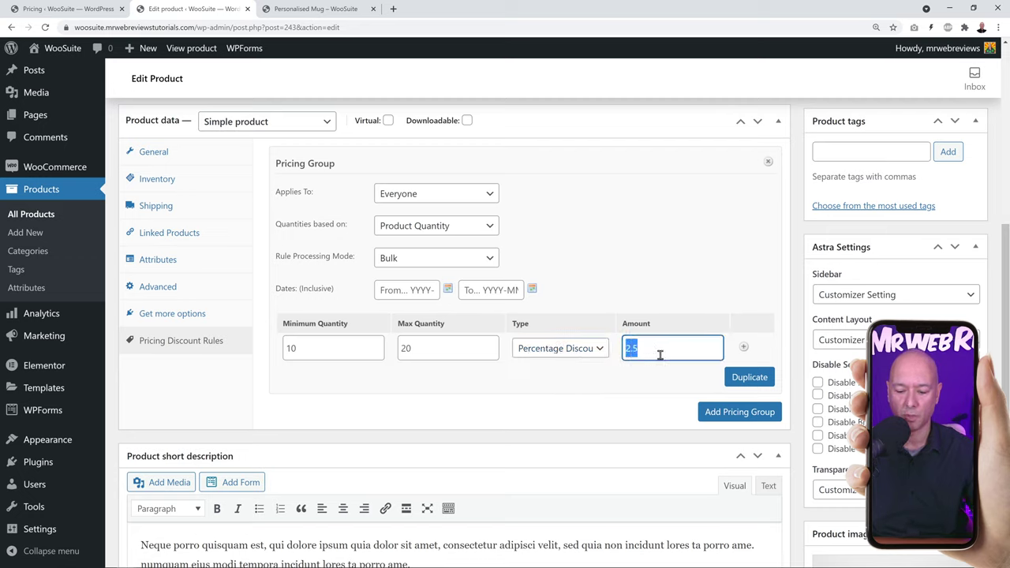
{"action": "type", "text": "5"}
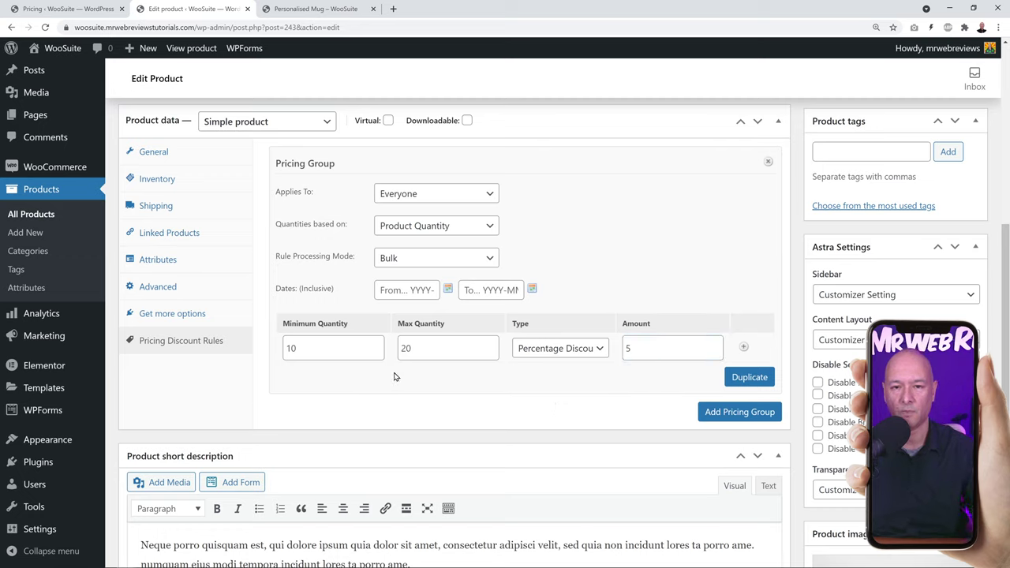
Make the rule a Fixed Price of 12.50 and add a second rule row
{"action": "left_click", "coordinate": [578, 351]}
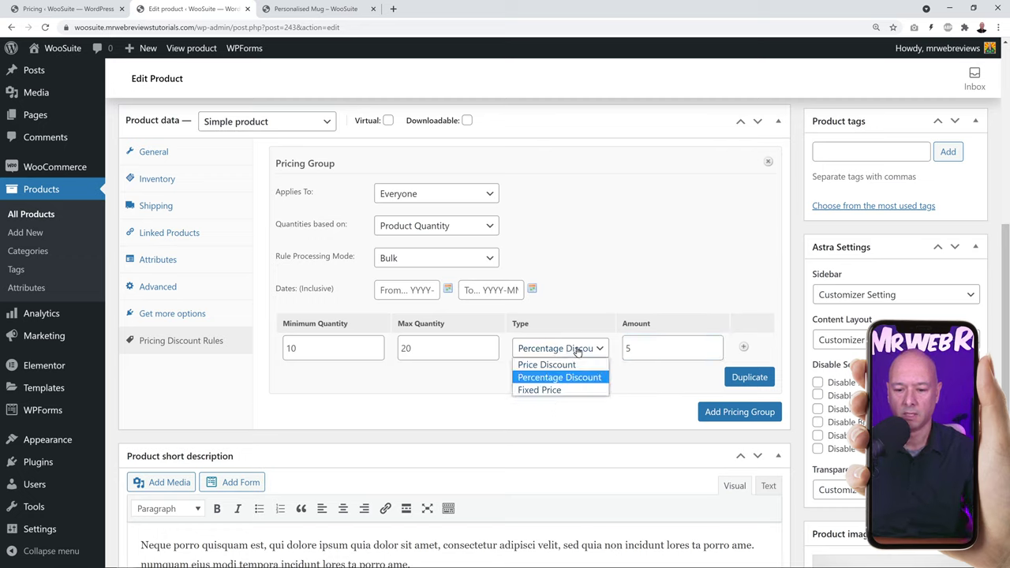
{"action": "left_click", "coordinate": [573, 392]}
{"action": "double_click", "coordinate": [648, 352]}
{"action": "key", "text": "BackSpace"}
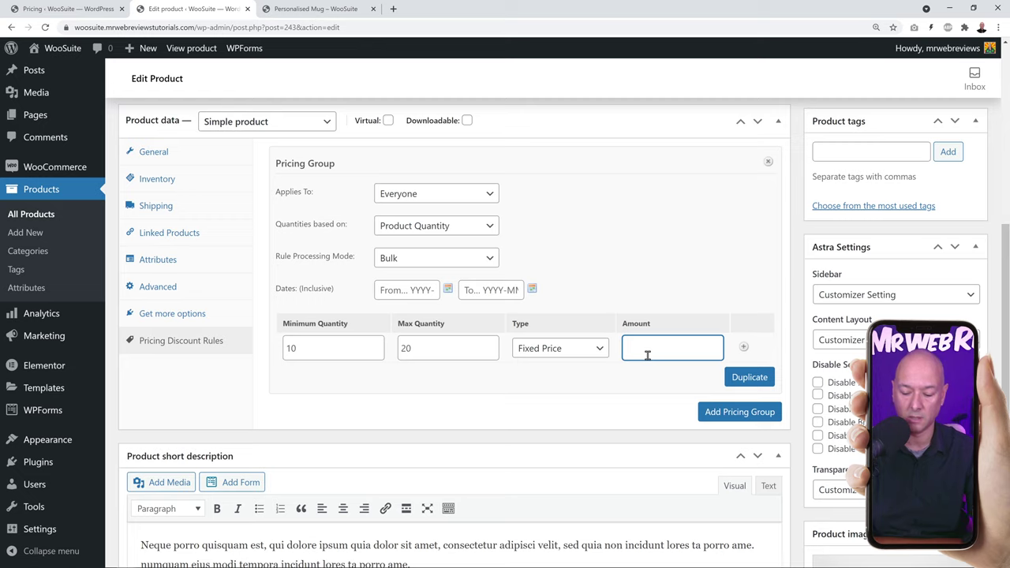
{"action": "left_click", "coordinate": [577, 398]}
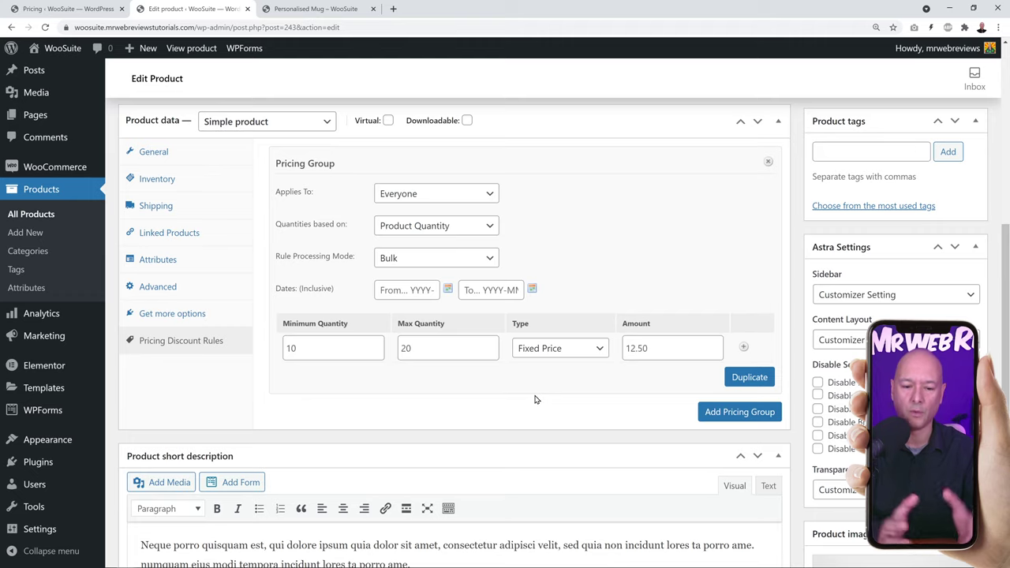
{"action": "left_click", "coordinate": [743, 347]}
Give the second pricing rule a quantity range of 21 to 50
{"action": "left_click", "coordinate": [354, 377]}
{"action": "type", "text": "21"}
{"action": "key", "text": "Tab"}
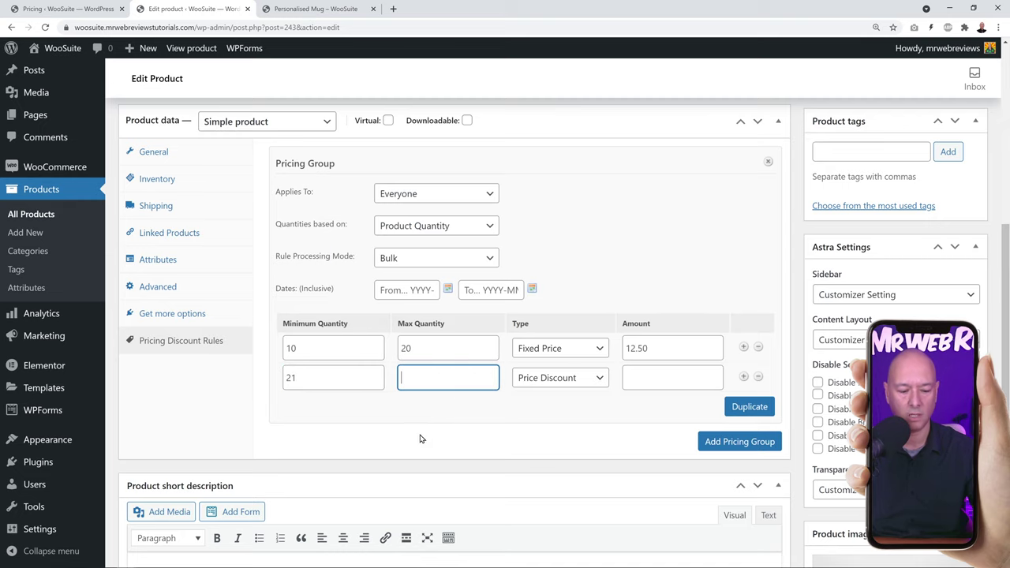
{"action": "type", "text": "50"}
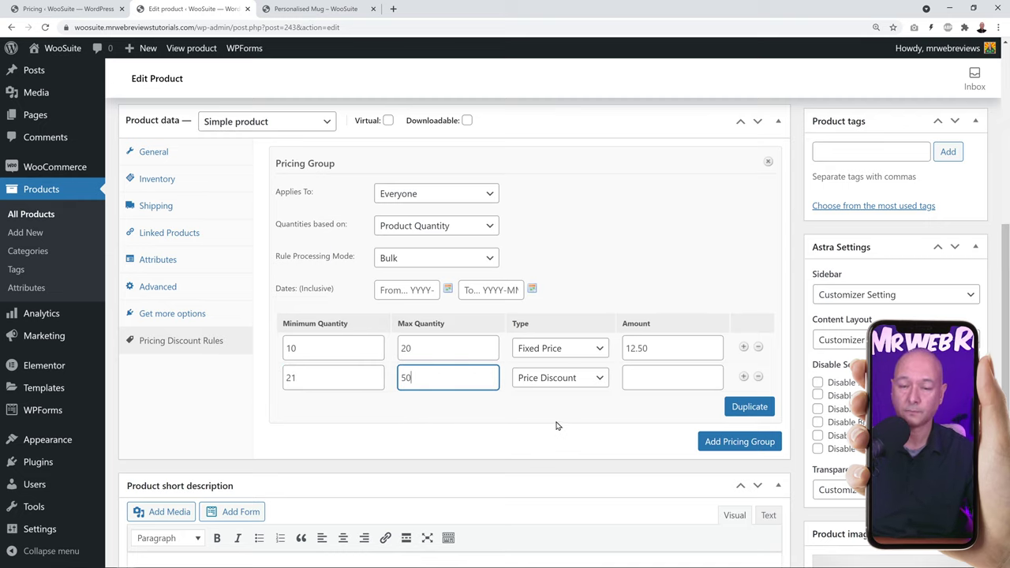
Make the first rule a Percentage Discount of 5, replacing 12.50
{"action": "left_click", "coordinate": [585, 348]}
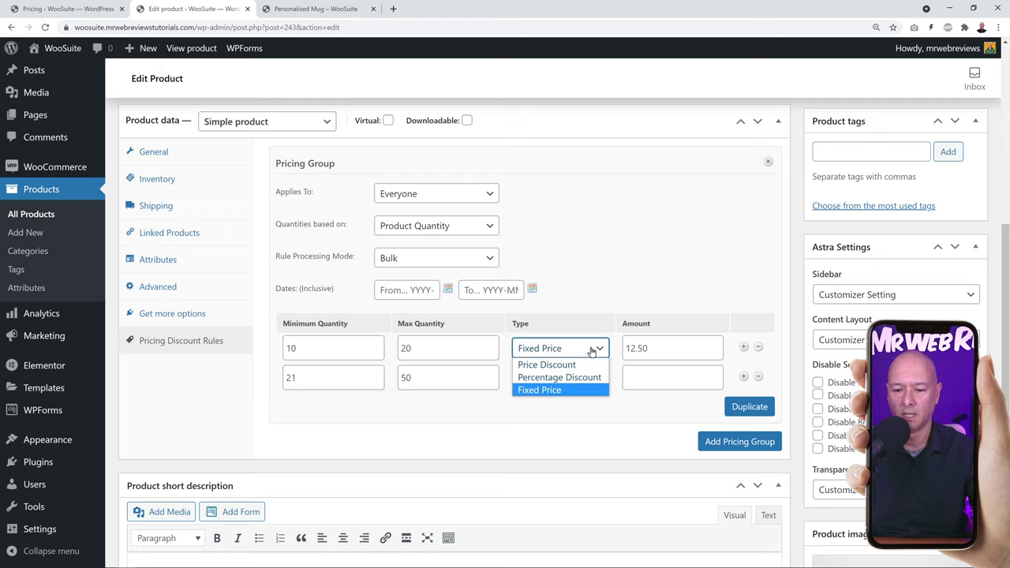
{"action": "left_click", "coordinate": [578, 377]}
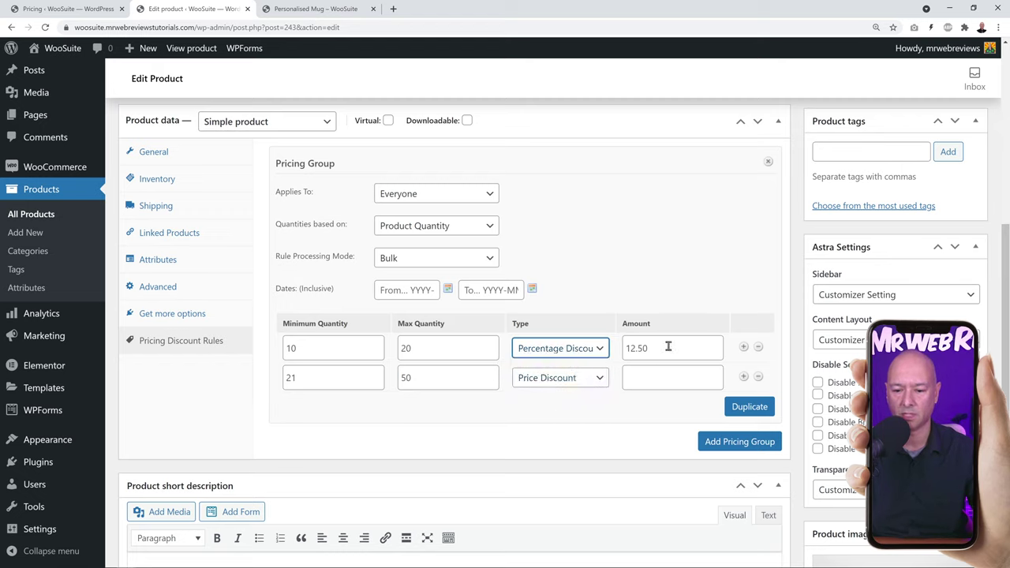
{"action": "left_click_drag", "start_coordinate": [624, 350], "coordinate": [677, 350]}
{"action": "type", "text": "5"}
{"action": "left_click", "coordinate": [561, 443]}
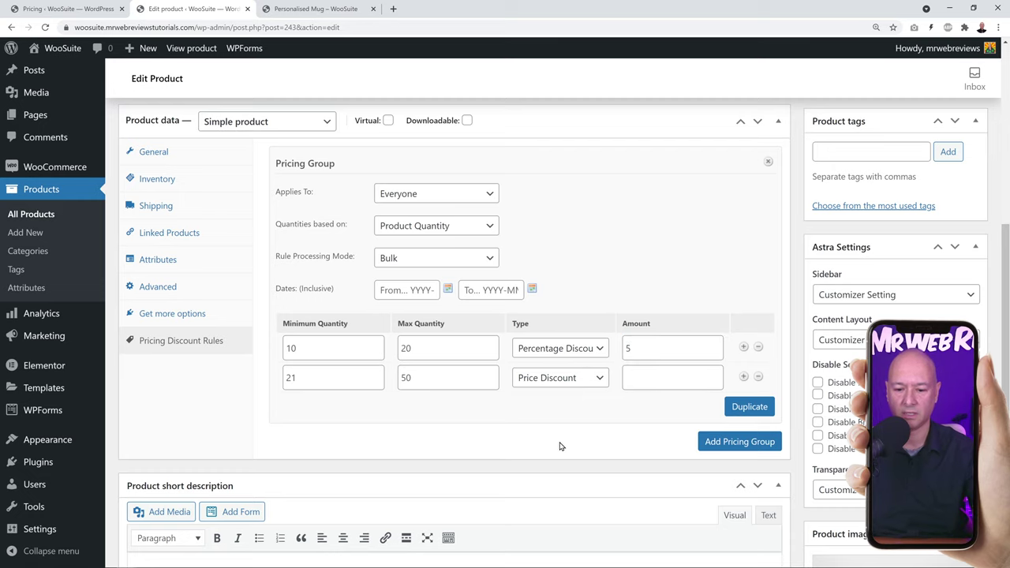
Make the second rule a Percentage Discount of 10
{"action": "left_click", "coordinate": [598, 377]}
{"action": "left_click", "coordinate": [556, 405]}
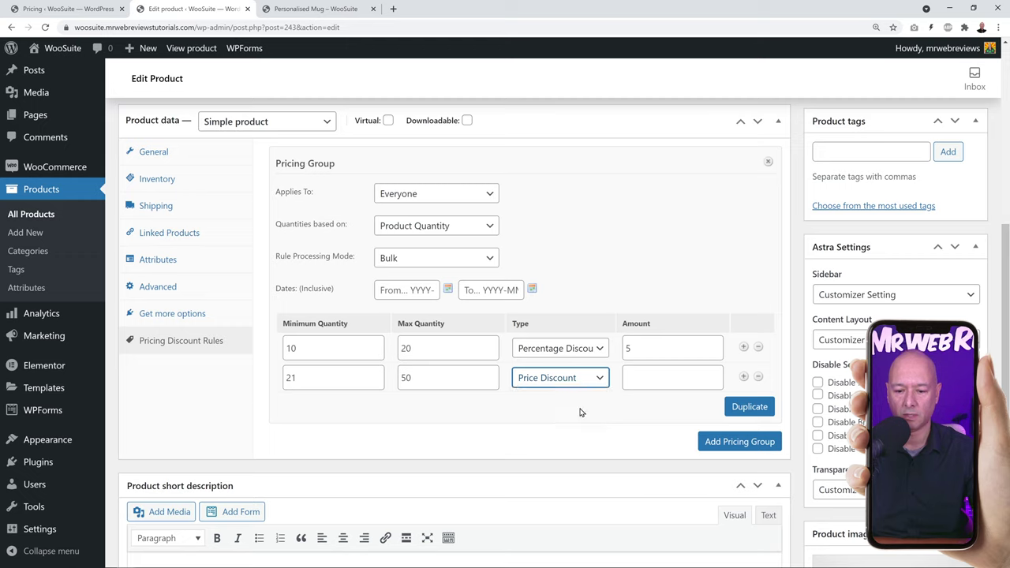
{"action": "left_click", "coordinate": [633, 379]}
{"action": "type", "text": "10"}
{"action": "left_click", "coordinate": [529, 439]}
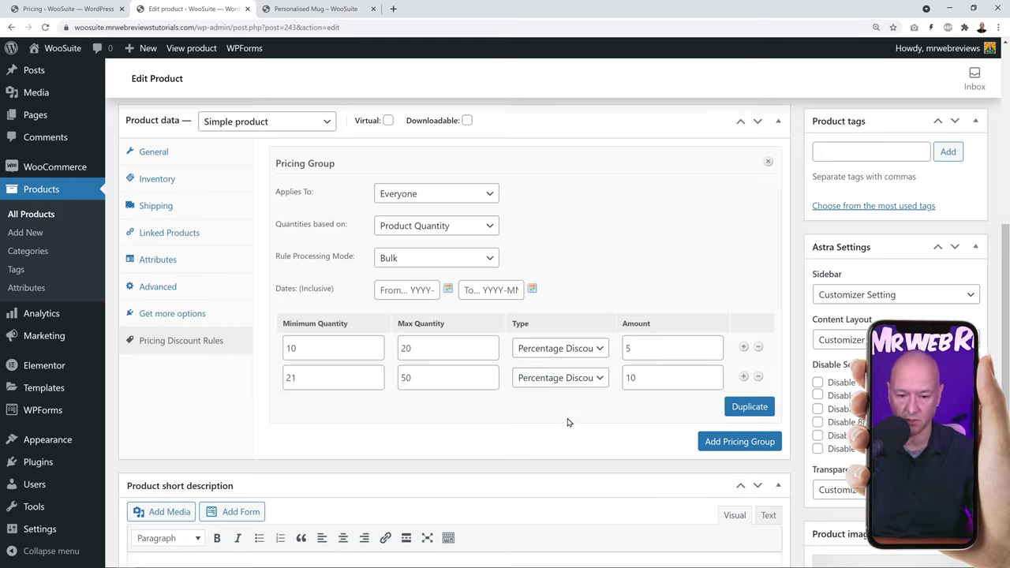
Add a third rule starting at quantity 50 with a 15 Percentage Discount
{"action": "left_click", "coordinate": [743, 378]}
{"action": "left_click", "coordinate": [342, 408]}
{"action": "type", "text": "50"}
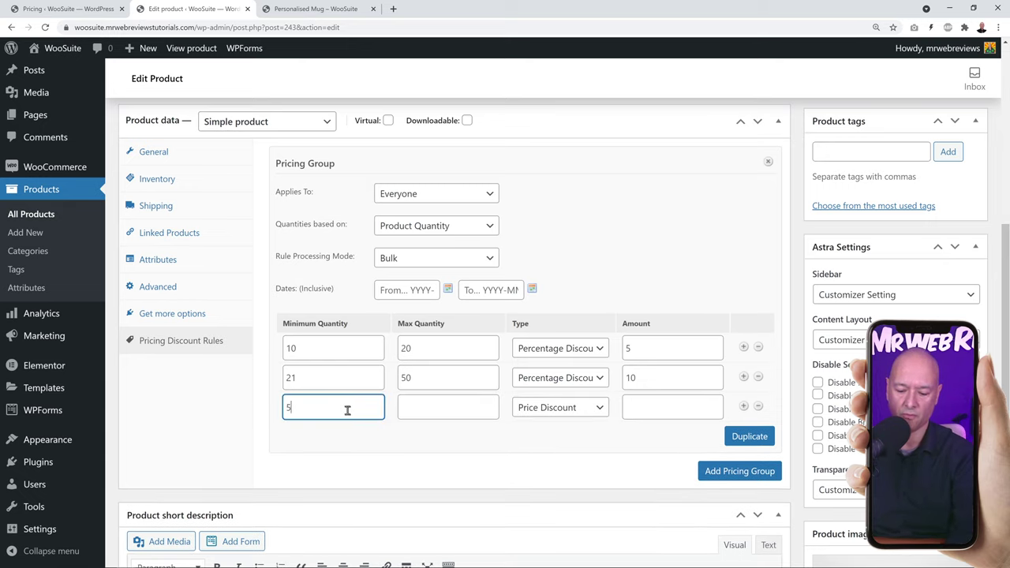
{"action": "left_click", "coordinate": [467, 413]}
{"action": "left_click", "coordinate": [556, 407]}
{"action": "left_click", "coordinate": [560, 434]}
{"action": "left_click", "coordinate": [663, 408]}
{"action": "type", "text": "15"}
{"action": "left_click", "coordinate": [642, 463]}
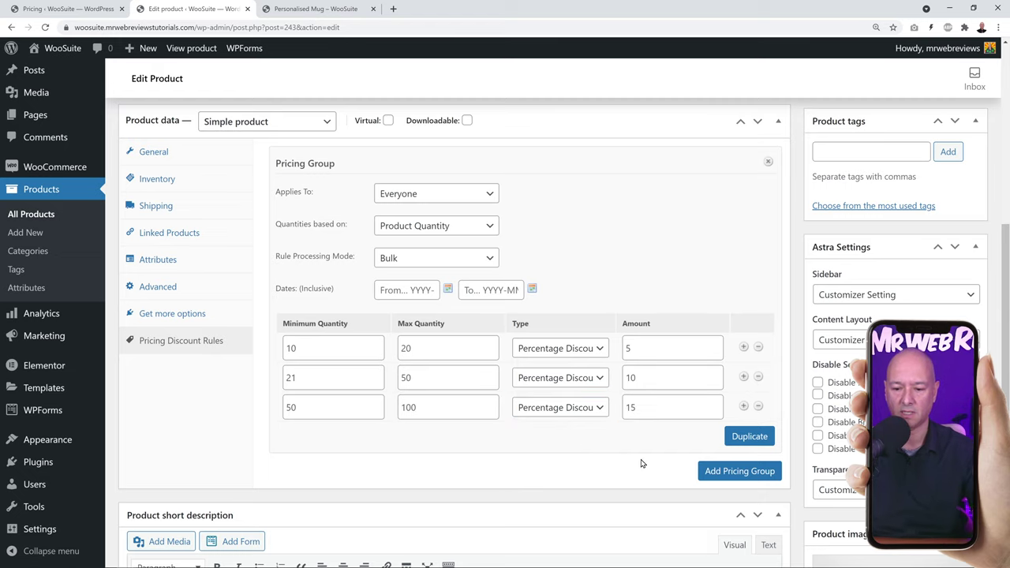
Add a fourth rule starting at 101 and correct the third rule's minimum to 51
{"action": "left_click", "coordinate": [743, 407]}
{"action": "left_click", "coordinate": [313, 437]}
{"action": "type", "text": "1"}
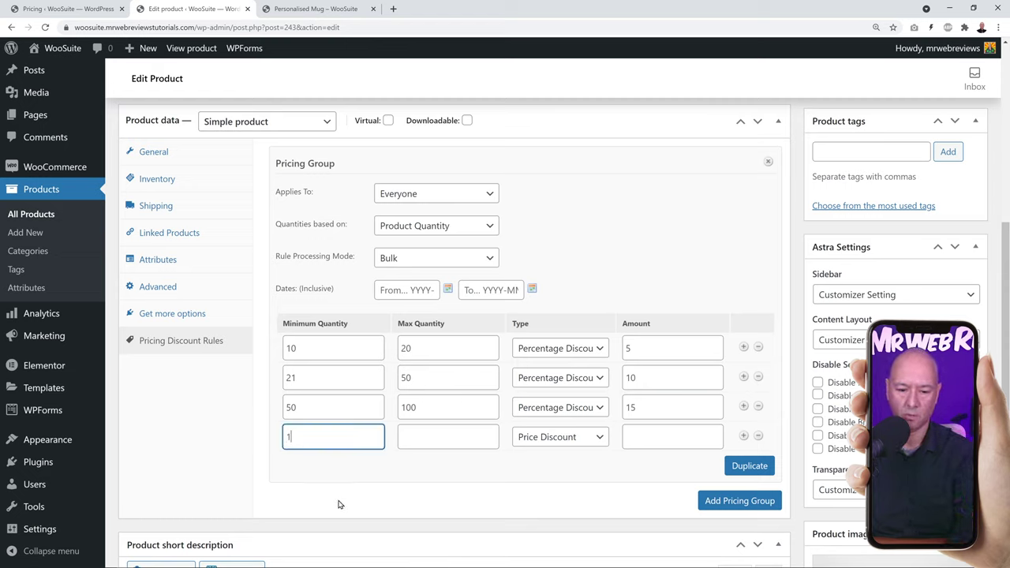
{"action": "type", "text": "01"}
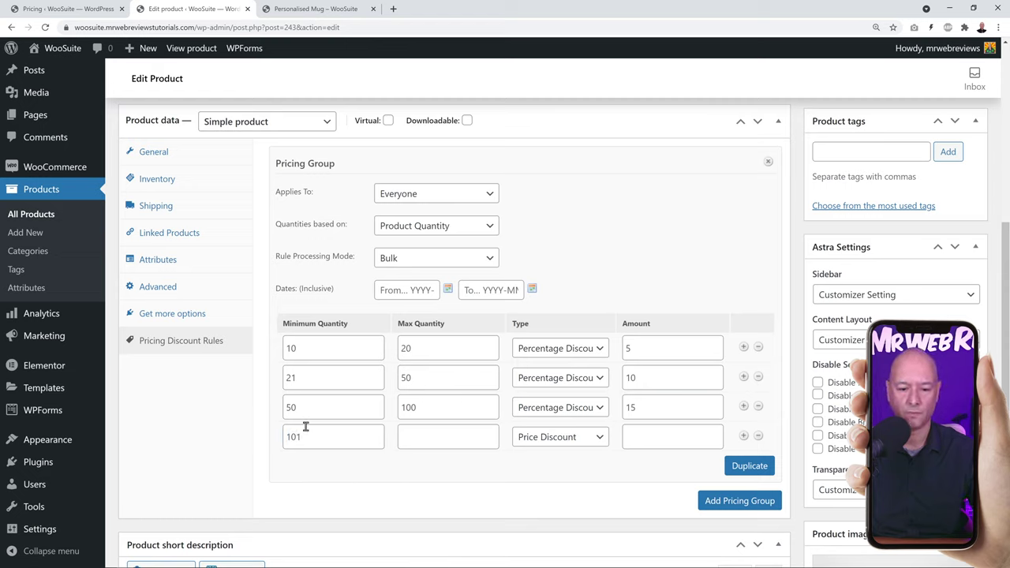
{"action": "left_click", "coordinate": [299, 407]}
{"action": "key", "text": "BackSpace"}
{"action": "type", "text": "1"}
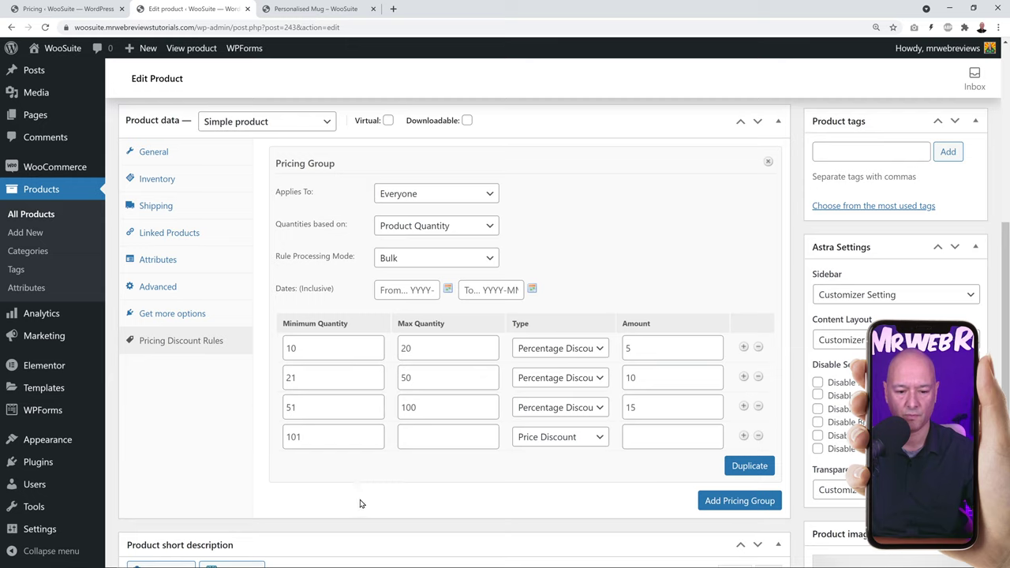
{"action": "left_click", "coordinate": [362, 501]}
Give the fourth rule an open-ended maximum (*) and a 20 per-item discount
{"action": "left_click", "coordinate": [418, 439]}
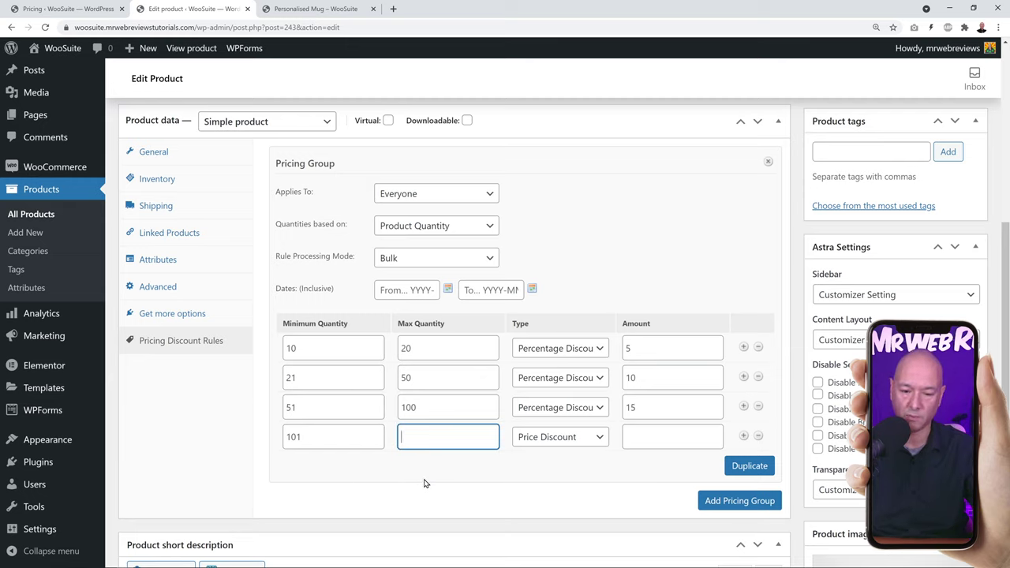
{"action": "type", "text": "*"}
{"action": "left_click", "coordinate": [416, 480]}
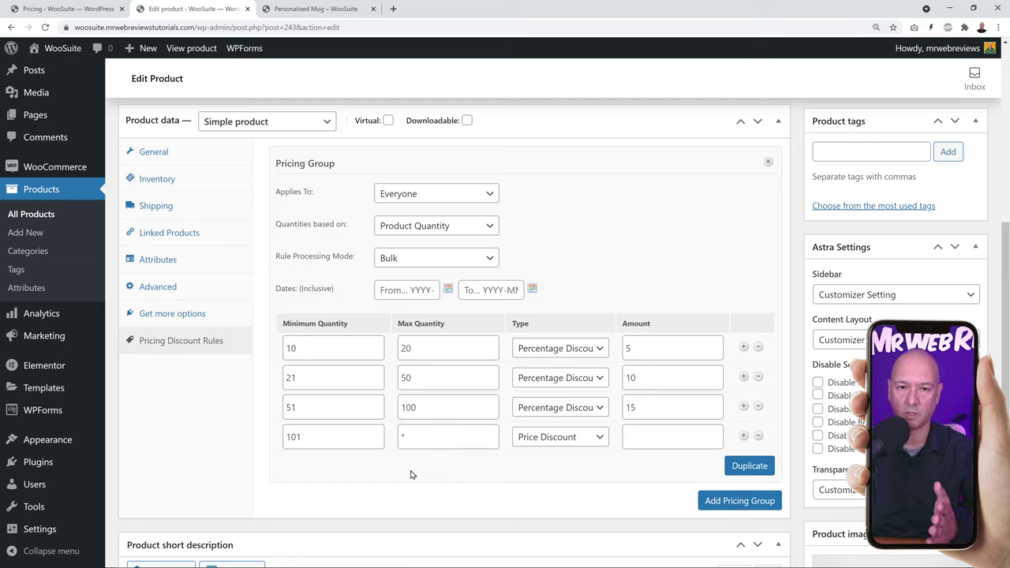
{"action": "left_click", "coordinate": [651, 436]}
{"action": "type", "text": "20"}
{"action": "left_click", "coordinate": [529, 482]}
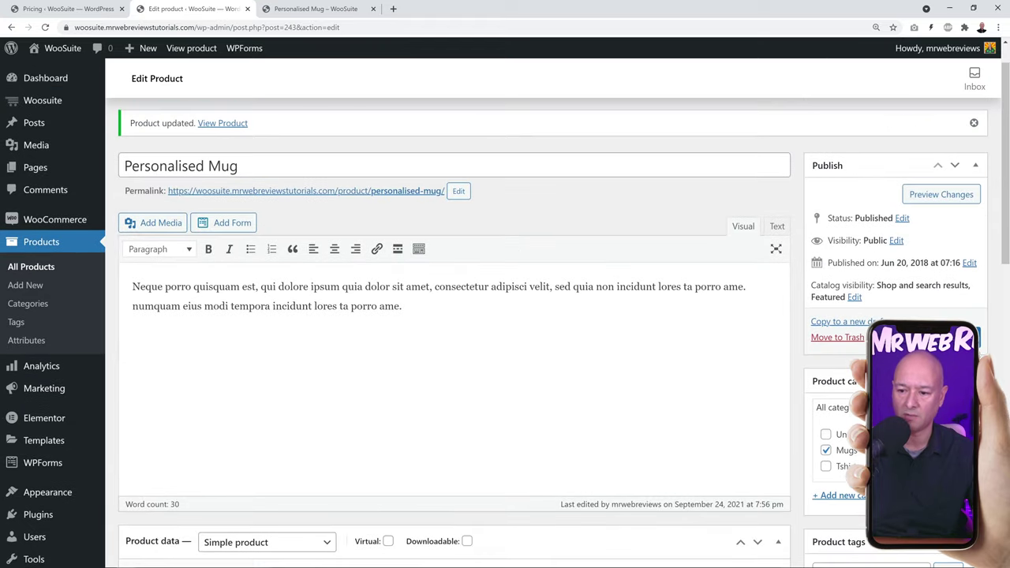
Update the Personalised Mug and reload its storefront product page
{"action": "left_click", "coordinate": [958, 337]}
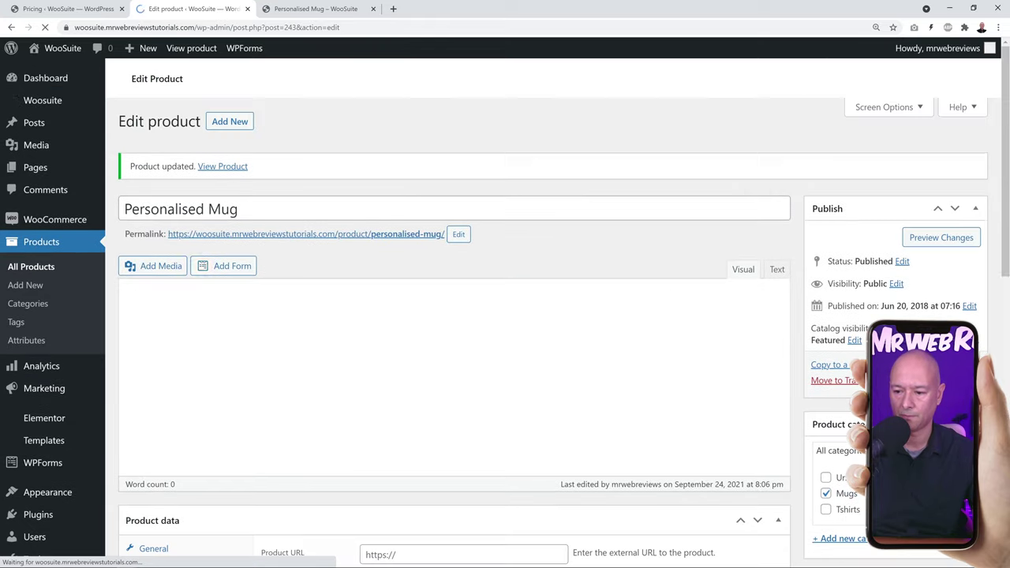
{"action": "left_click", "coordinate": [316, 9]}
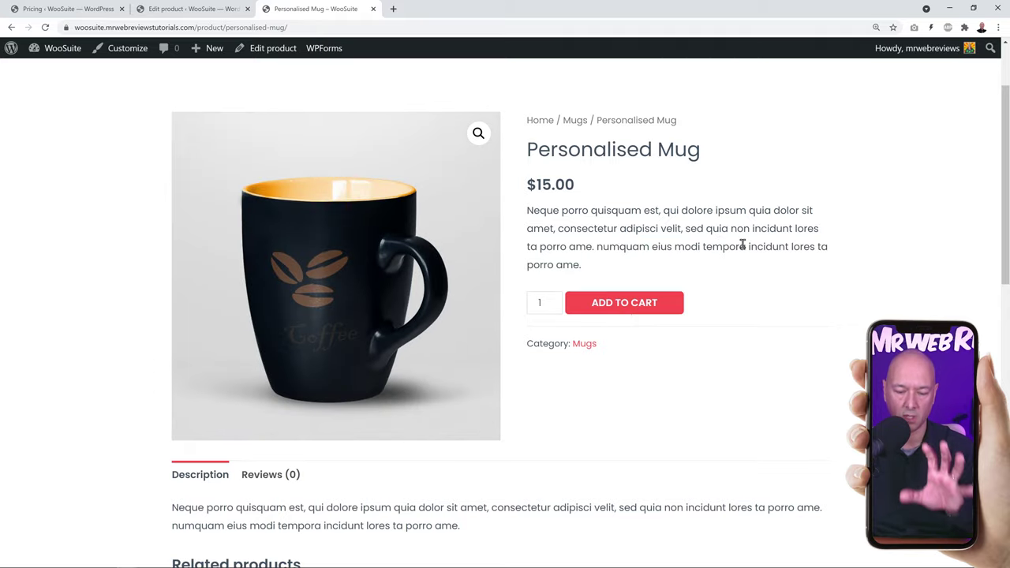
{"action": "left_click", "coordinate": [45, 27]}
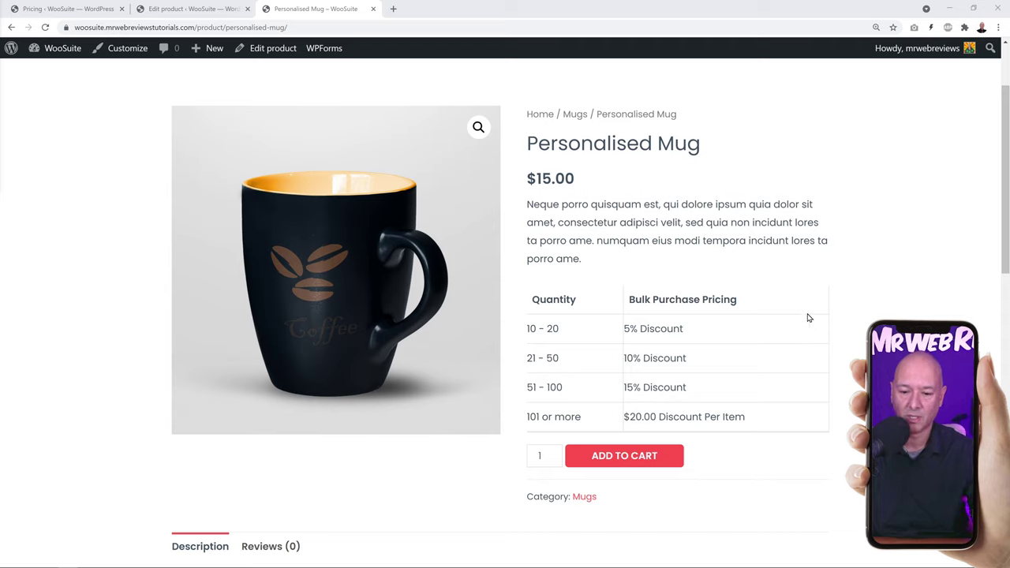
Add 25 Personalised Mugs to the cart
{"action": "left_click", "coordinate": [540, 457]}
{"action": "type", "text": "25"}
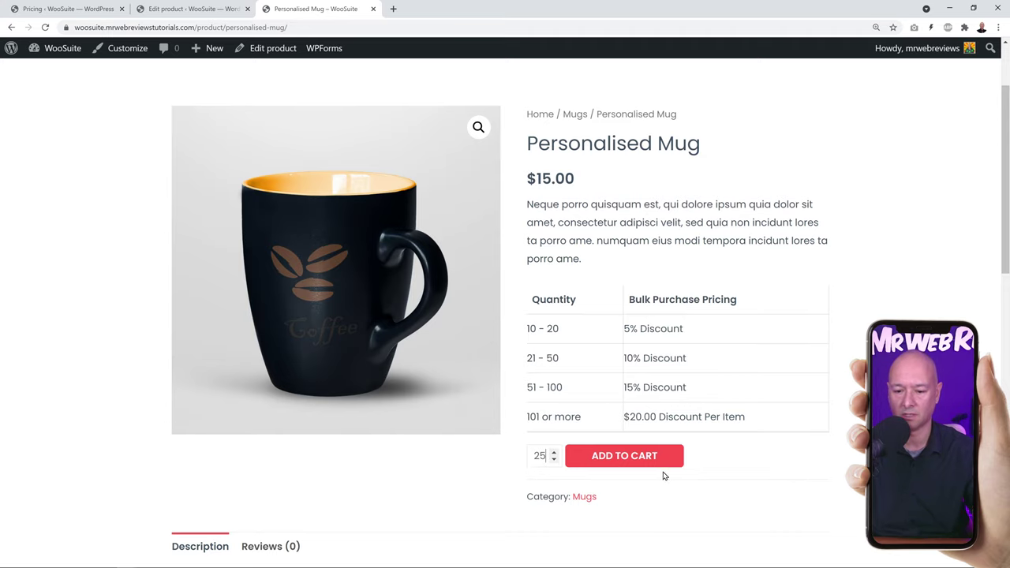
{"action": "left_click", "coordinate": [639, 461]}
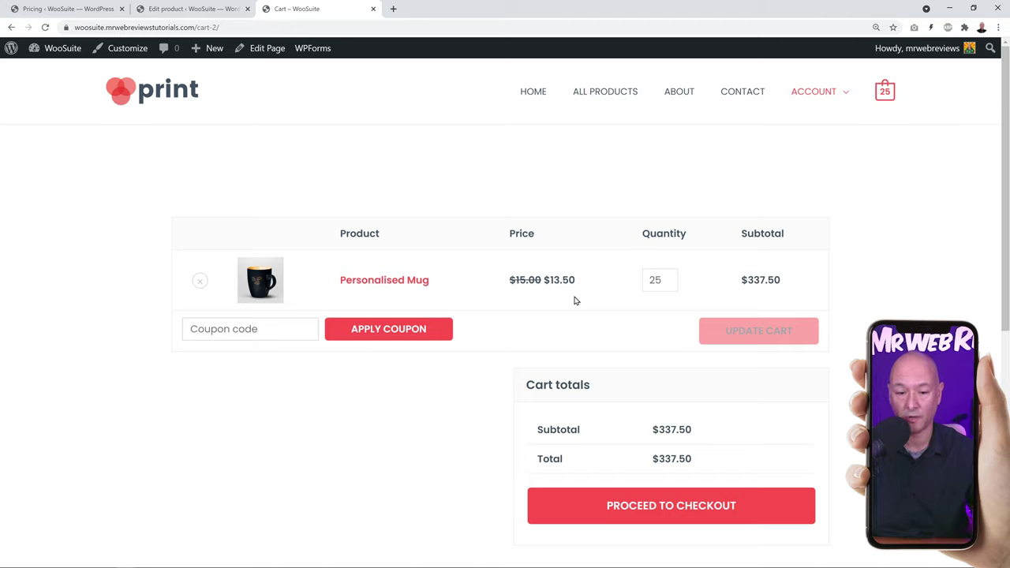
Switch the mug's Rule Processing Mode to Special Offer
{"action": "left_click", "coordinate": [205, 9]}
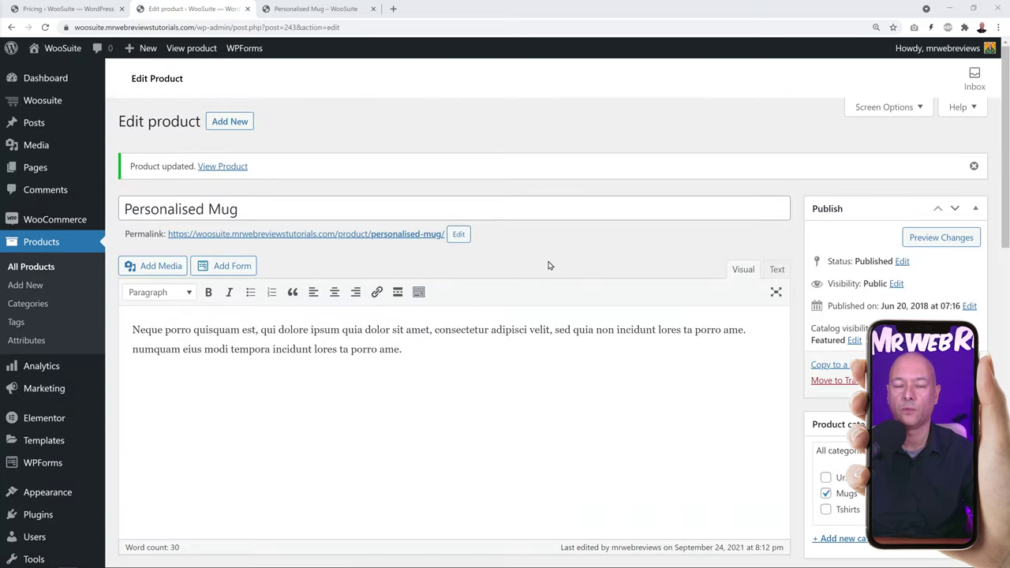
{"action": "scroll", "coordinate": [552, 265], "scroll_direction": "down", "scroll_amount": 6}
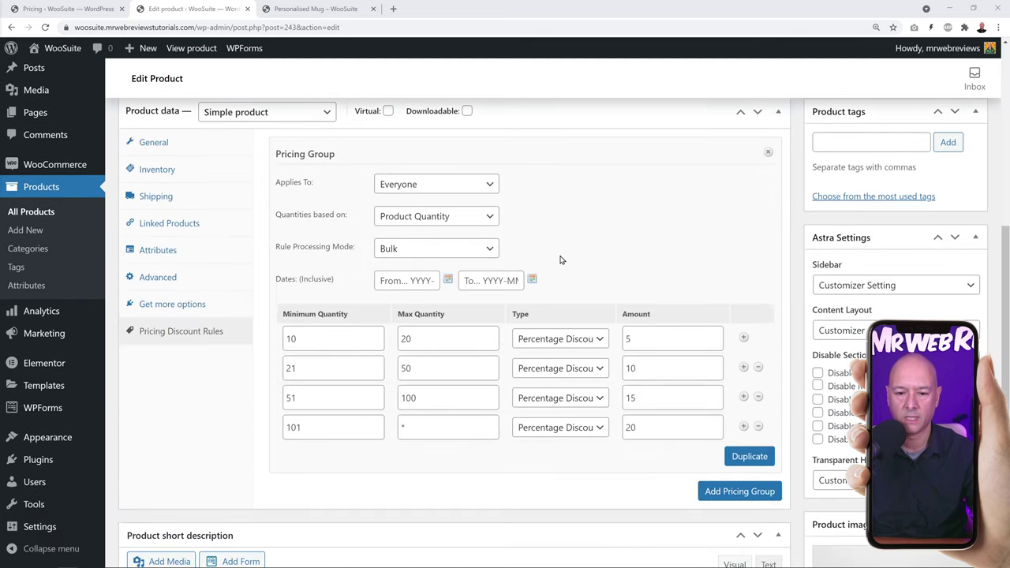
{"action": "left_click", "coordinate": [489, 249]}
{"action": "left_click", "coordinate": [452, 278]}
Set the offer to purchase 3, receive 1, initially with a percentage discount type
{"action": "left_click", "coordinate": [311, 341]}
{"action": "type", "text": "3"}
{"action": "left_click", "coordinate": [414, 337]}
{"action": "type", "text": "1"}
{"action": "left_click", "coordinate": [554, 339]}
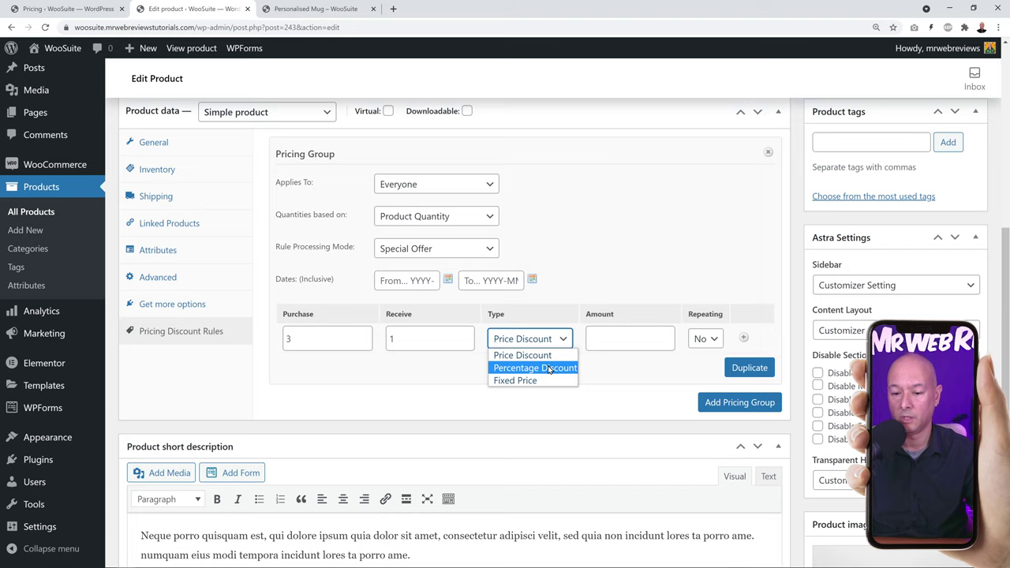
{"action": "left_click", "coordinate": [550, 368]}
{"action": "left_click", "coordinate": [608, 339]}
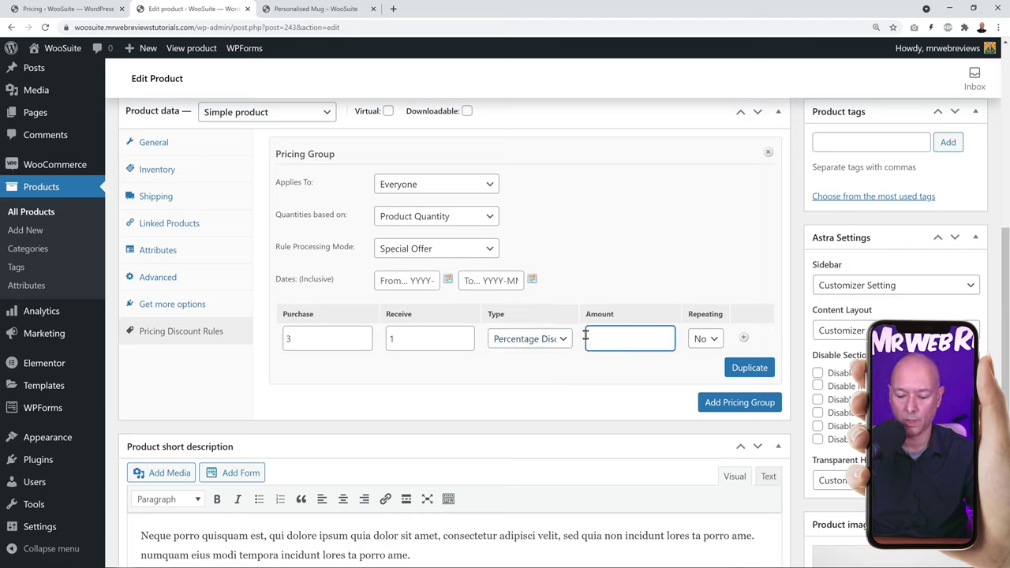
{"action": "left_click", "coordinate": [548, 387]}
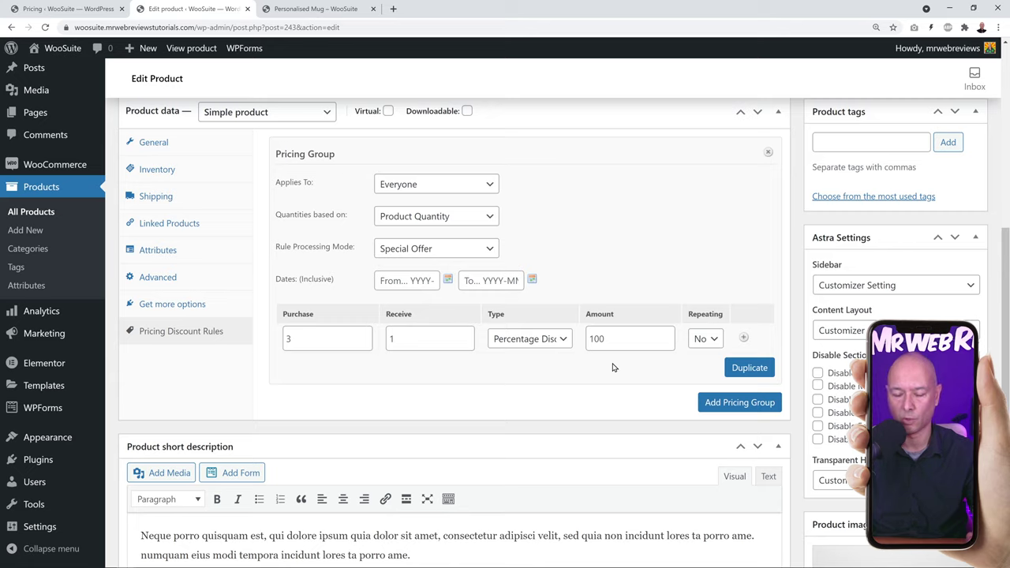
Change the offer's type to Price Discount with an amount of 15
{"action": "left_click", "coordinate": [544, 346]}
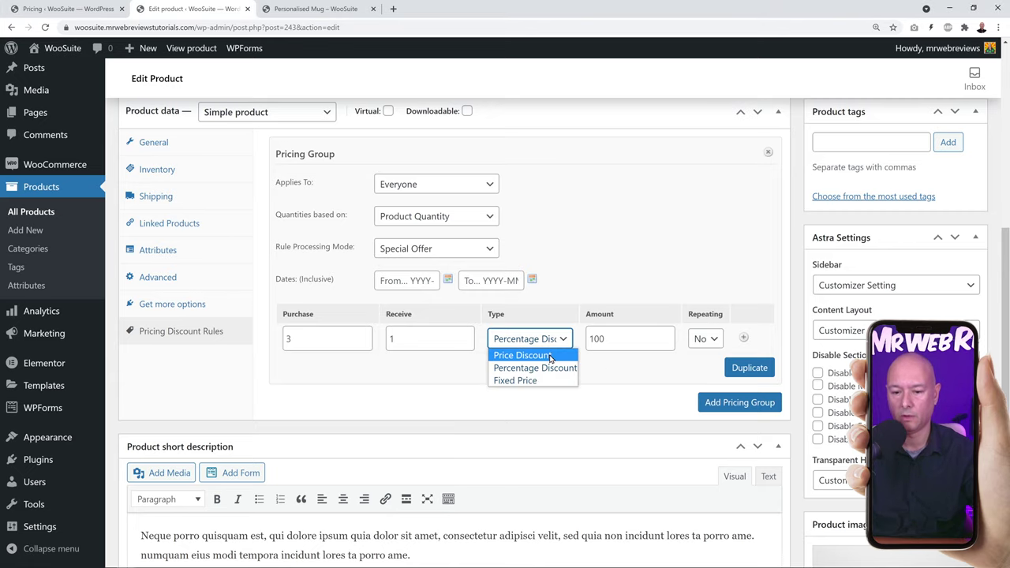
{"action": "left_click", "coordinate": [536, 357]}
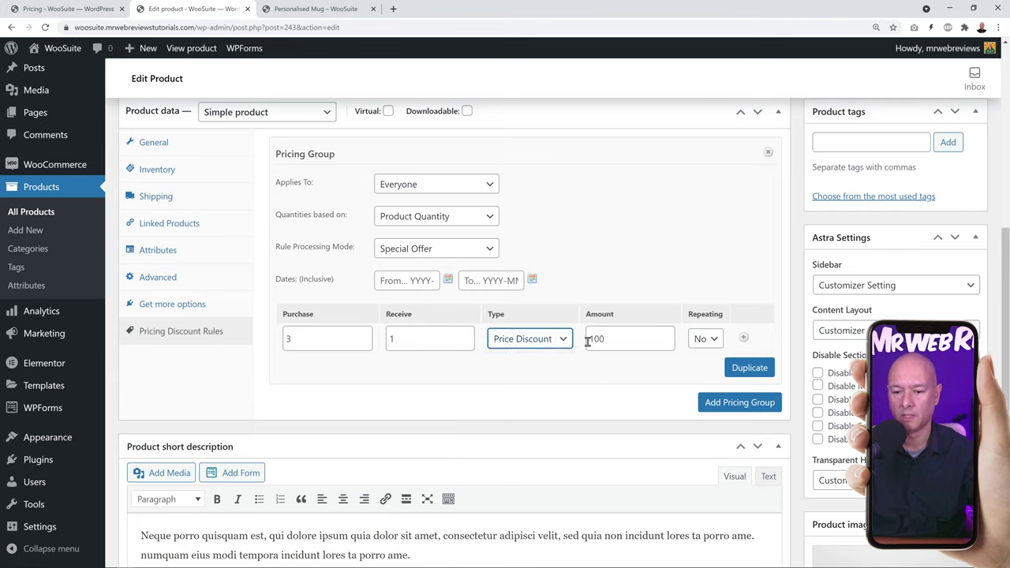
{"action": "left_click_drag", "start_coordinate": [585, 341], "coordinate": [639, 339]}
{"action": "type", "text": "15"}
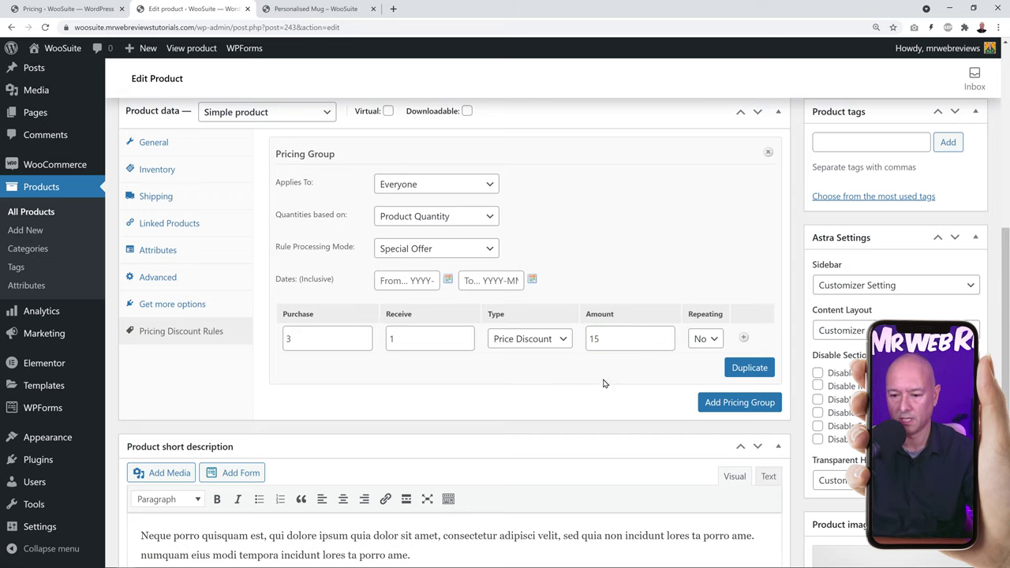
{"action": "scroll", "coordinate": [598, 385], "scroll_direction": "up", "scroll_amount": 4}
Save the Special Offer rule and reload the mug's product page
{"action": "left_click", "coordinate": [954, 226]}
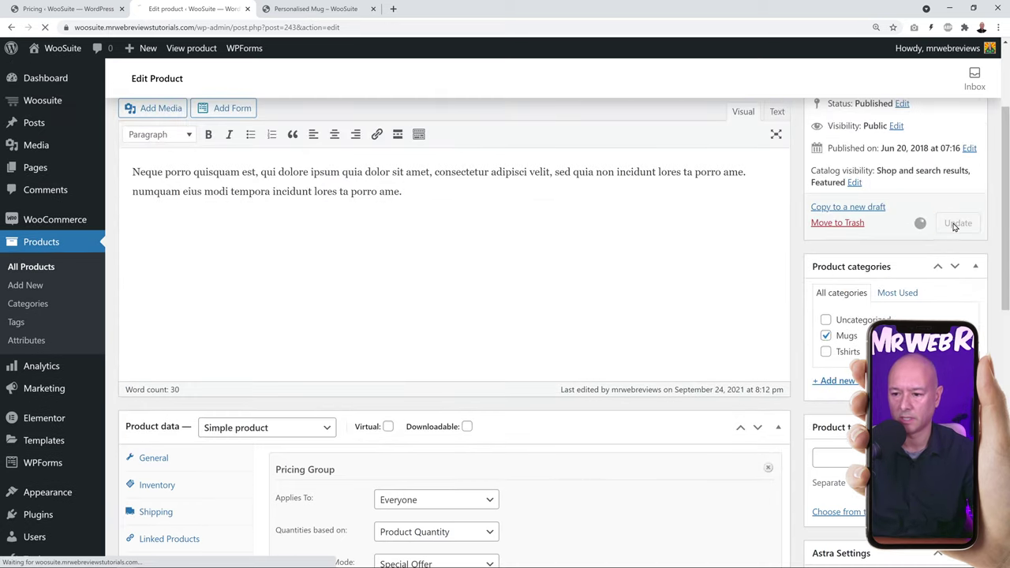
{"action": "left_click", "coordinate": [319, 8]}
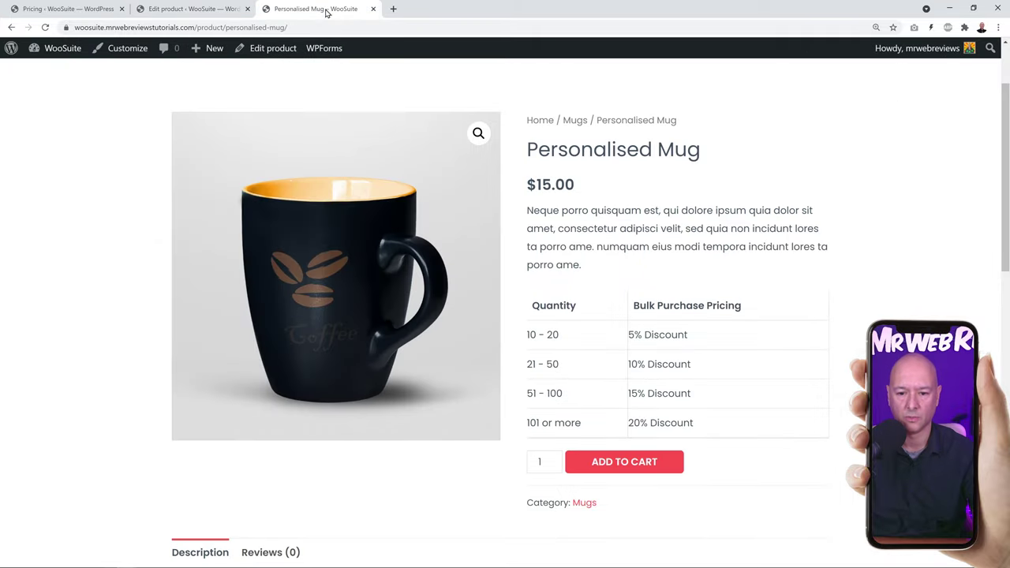
{"action": "left_click", "coordinate": [45, 26]}
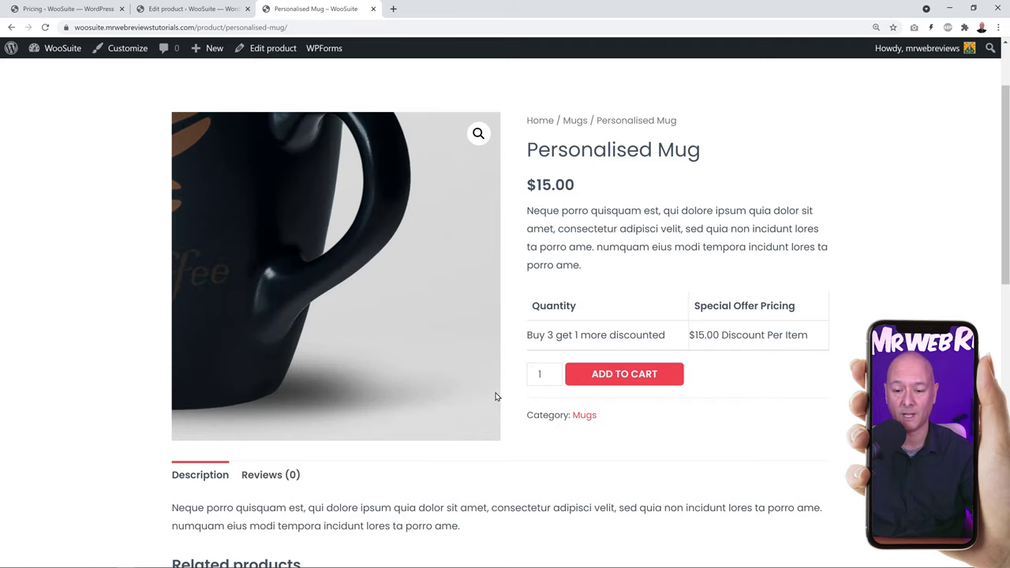
Set the quantity to 4 mugs and open the cart
{"action": "double_click", "coordinate": [538, 375]}
{"action": "type", "text": "4"}
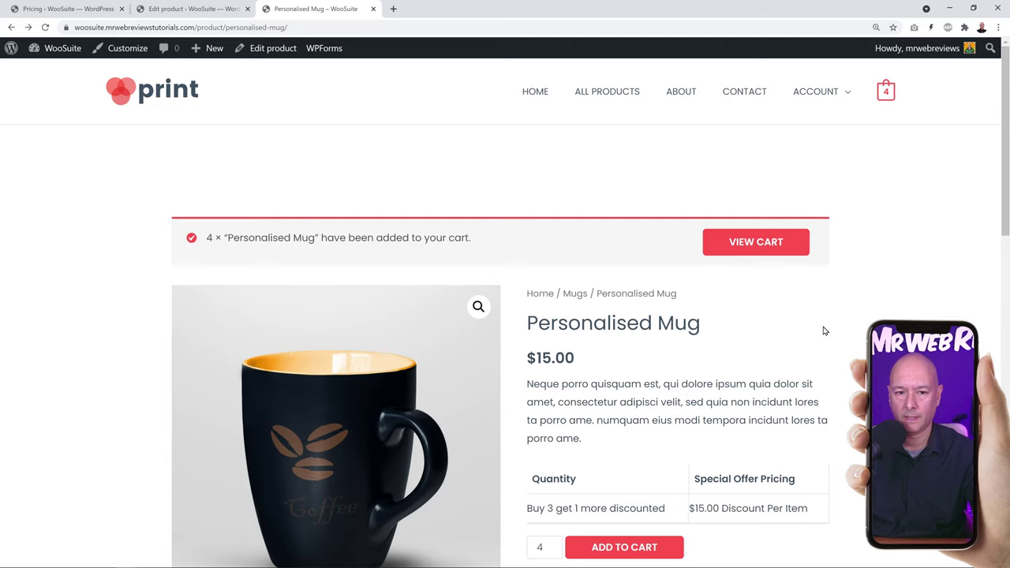
{"action": "left_click", "coordinate": [789, 252]}
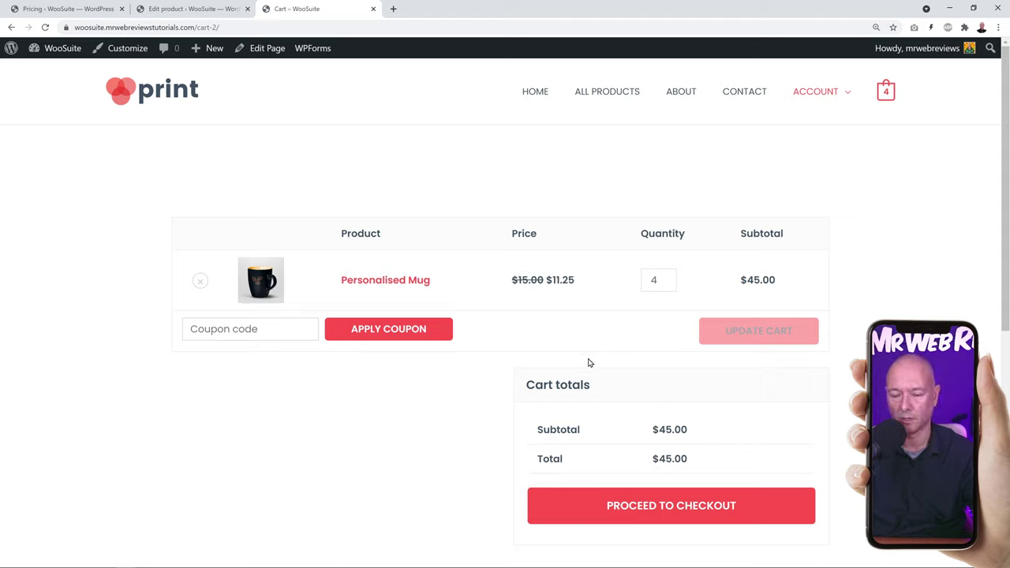
Update the cart quantity to 7 mugs
{"action": "double_click", "coordinate": [654, 280]}
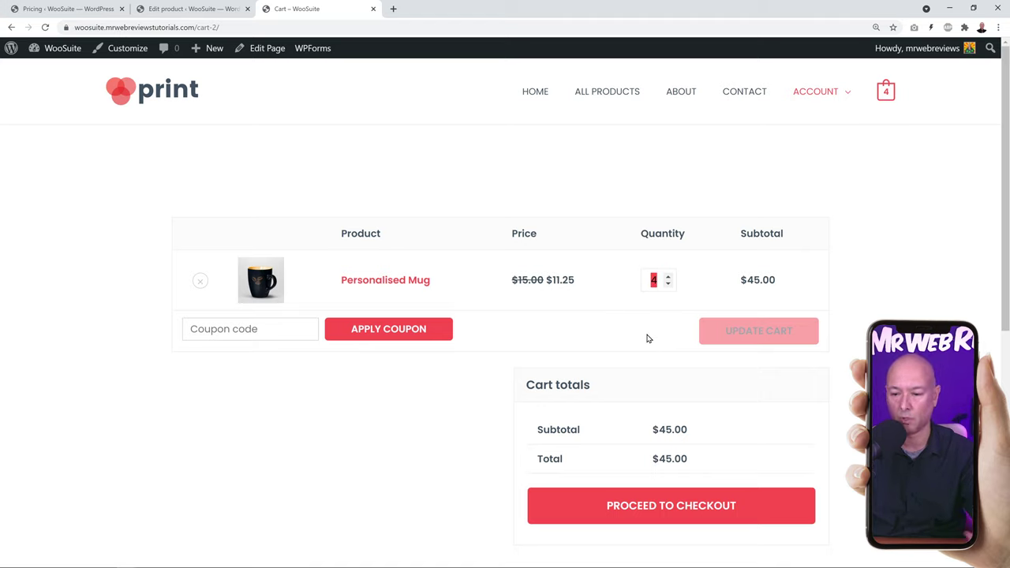
{"action": "type", "text": "7"}
{"action": "left_click", "coordinate": [741, 337]}
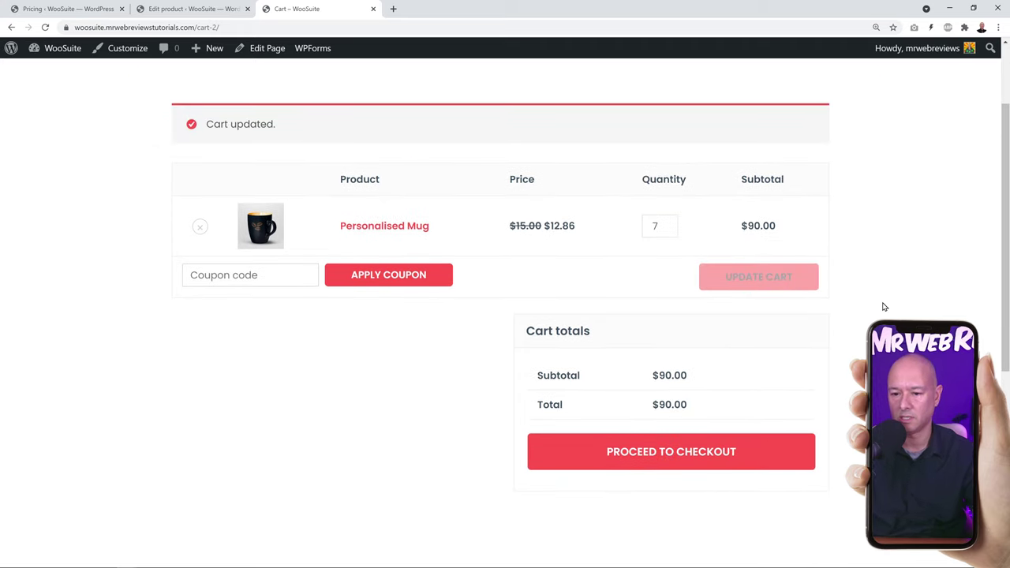
Update the cart to 8 mugs ($105.00) and go back to the mug's edit page
{"action": "double_click", "coordinate": [654, 226]}
{"action": "type", "text": "8"}
{"action": "left_click", "coordinate": [751, 282]}
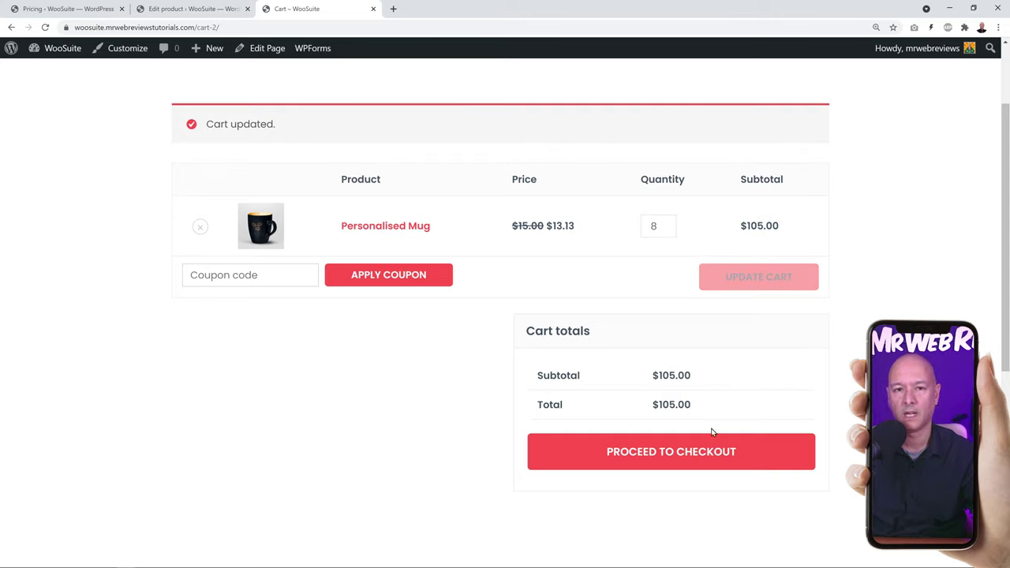
{"action": "left_click", "coordinate": [211, 12]}
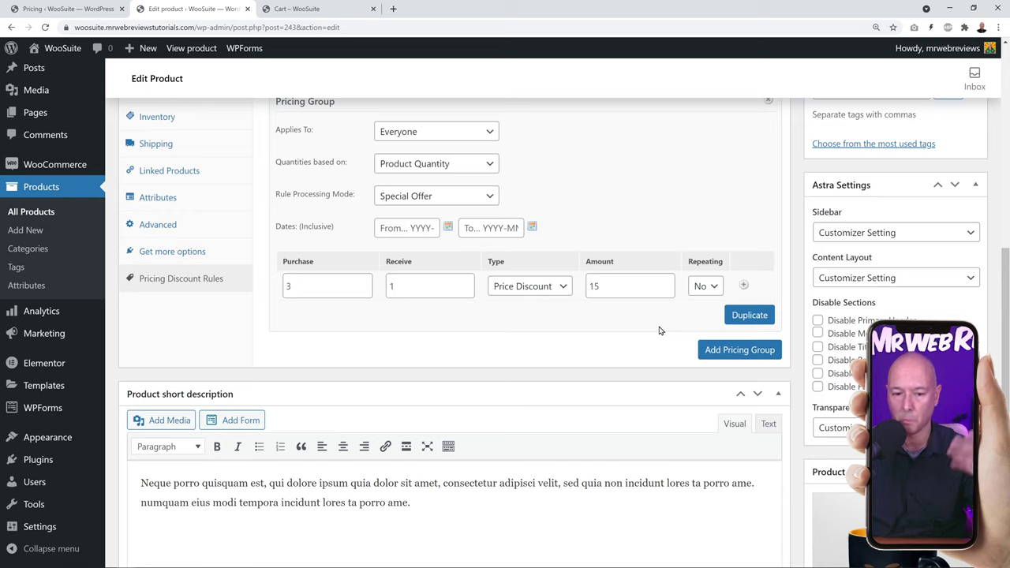
Set the Special Offer's Repeating option to Yes and update the product
{"action": "left_click", "coordinate": [703, 287]}
{"action": "left_click", "coordinate": [700, 315]}
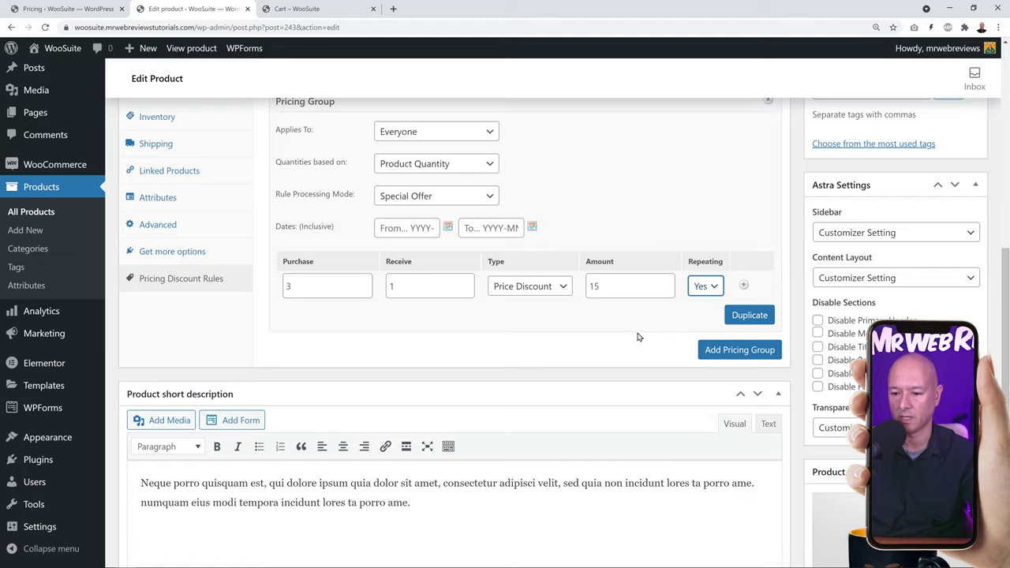
{"action": "scroll", "coordinate": [638, 334], "scroll_direction": "up", "scroll_amount": 5}
{"action": "left_click", "coordinate": [958, 222]}
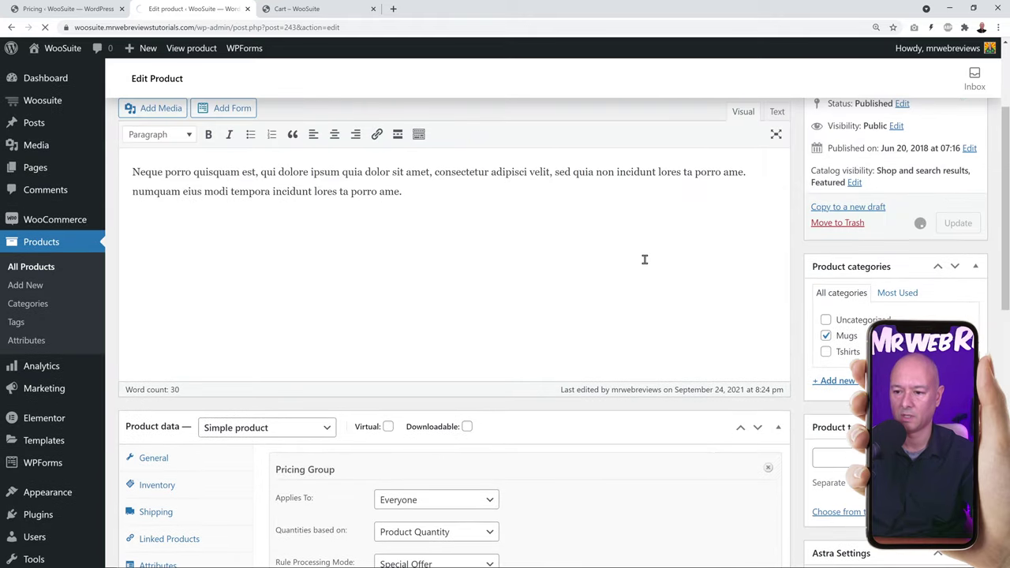
Reload the cart to see 8 mugs at $11.25 for $90.00, then return to the editor
{"action": "left_click", "coordinate": [314, 15]}
{"action": "left_click", "coordinate": [45, 27]}
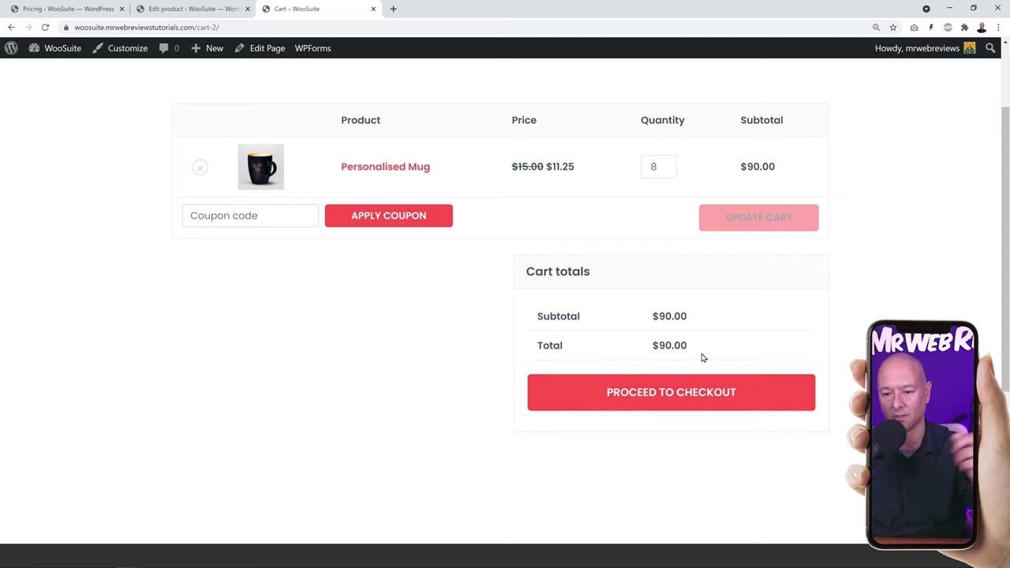
{"action": "left_click", "coordinate": [196, 8]}
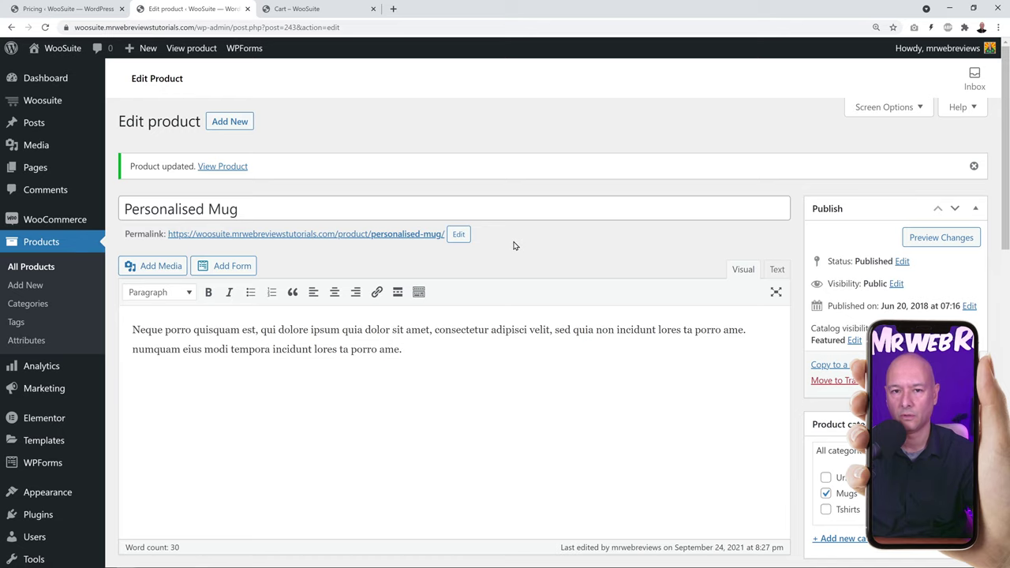
Open Printed Tshirt Multicolour from All Products for editing
{"action": "left_click", "coordinate": [38, 268]}
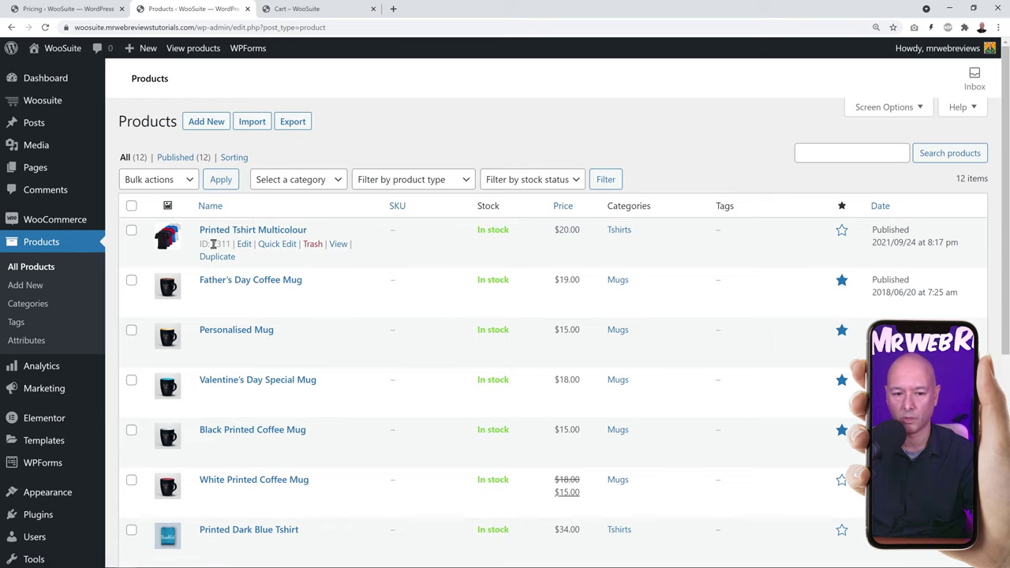
{"action": "left_click", "coordinate": [268, 229]}
{"action": "scroll", "coordinate": [570, 280], "scroll_direction": "down", "scroll_amount": 3}
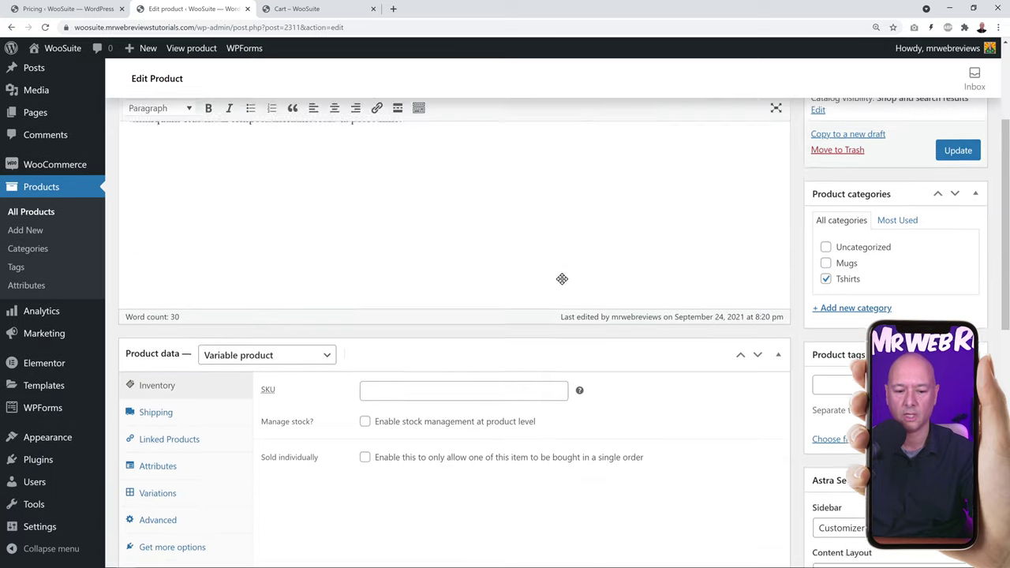
{"action": "scroll", "coordinate": [319, 296], "scroll_direction": "down", "scroll_amount": 1}
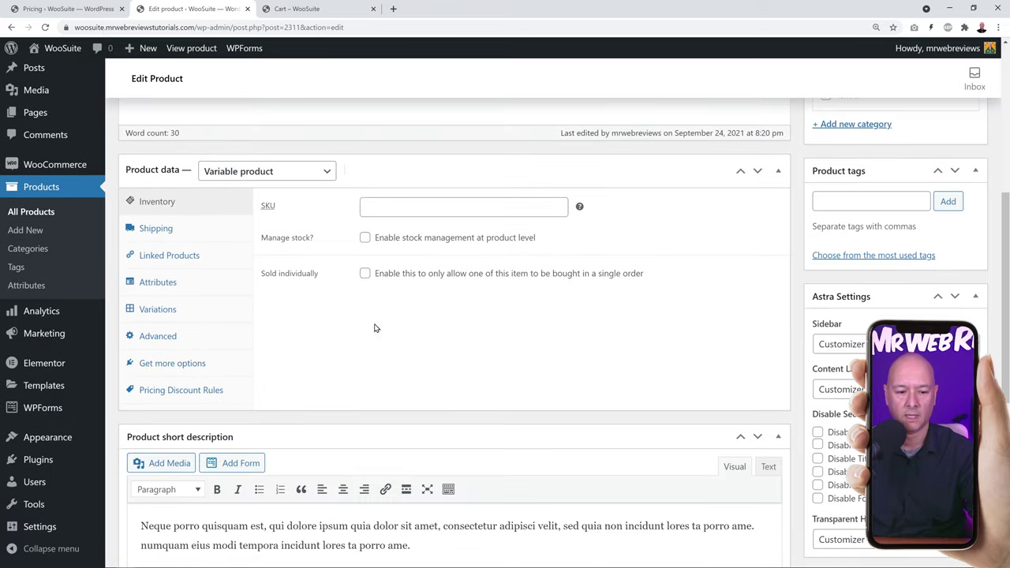
Review the T-shirt's 25 colour and size variations, then show its Pricing Discount Rules
{"action": "left_click", "coordinate": [163, 310]}
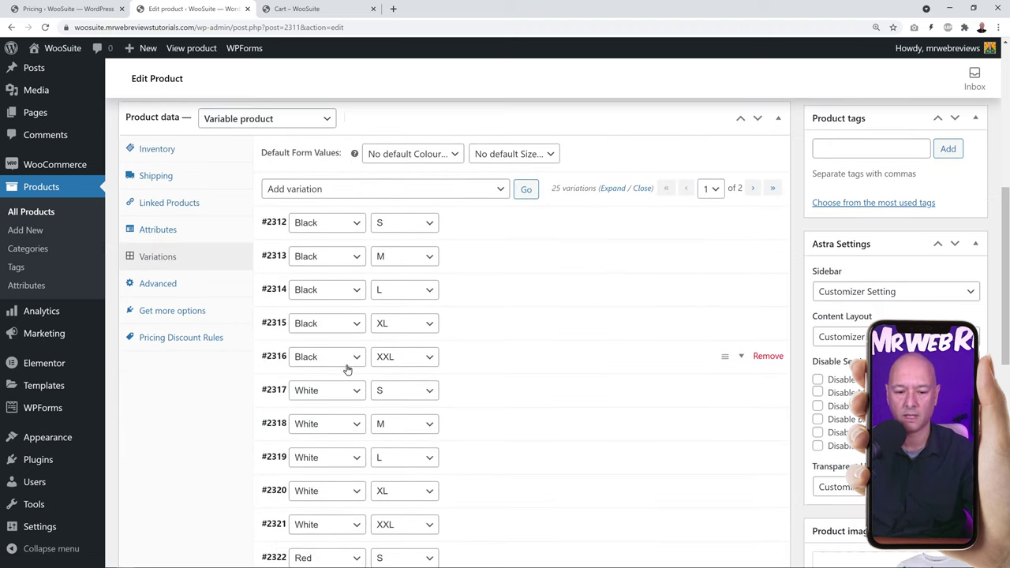
{"action": "scroll", "coordinate": [347, 363], "scroll_direction": "down", "scroll_amount": 3}
{"action": "scroll", "coordinate": [323, 457], "scroll_direction": "down", "scroll_amount": 2}
{"action": "scroll", "coordinate": [554, 327], "scroll_direction": "up", "scroll_amount": 3}
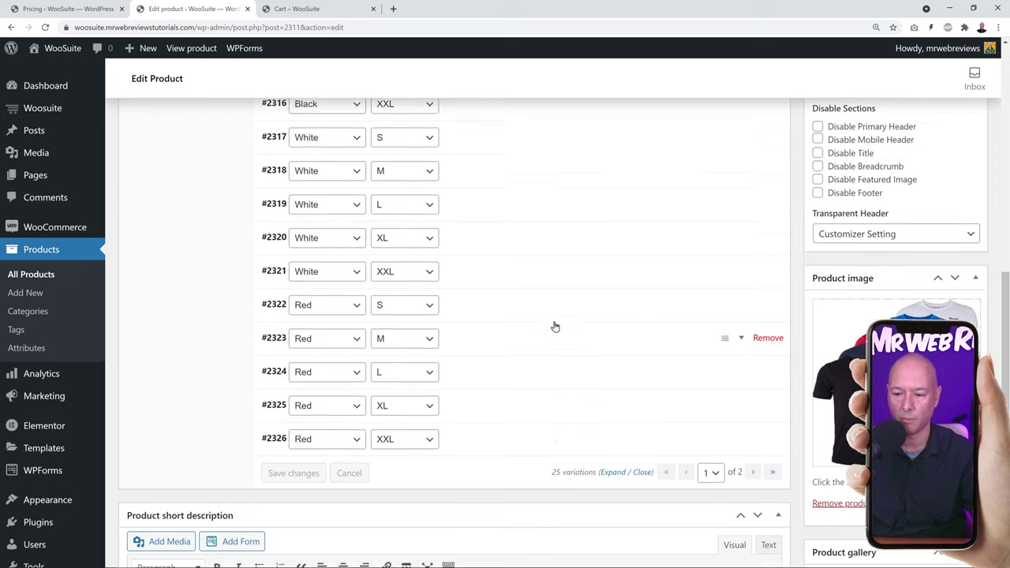
{"action": "scroll", "coordinate": [553, 330], "scroll_direction": "up", "scroll_amount": 1}
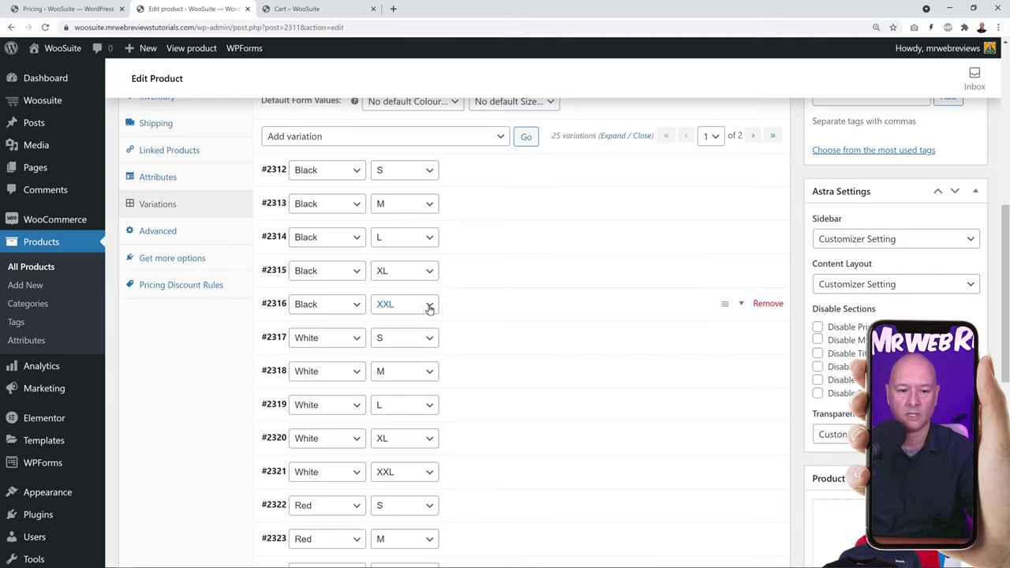
{"action": "left_click", "coordinate": [207, 284]}
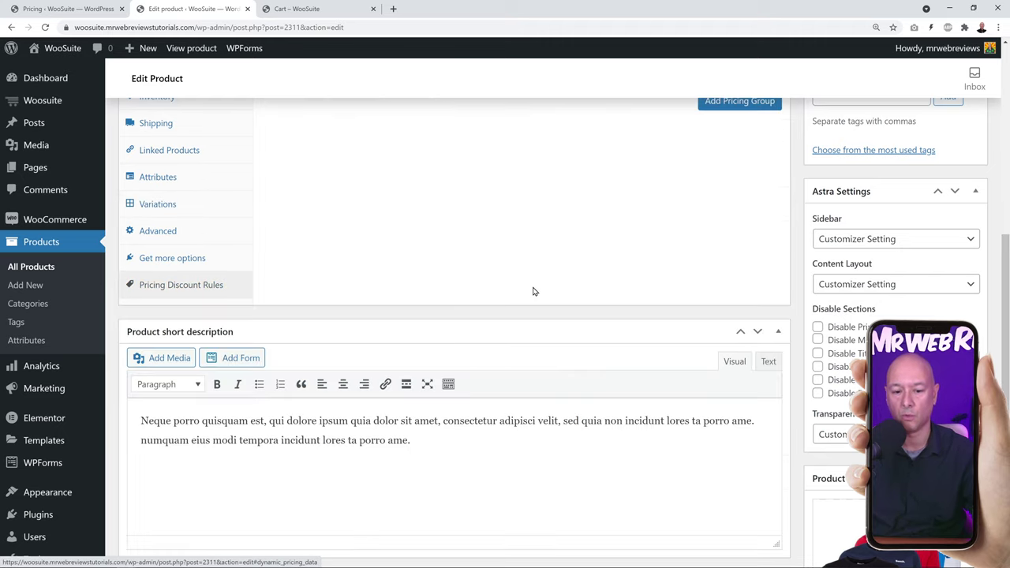
Add a pricing group using Variation Quantity, applied to Specific Variations
{"action": "scroll", "coordinate": [561, 298], "scroll_direction": "up", "scroll_amount": 2}
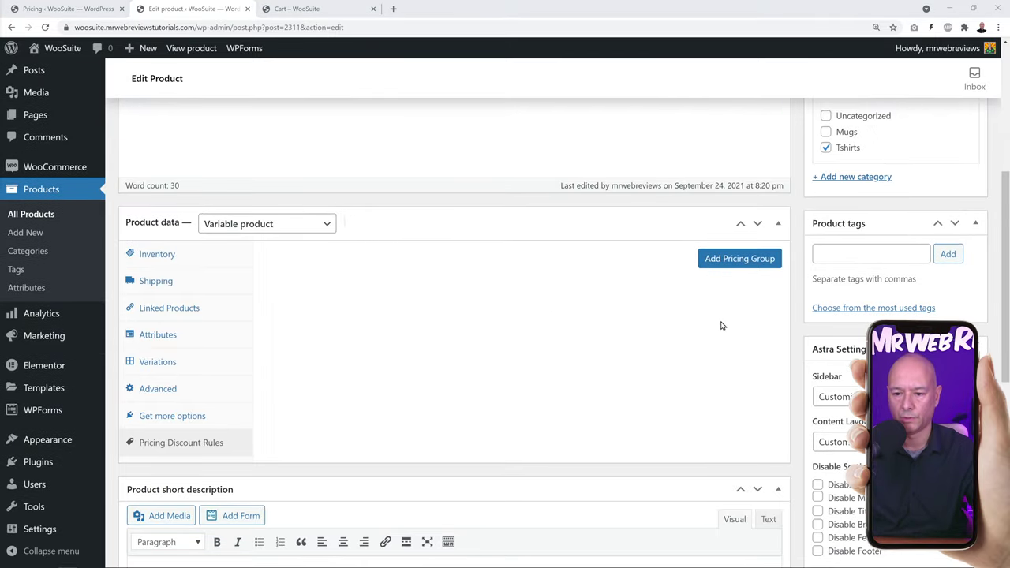
{"action": "left_click", "coordinate": [741, 268]}
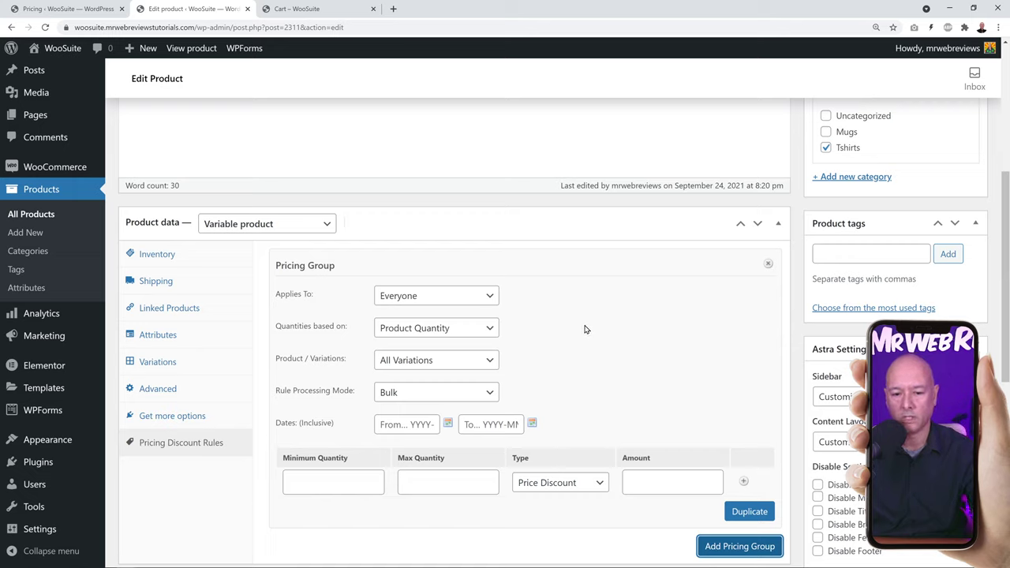
{"action": "left_click", "coordinate": [490, 330]}
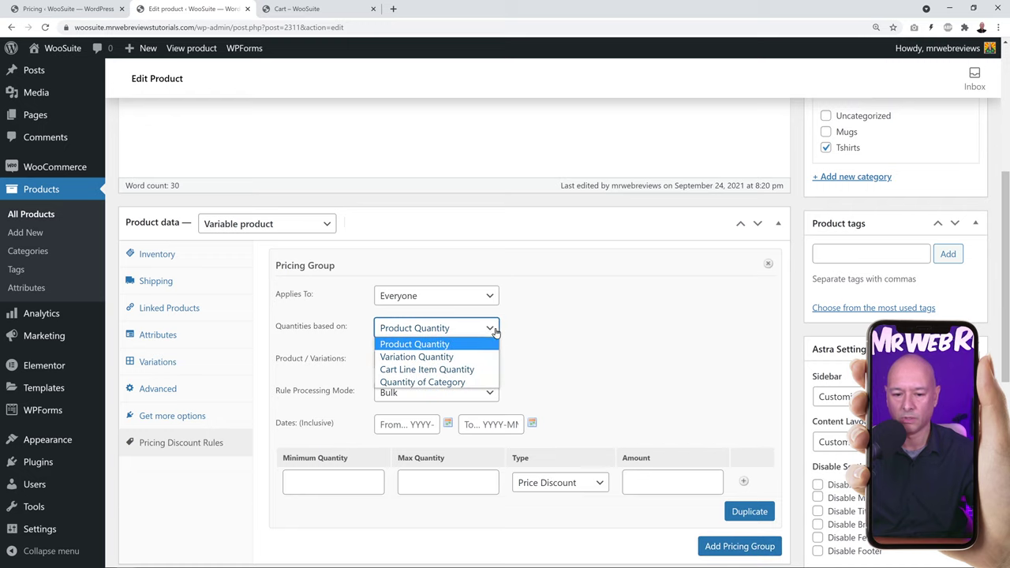
{"action": "left_click", "coordinate": [470, 361]}
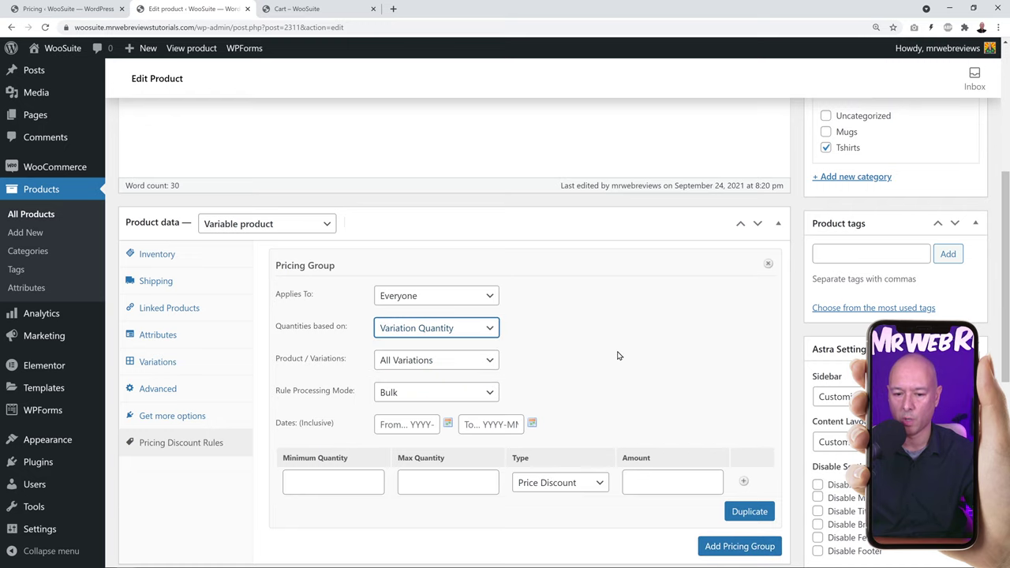
{"action": "scroll", "coordinate": [654, 334], "scroll_direction": "down", "scroll_amount": 2}
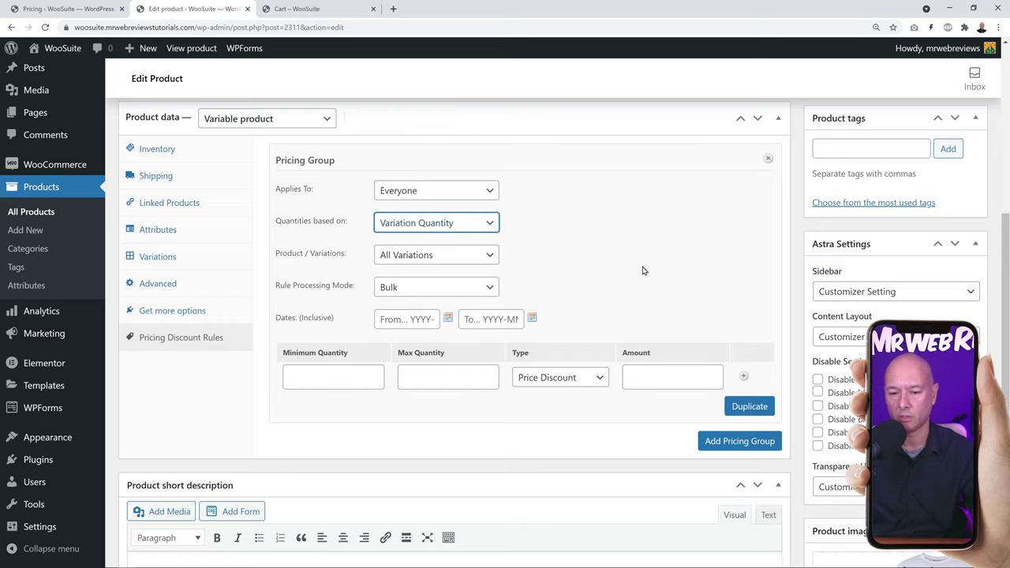
{"action": "left_click", "coordinate": [491, 257]}
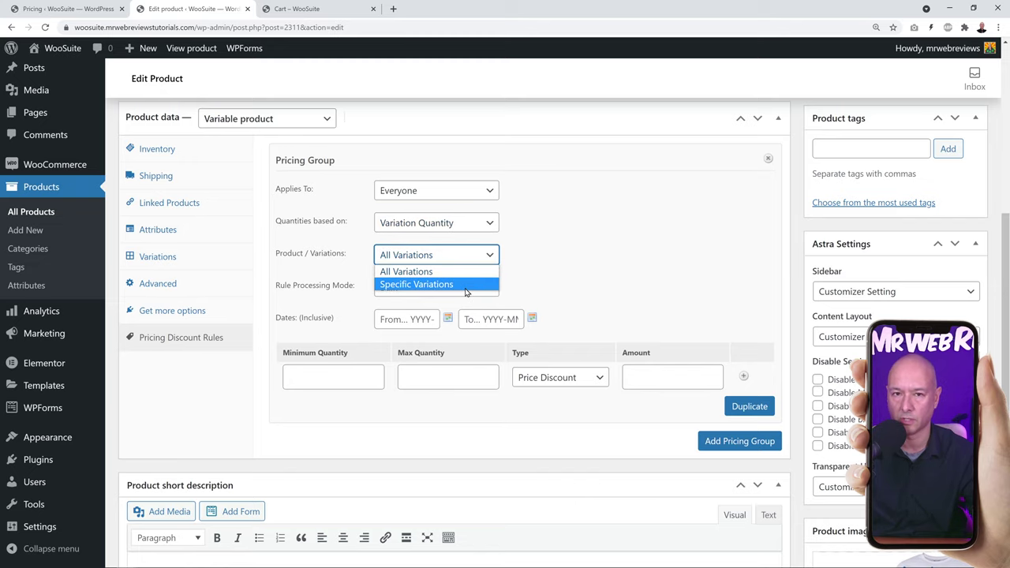
{"action": "left_click", "coordinate": [465, 285]}
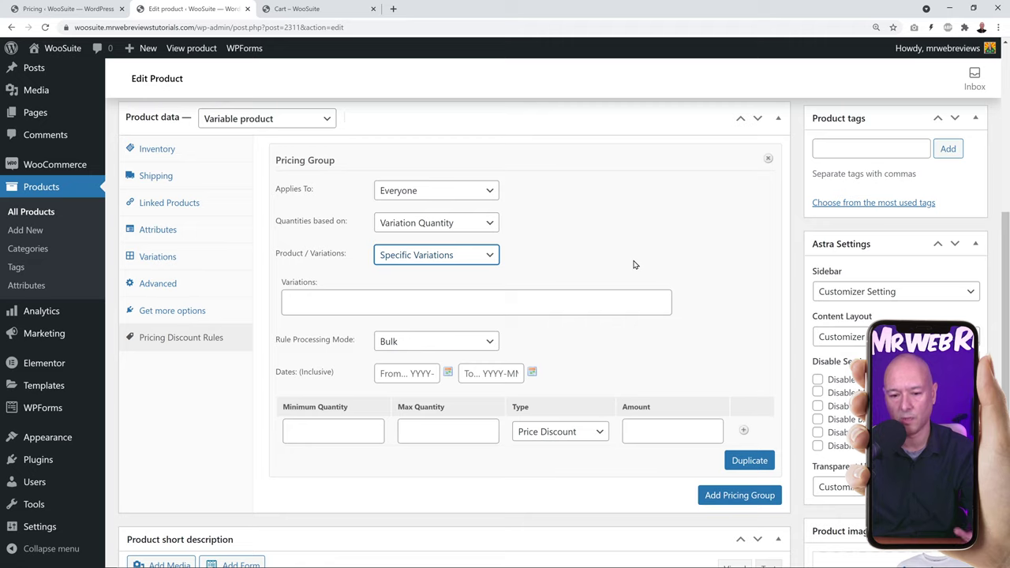
Add the Black S, M, L, XL and XXL variations (#2312–#2316) to the pricing group
{"action": "left_click", "coordinate": [433, 300]}
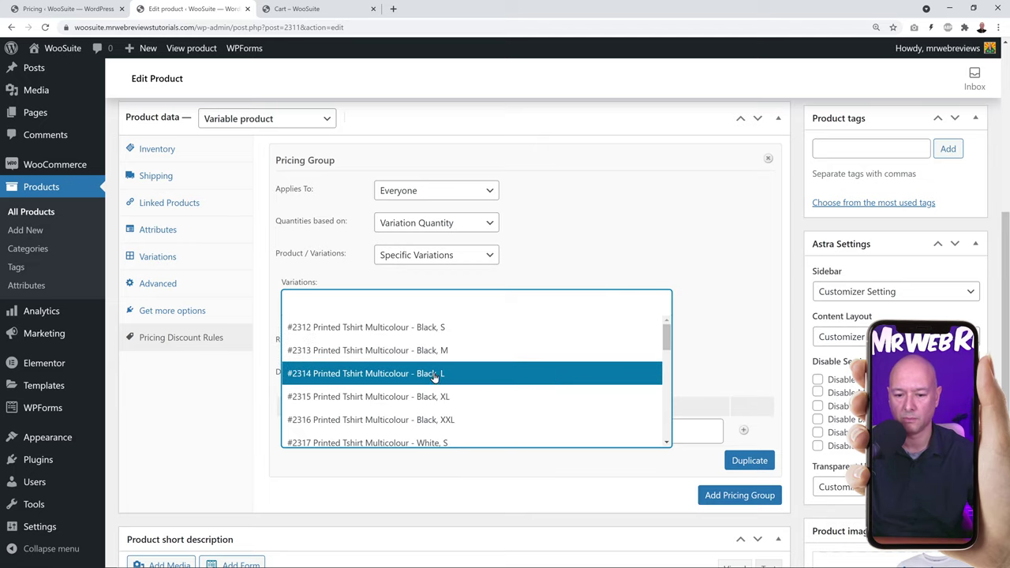
{"action": "scroll", "coordinate": [552, 379], "scroll_direction": "down", "scroll_amount": 3}
{"action": "scroll", "coordinate": [552, 347], "scroll_direction": "down", "scroll_amount": 10}
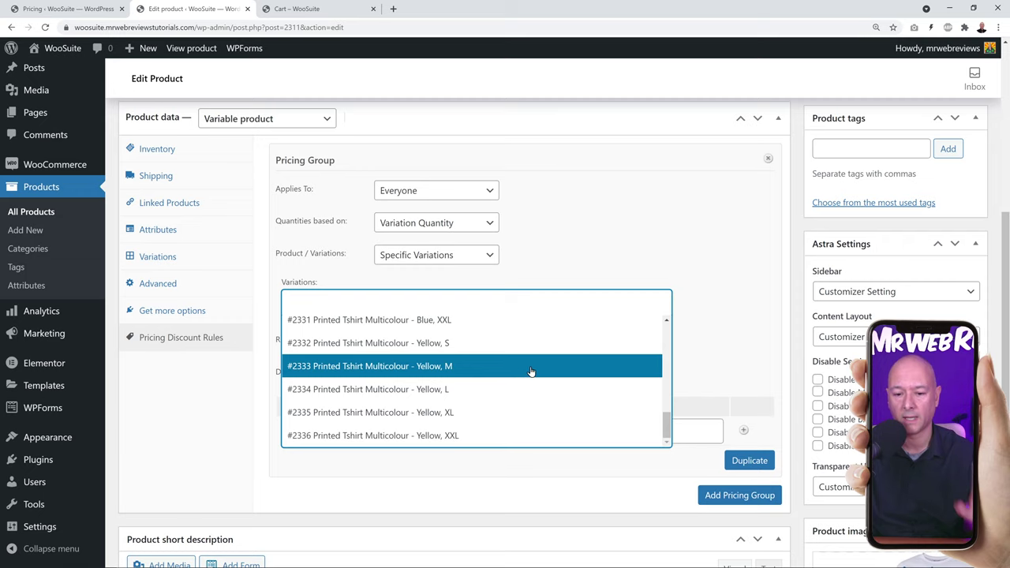
{"action": "scroll", "coordinate": [527, 369], "scroll_direction": "up", "scroll_amount": 10}
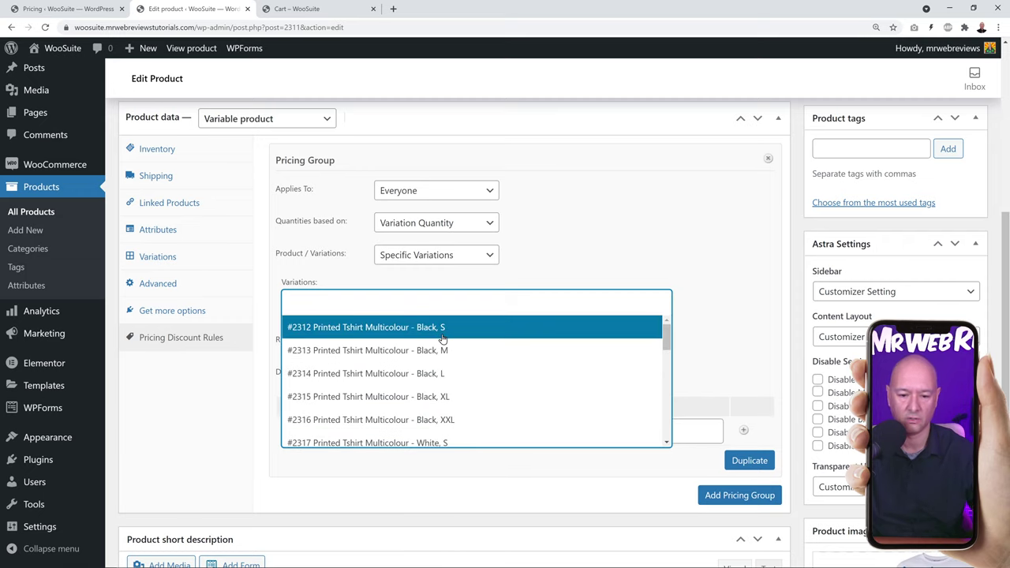
{"action": "left_click", "coordinate": [444, 328]}
{"action": "left_click", "coordinate": [498, 304]}
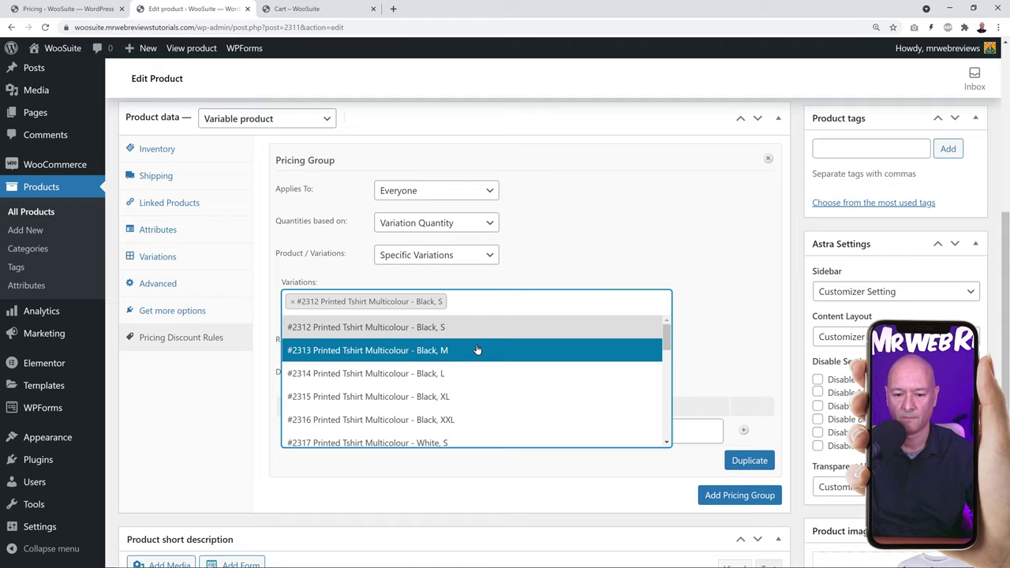
{"action": "left_click", "coordinate": [478, 349]}
{"action": "left_click", "coordinate": [512, 318]}
{"action": "left_click", "coordinate": [457, 392]}
{"action": "left_click", "coordinate": [482, 326]}
{"action": "left_click", "coordinate": [485, 416]}
{"action": "left_click", "coordinate": [497, 344]}
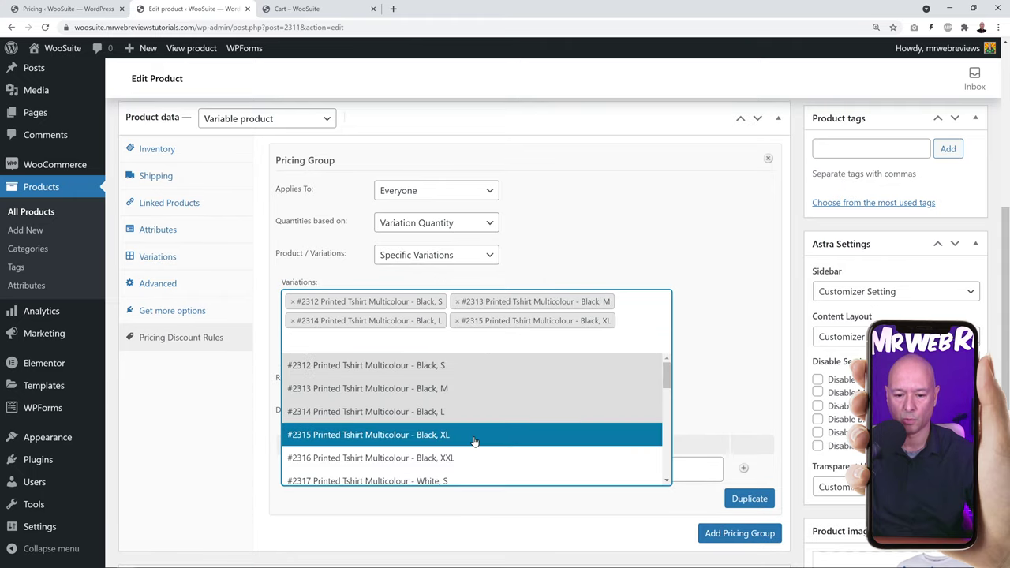
{"action": "left_click", "coordinate": [473, 455]}
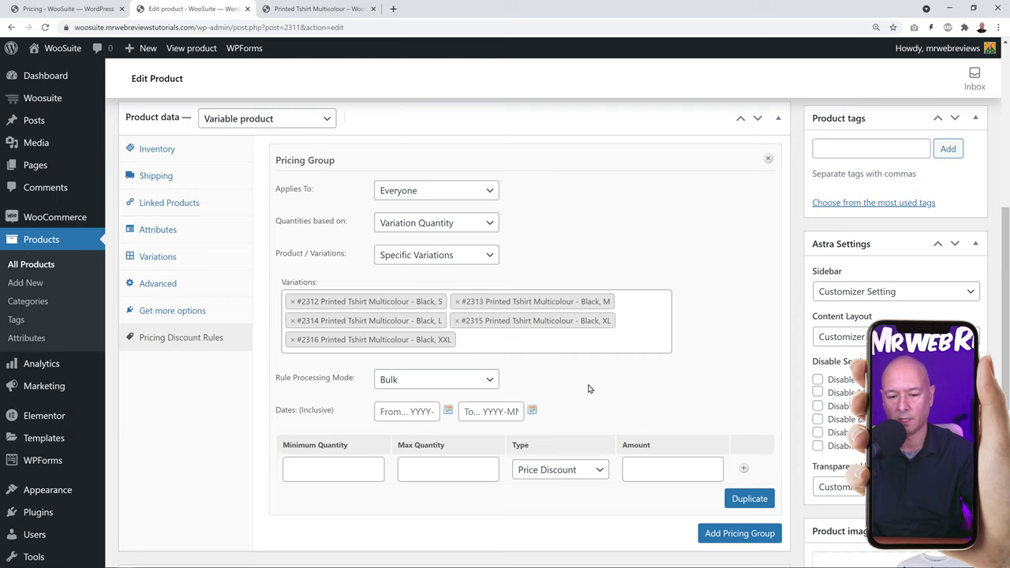
Keep the Rule Processing Mode on Bulk after checking the T-shirt's storefront page
{"action": "left_click", "coordinate": [486, 382]}
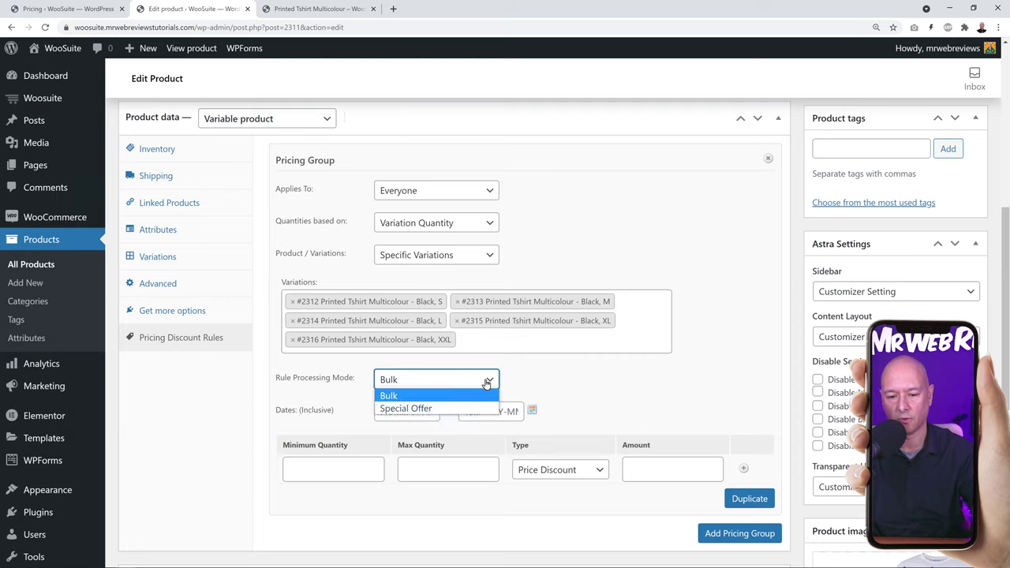
{"action": "left_click", "coordinate": [486, 382]}
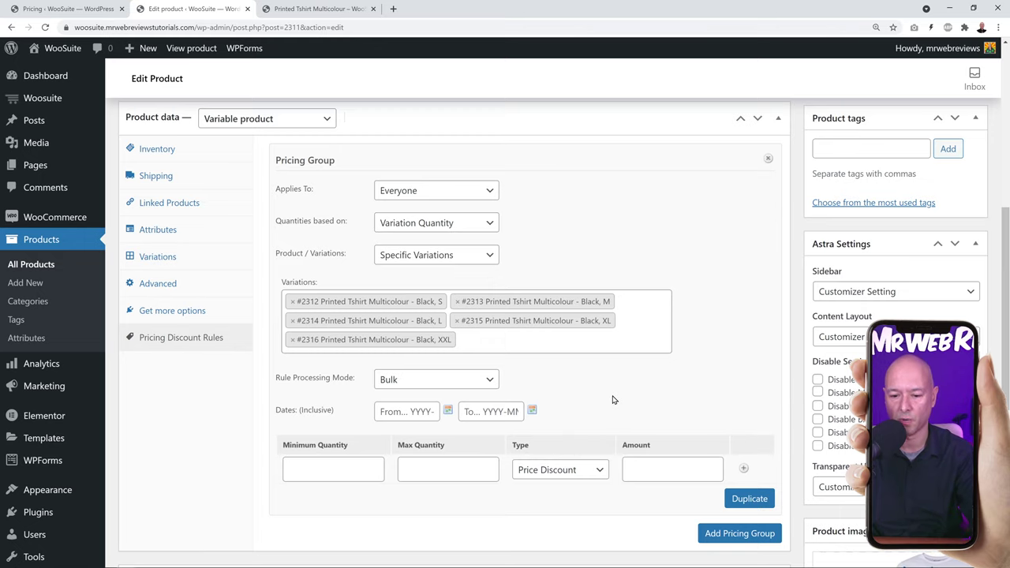
{"action": "left_click", "coordinate": [282, 7]}
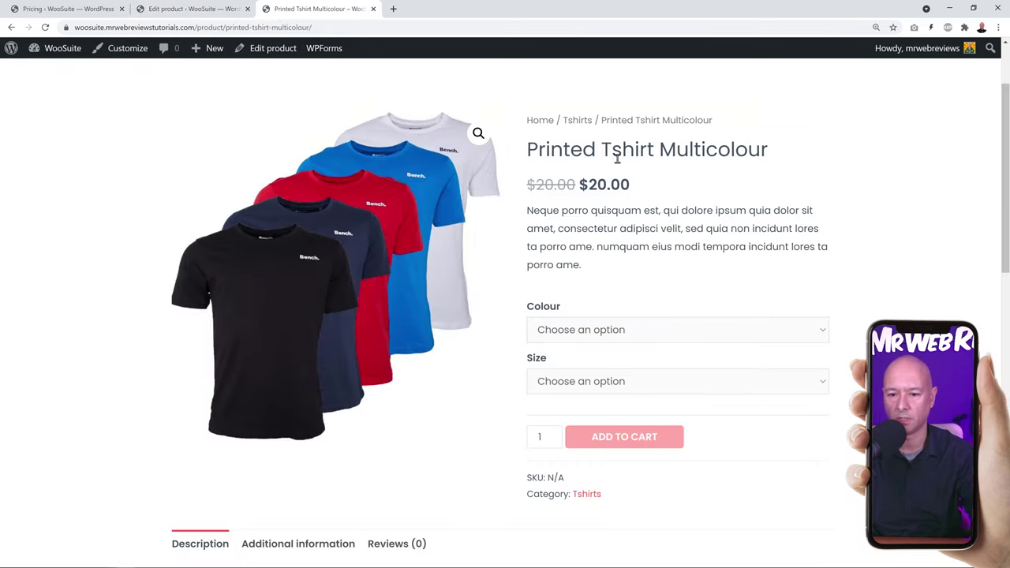
{"action": "left_click", "coordinate": [236, 9]}
Set the tier to minimum quantity 5, no maximum, at a Fixed Price of 11.95
{"action": "left_click", "coordinate": [337, 470]}
{"action": "type", "text": "5"}
{"action": "left_click", "coordinate": [411, 474]}
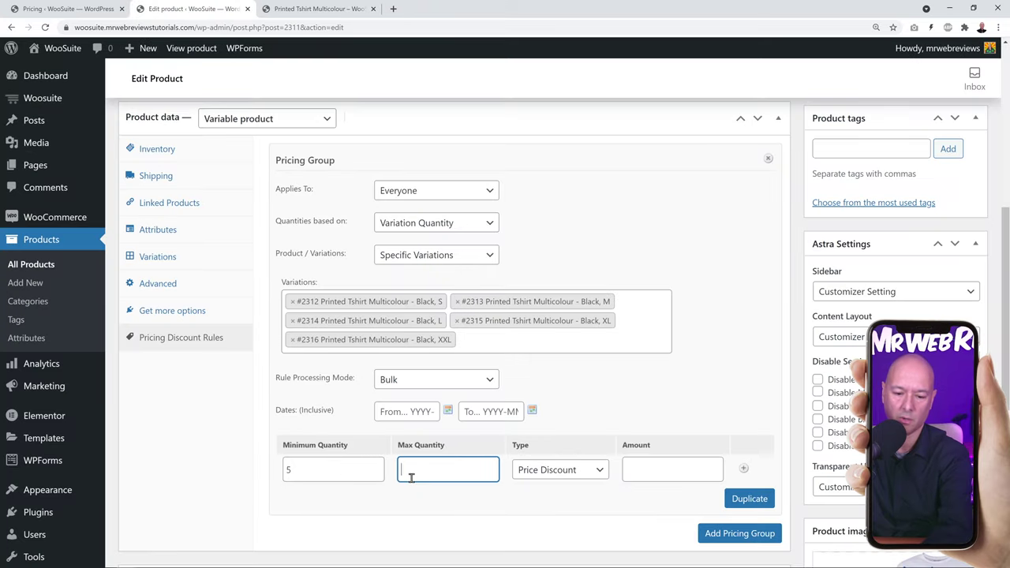
{"action": "left_click", "coordinate": [581, 421]}
{"action": "left_click", "coordinate": [585, 470]}
{"action": "left_click", "coordinate": [596, 511]}
{"action": "left_click", "coordinate": [645, 470]}
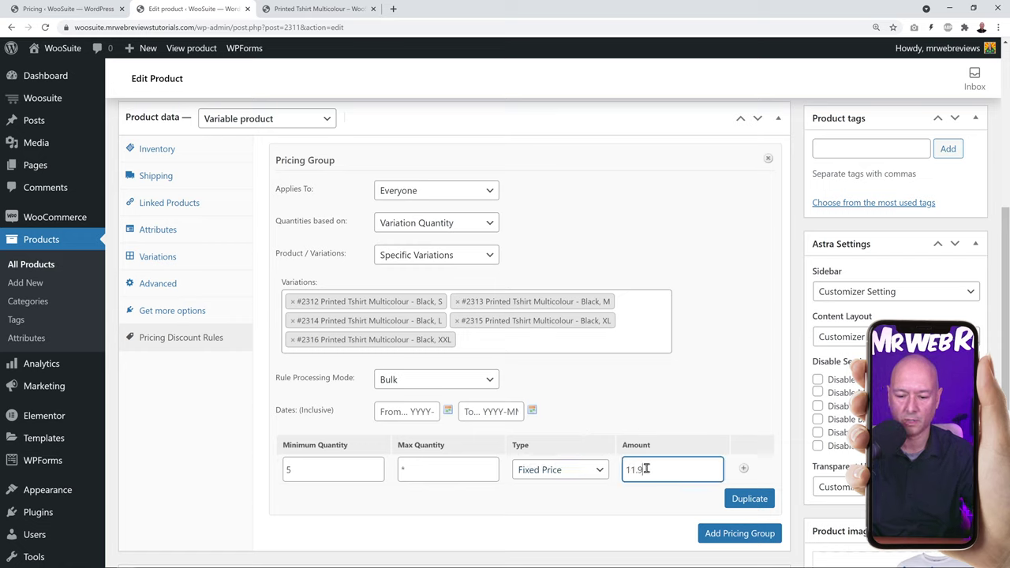
{"action": "type", "text": "11.95"}
{"action": "left_click", "coordinate": [664, 380]}
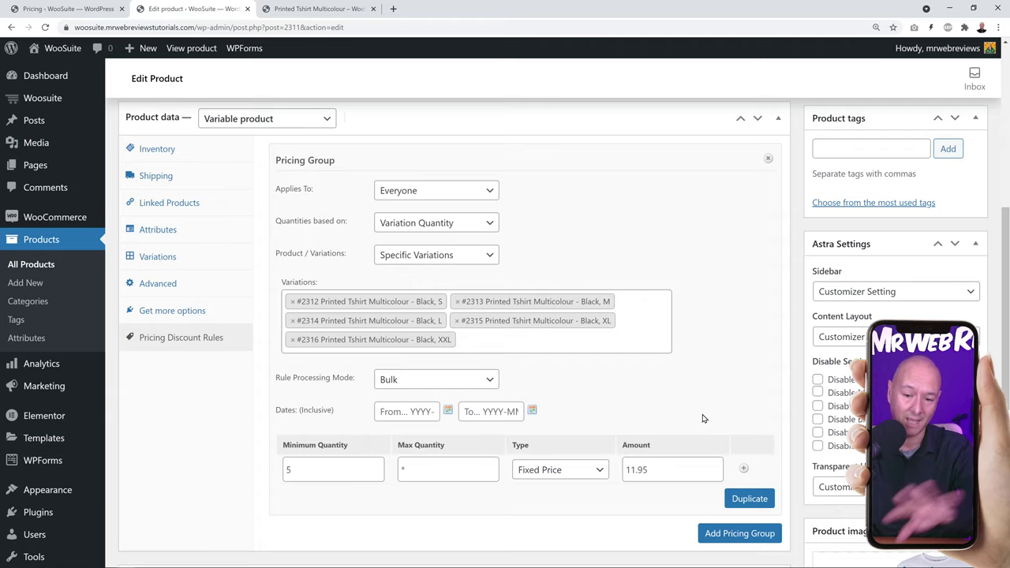
{"action": "scroll", "coordinate": [727, 393], "scroll_direction": "up", "scroll_amount": 4}
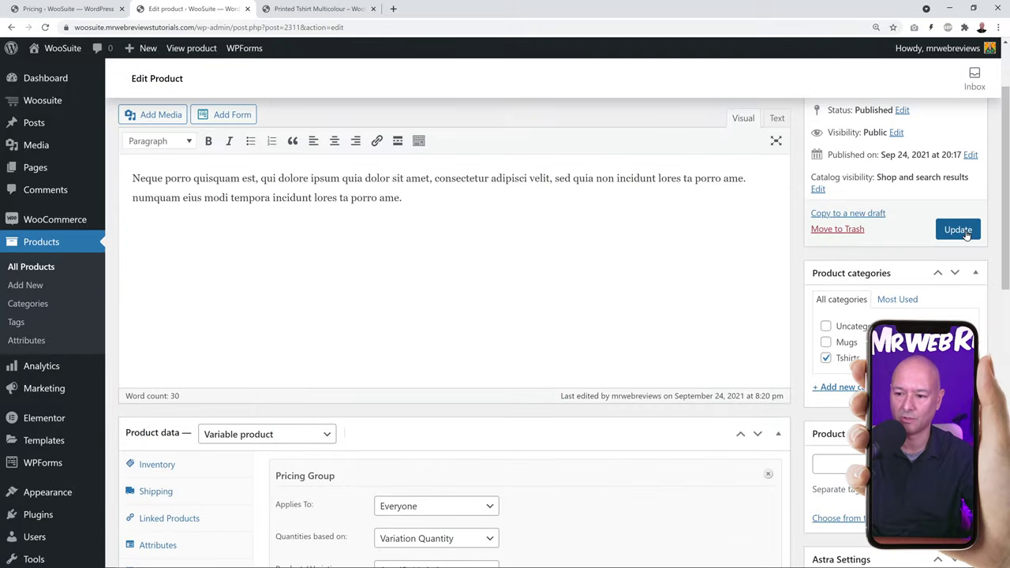
Save the product's pricing rule, then choose colour Red and size M for the Printed Tshirt Multicolour
{"action": "left_click", "coordinate": [958, 229]}
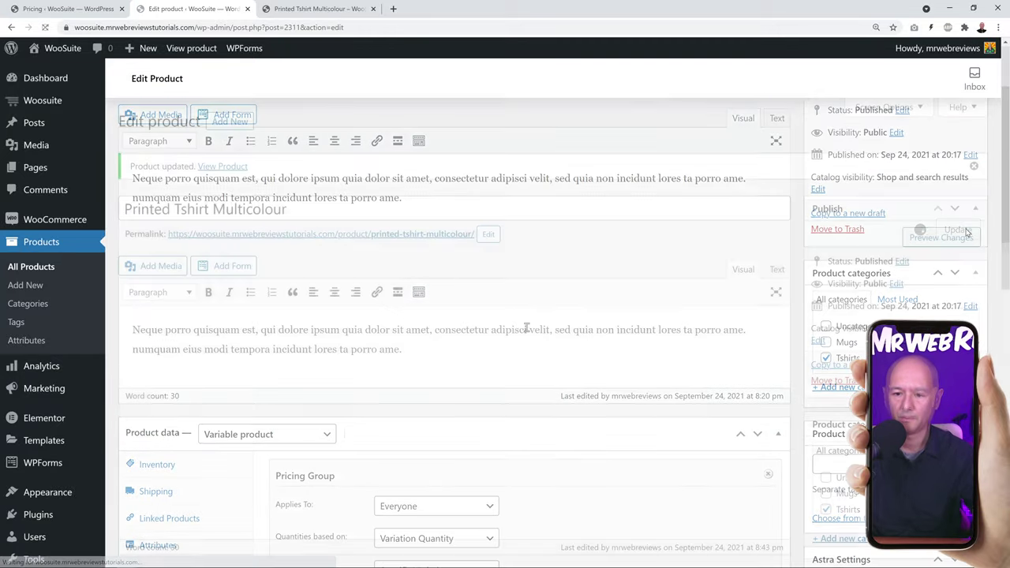
{"action": "left_click", "coordinate": [320, 9]}
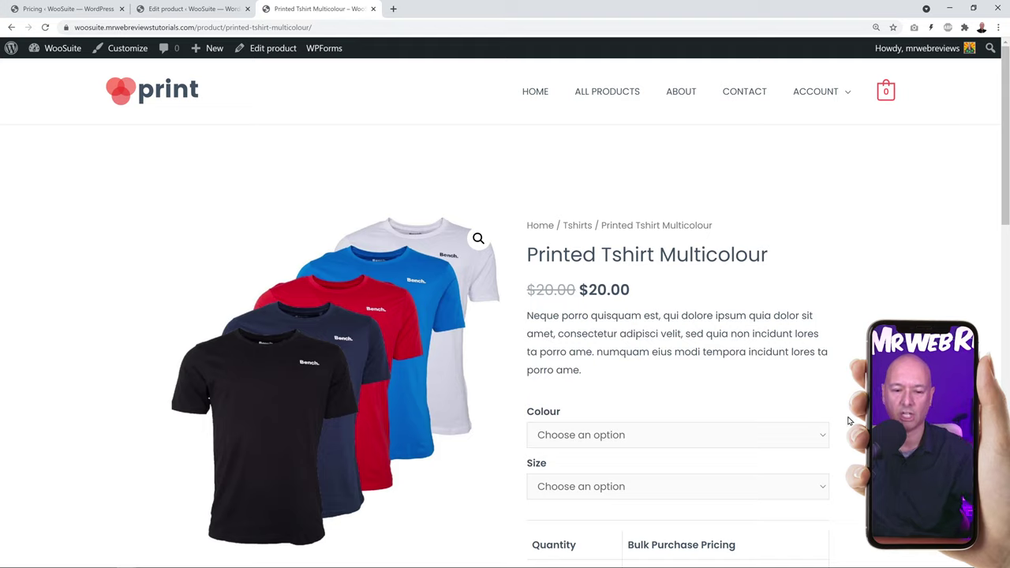
{"action": "left_click", "coordinate": [824, 439]}
{"action": "left_click", "coordinate": [584, 500]}
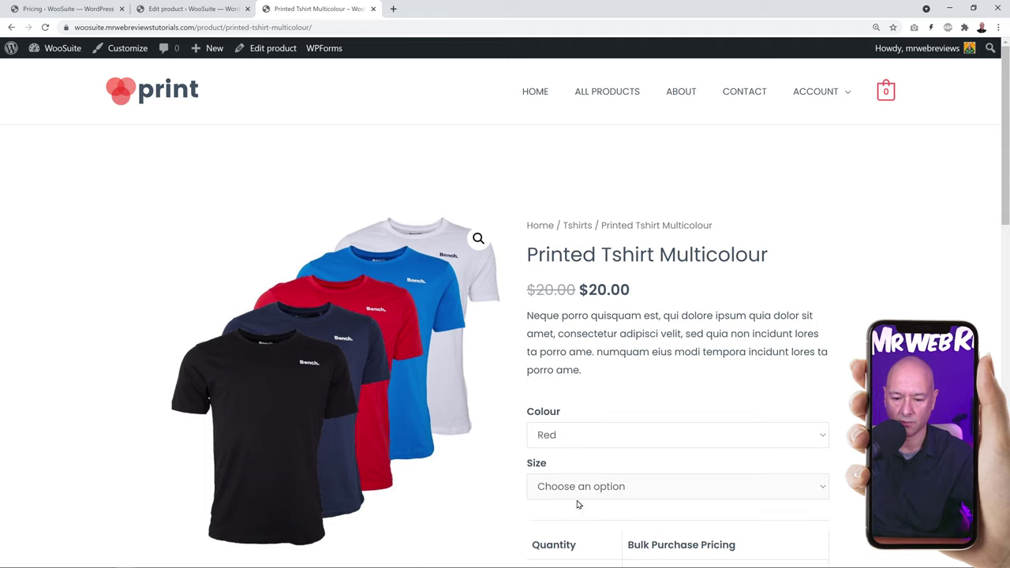
{"action": "left_click", "coordinate": [666, 489]}
{"action": "left_click", "coordinate": [557, 435]}
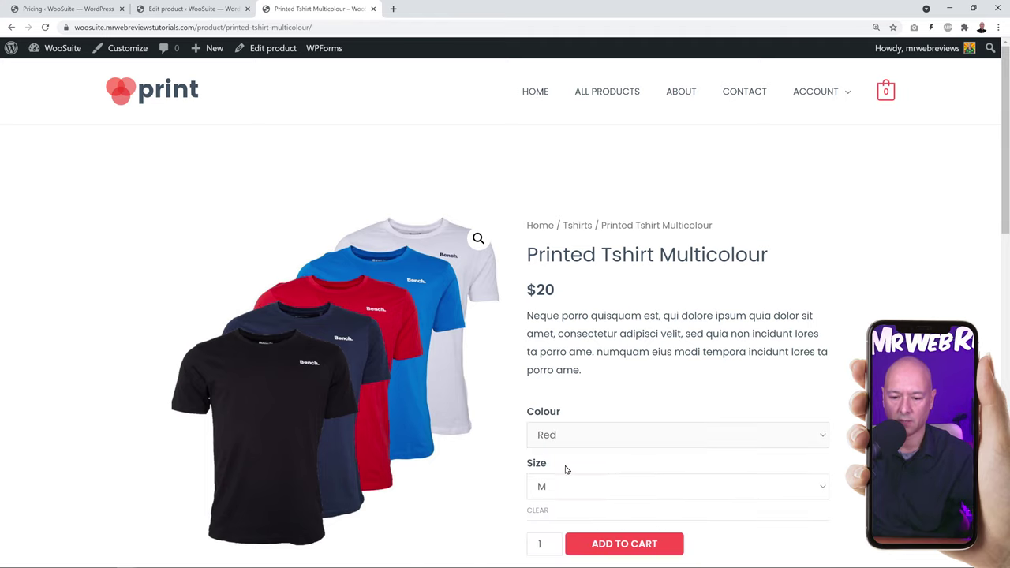
Add six Red, M shirts to the cart and view them, still $20.00 each
{"action": "scroll", "coordinate": [609, 510], "scroll_direction": "down", "scroll_amount": 1}
{"action": "scroll", "coordinate": [609, 510], "scroll_direction": "down", "scroll_amount": 1}
{"action": "double_click", "coordinate": [540, 438]}
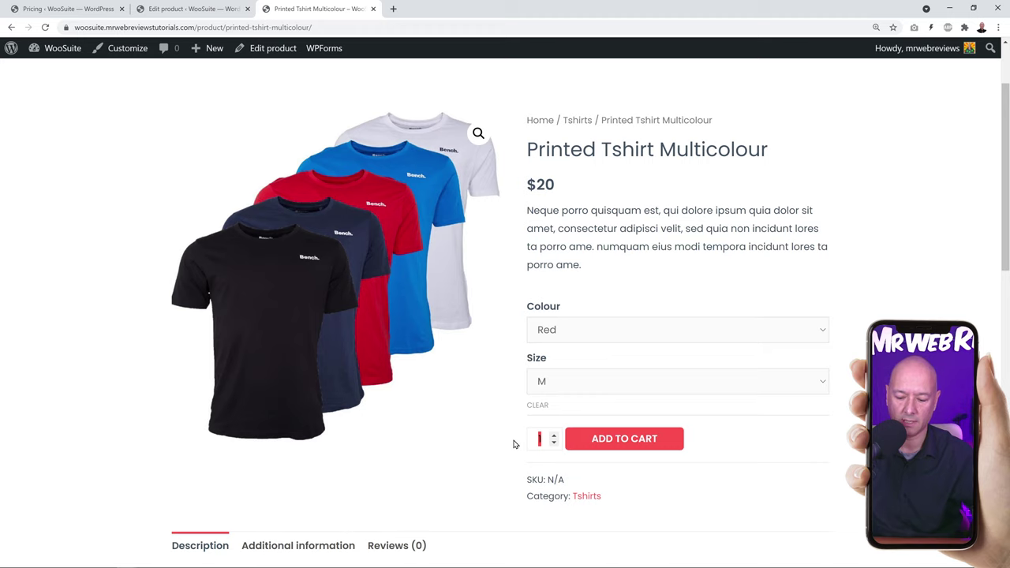
{"action": "left_click", "coordinate": [623, 439]}
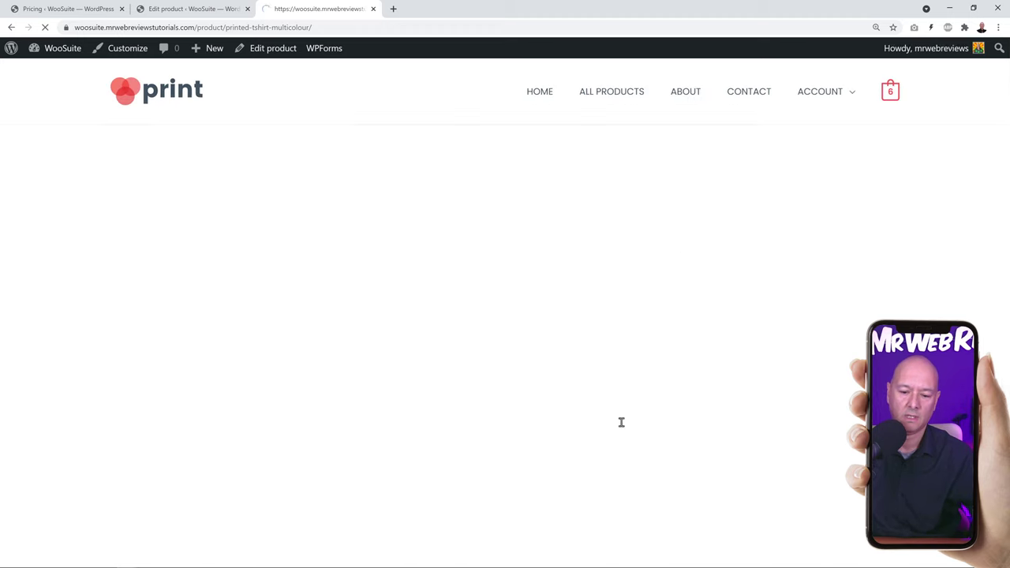
{"action": "left_click", "coordinate": [741, 252]}
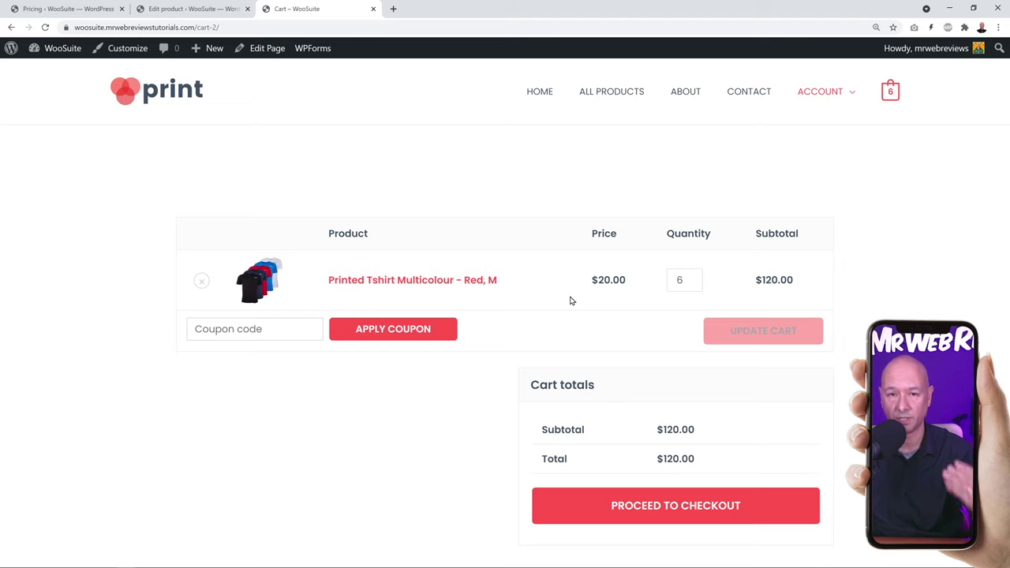
Select colour Black and size M on the T-shirt product page
{"action": "left_click", "coordinate": [368, 284]}
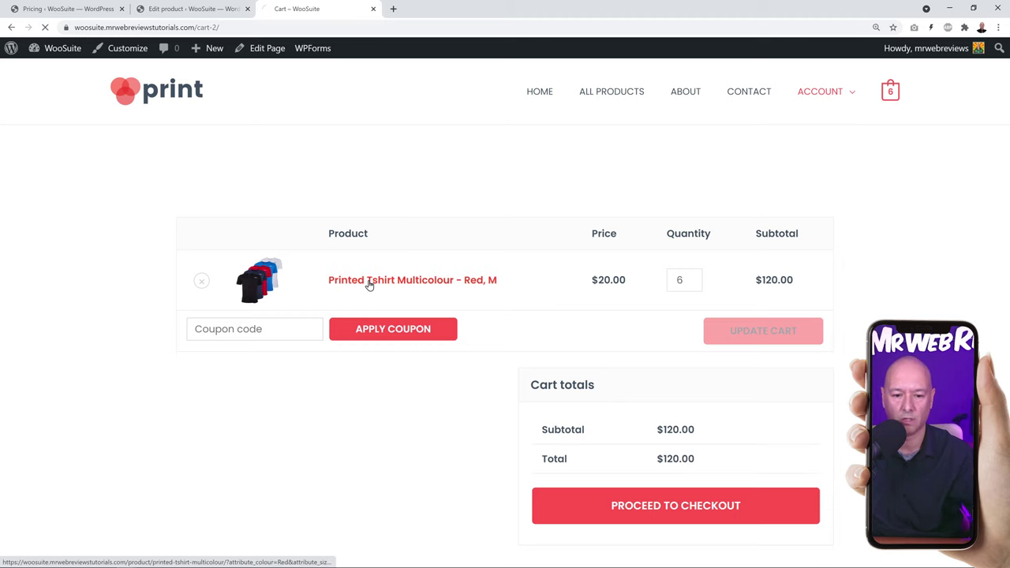
{"action": "scroll", "coordinate": [804, 349], "scroll_direction": "down", "scroll_amount": 1}
{"action": "left_click", "coordinate": [806, 390]}
{"action": "left_click", "coordinate": [638, 417]}
{"action": "left_click", "coordinate": [612, 442]}
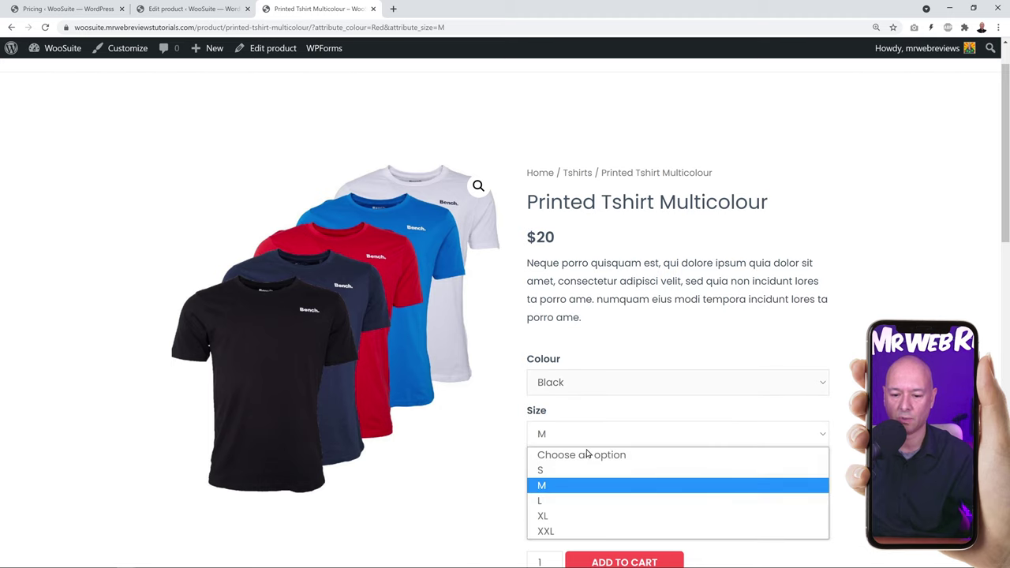
{"action": "left_click", "coordinate": [577, 485]}
Add five Black, M shirts, then reduce them to 4 in the cart for a $200.00 total
{"action": "scroll", "coordinate": [548, 513], "scroll_direction": "down", "scroll_amount": 2}
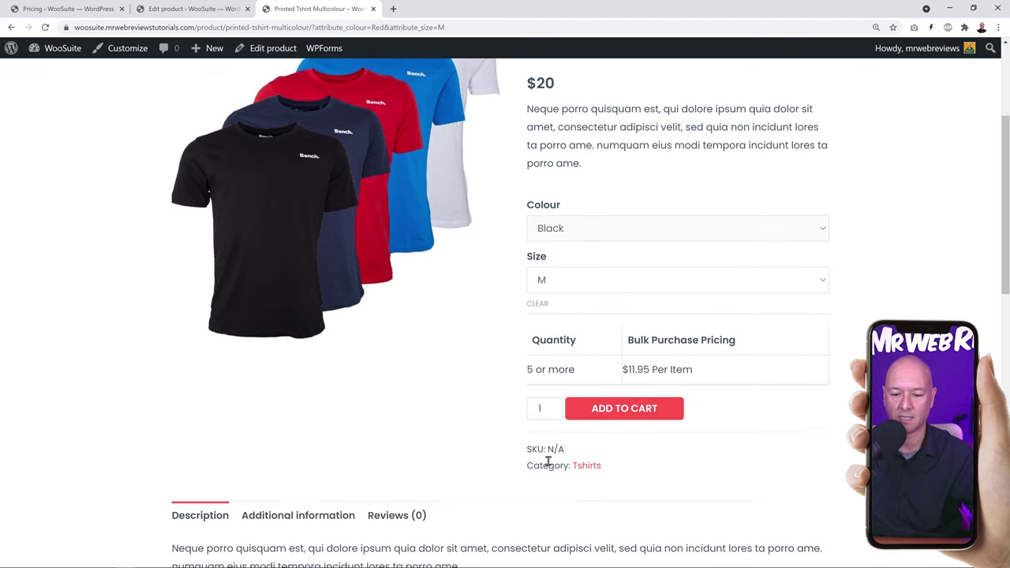
{"action": "double_click", "coordinate": [539, 404]}
{"action": "type", "text": "6"}
{"action": "key", "text": "BackSpace"}
{"action": "type", "text": "5"}
{"action": "left_click", "coordinate": [629, 412]}
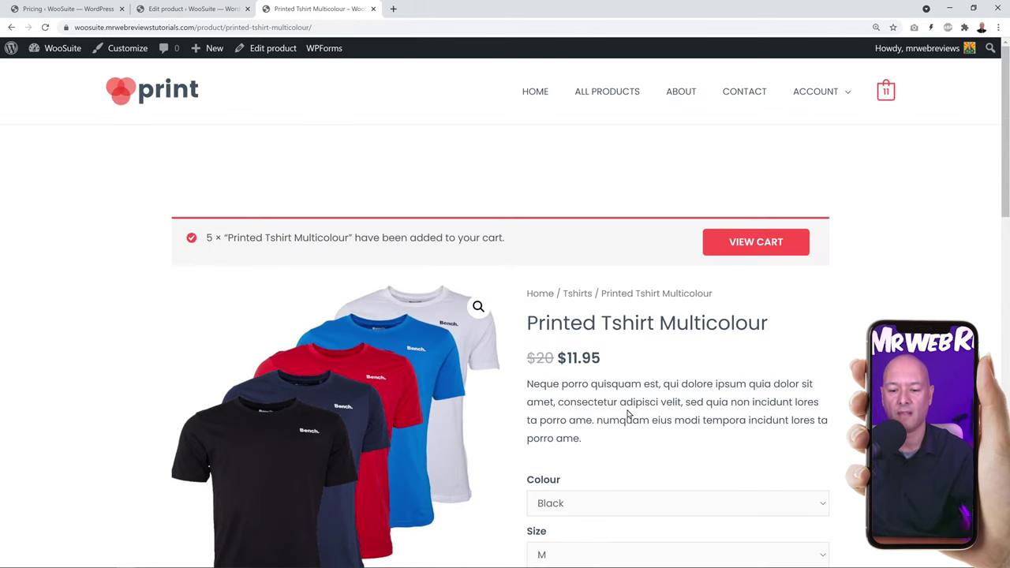
{"action": "left_click", "coordinate": [762, 249]}
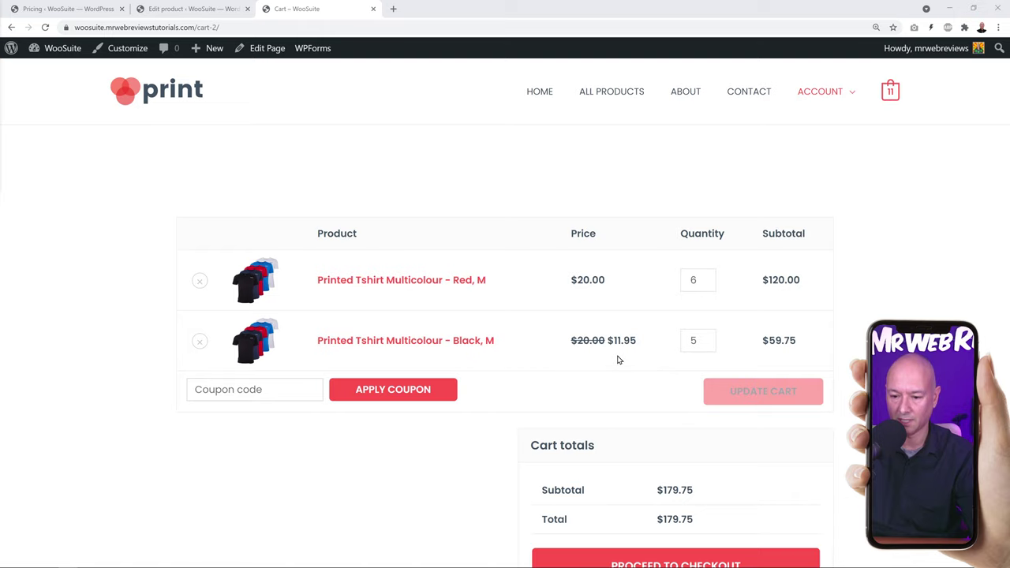
{"action": "left_click", "coordinate": [703, 343]}
{"action": "left_click", "coordinate": [753, 392]}
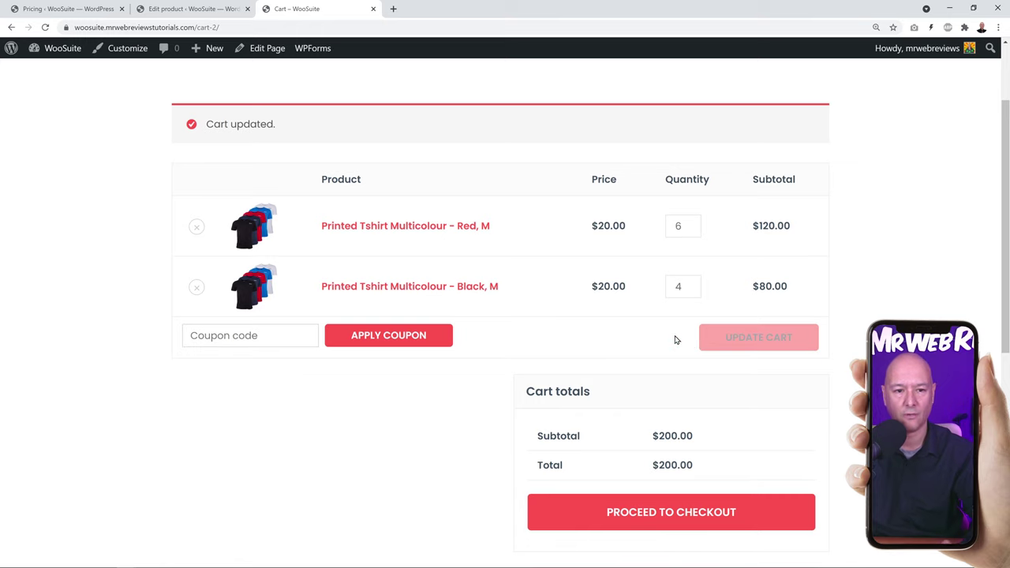
Return to the multicolour T-shirt product editor and review its Pricing Discount Rules
{"action": "left_click", "coordinate": [183, 9]}
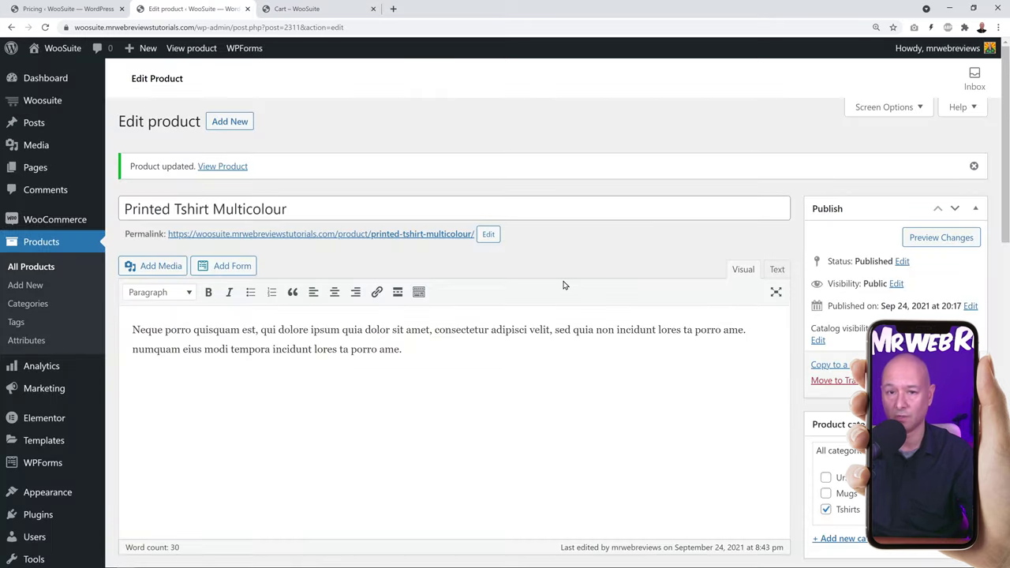
{"action": "scroll", "coordinate": [561, 281], "scroll_direction": "down", "scroll_amount": 10}
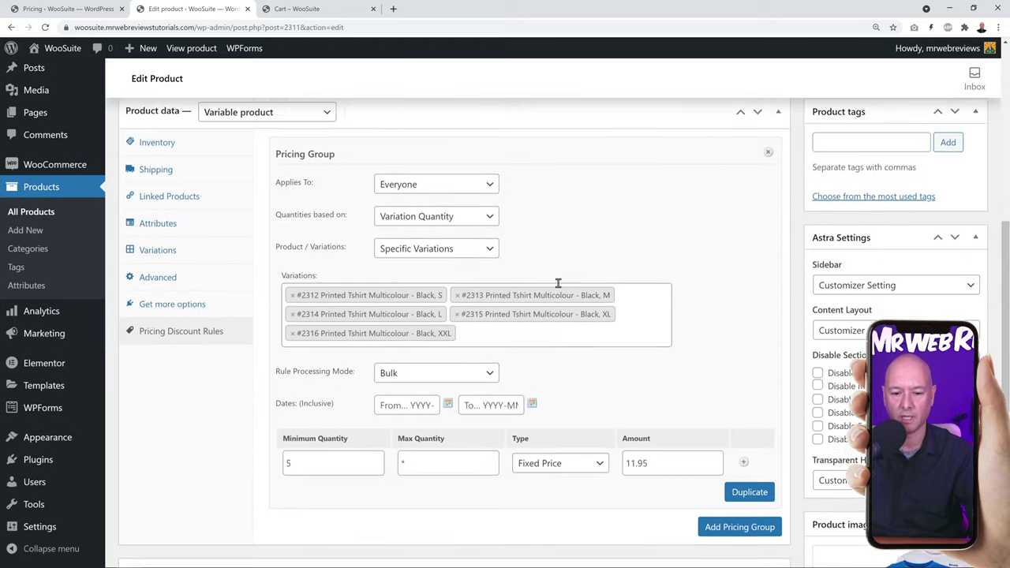
{"action": "scroll", "coordinate": [557, 282], "scroll_direction": "up", "scroll_amount": 1}
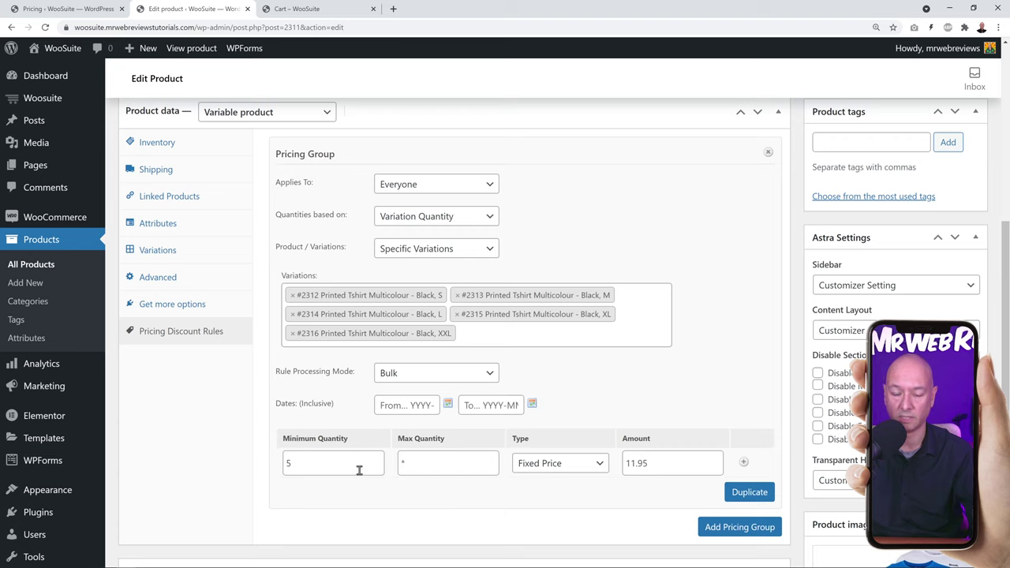
{"action": "scroll", "coordinate": [361, 469], "scroll_direction": "down", "scroll_amount": 1}
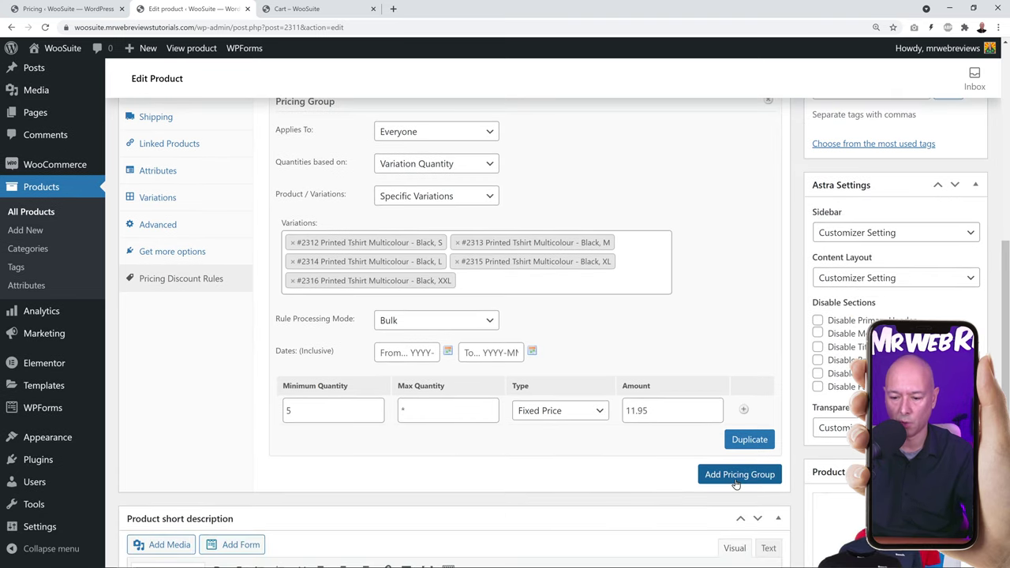
{"action": "scroll", "coordinate": [601, 471], "scroll_direction": "up", "scroll_amount": 1}
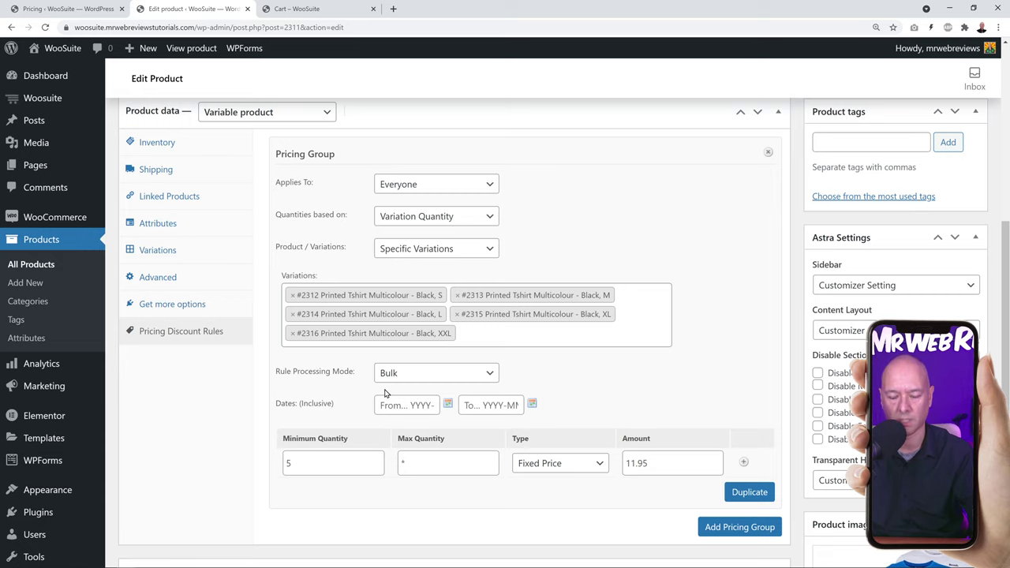
{"action": "scroll", "coordinate": [371, 403], "scroll_direction": "down", "scroll_amount": 2}
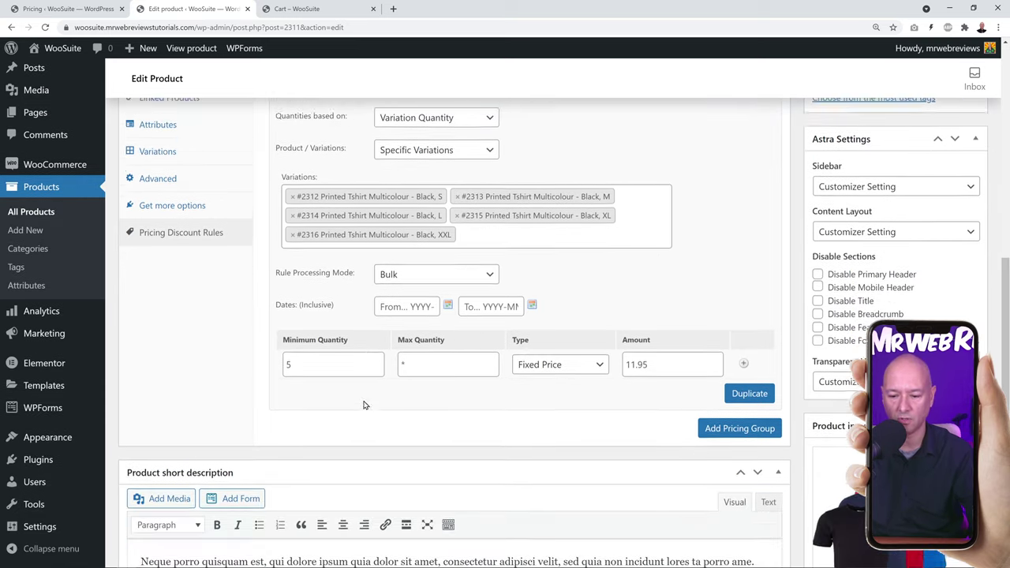
Add then remove a pricing group, copy the existing group, and close the product editor
{"action": "left_click", "coordinate": [738, 422]}
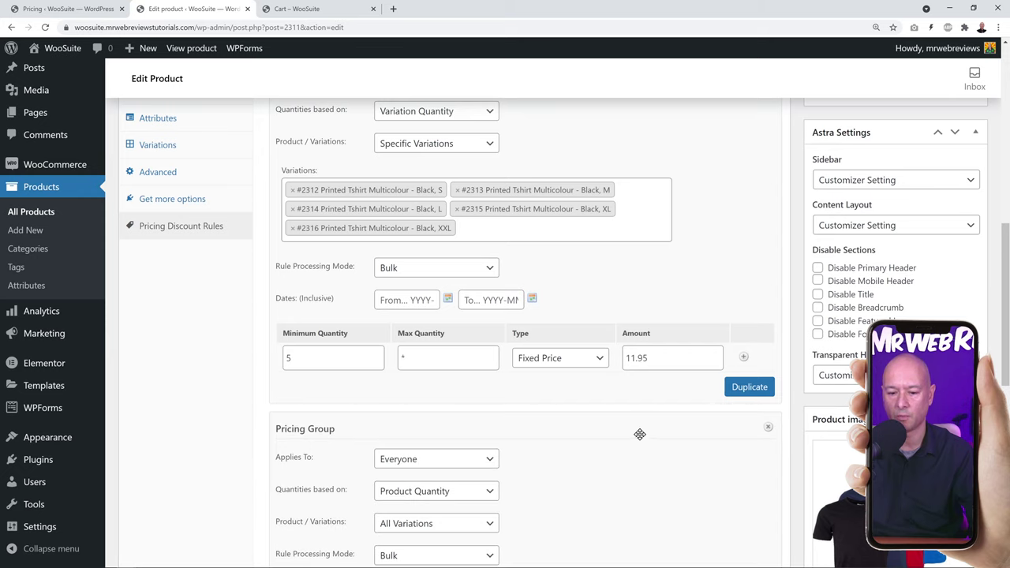
{"action": "scroll", "coordinate": [655, 436], "scroll_direction": "down", "scroll_amount": 3}
{"action": "left_click", "coordinate": [767, 274]}
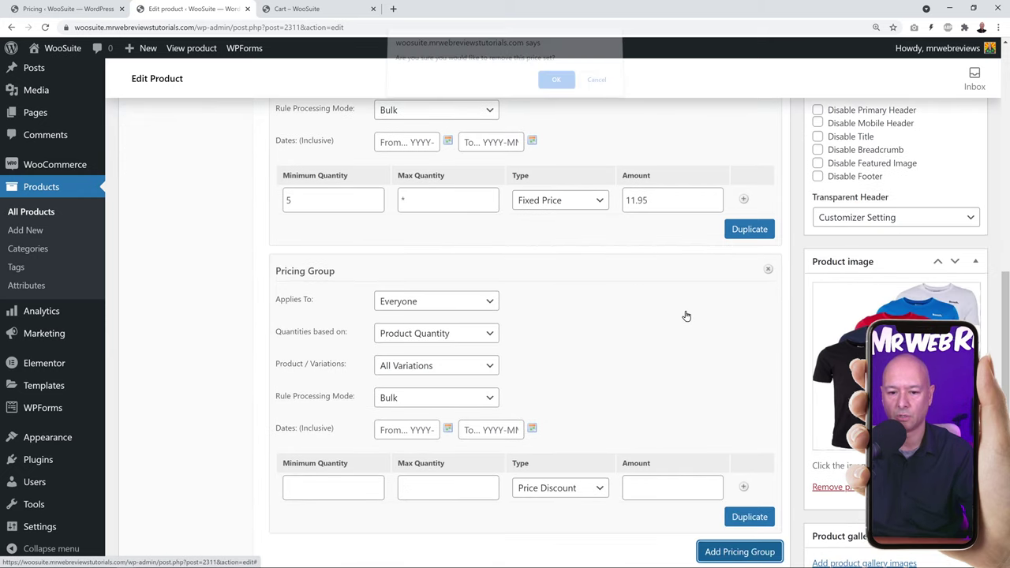
{"action": "left_click", "coordinate": [565, 85]}
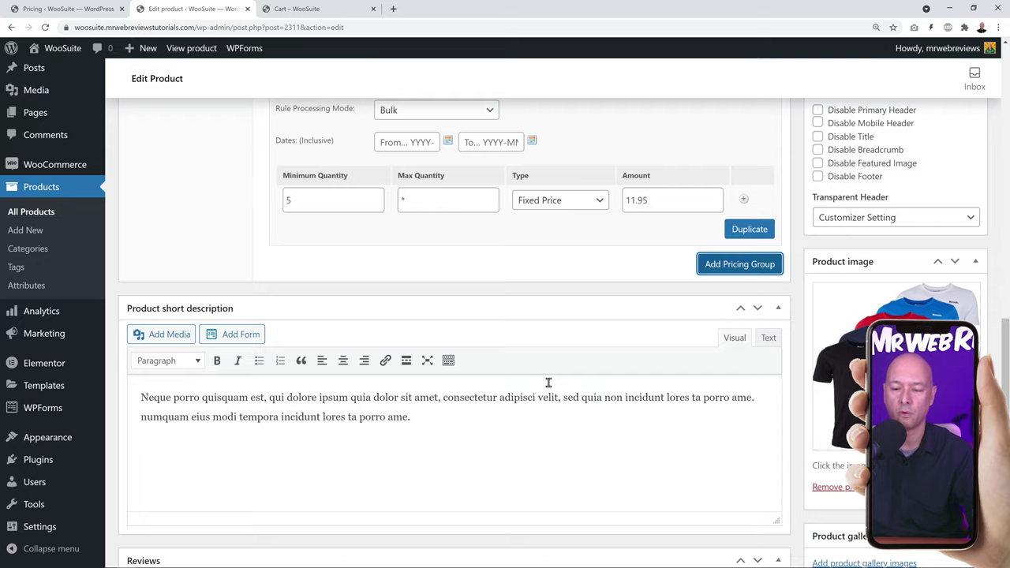
{"action": "scroll", "coordinate": [548, 383], "scroll_direction": "up", "scroll_amount": 3}
{"action": "left_click", "coordinate": [736, 443]}
{"action": "scroll", "coordinate": [708, 316], "scroll_direction": "down", "scroll_amount": 4}
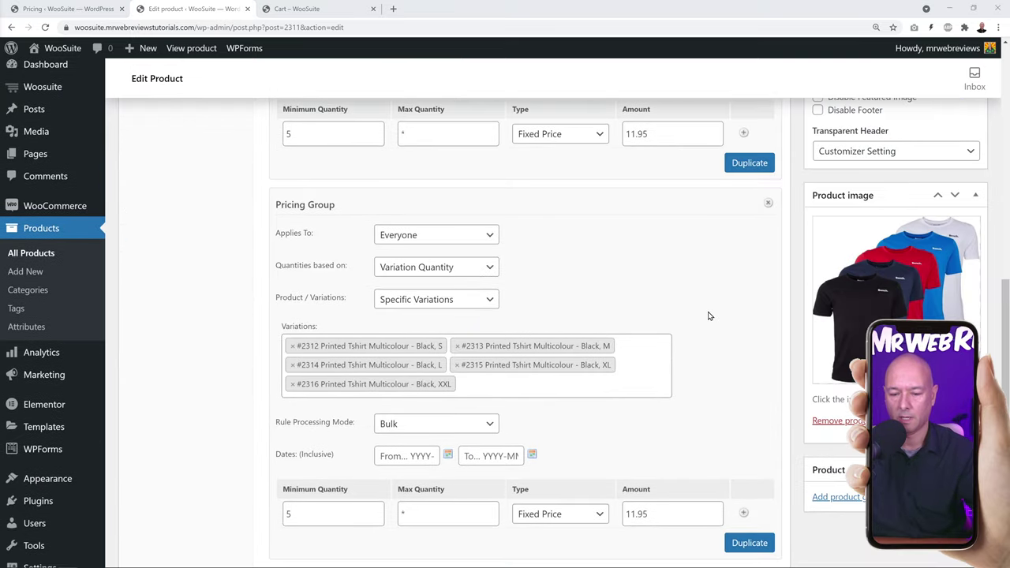
{"action": "scroll", "coordinate": [709, 317], "scroll_direction": "down", "scroll_amount": 1}
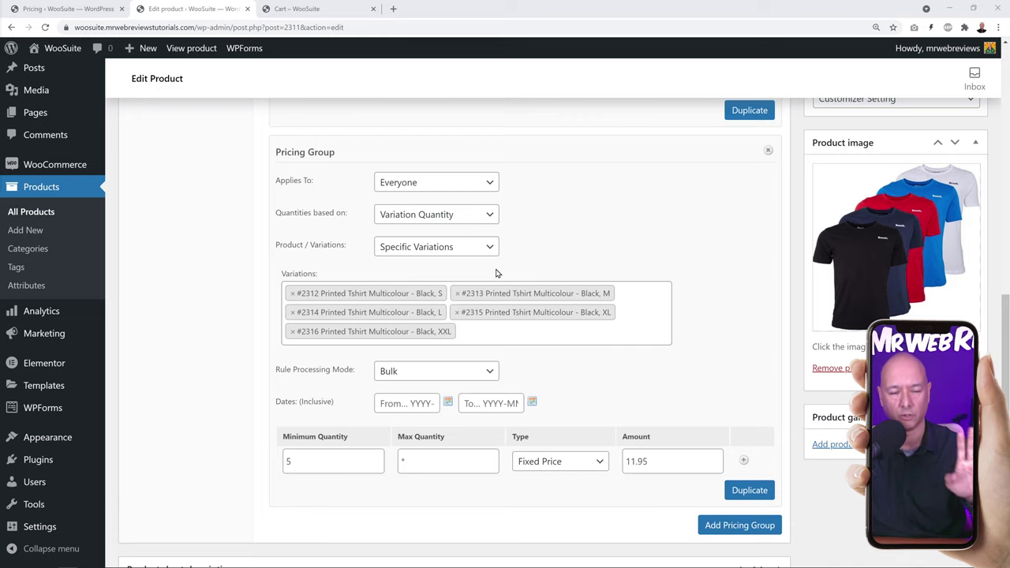
{"action": "left_click", "coordinate": [246, 9]}
{"action": "left_click", "coordinate": [82, 8]}
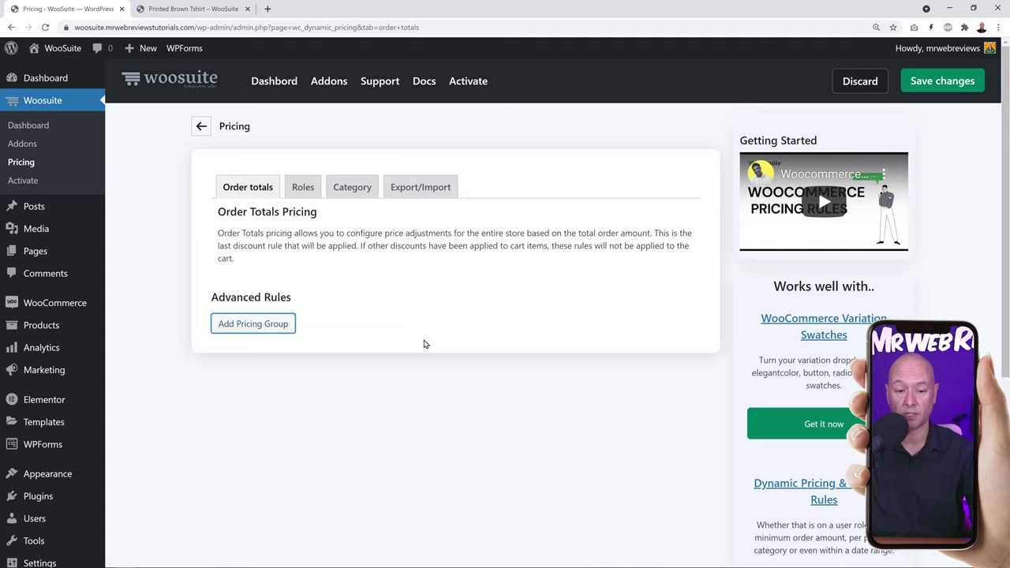
Add a pricing group with Quantities based on Cart Total and Applies To set to Everyone
{"action": "left_click", "coordinate": [261, 329]}
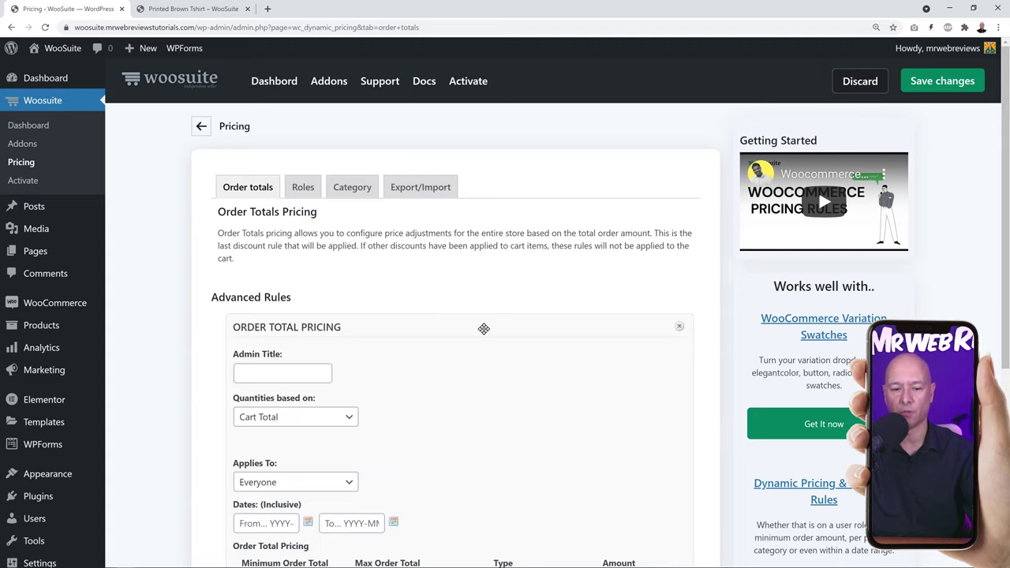
{"action": "scroll", "coordinate": [473, 328], "scroll_direction": "down", "scroll_amount": 3}
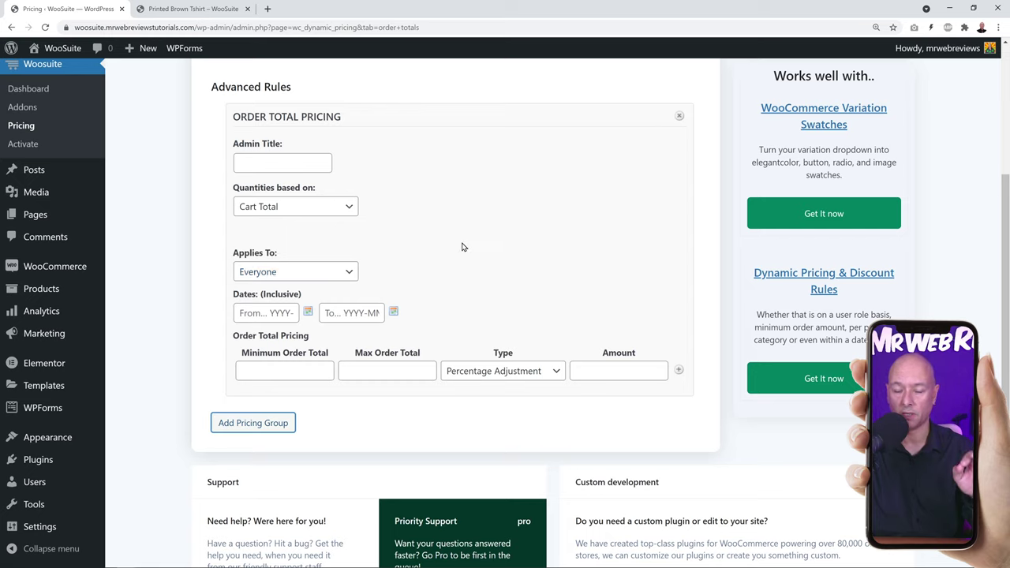
{"action": "left_click", "coordinate": [349, 207]}
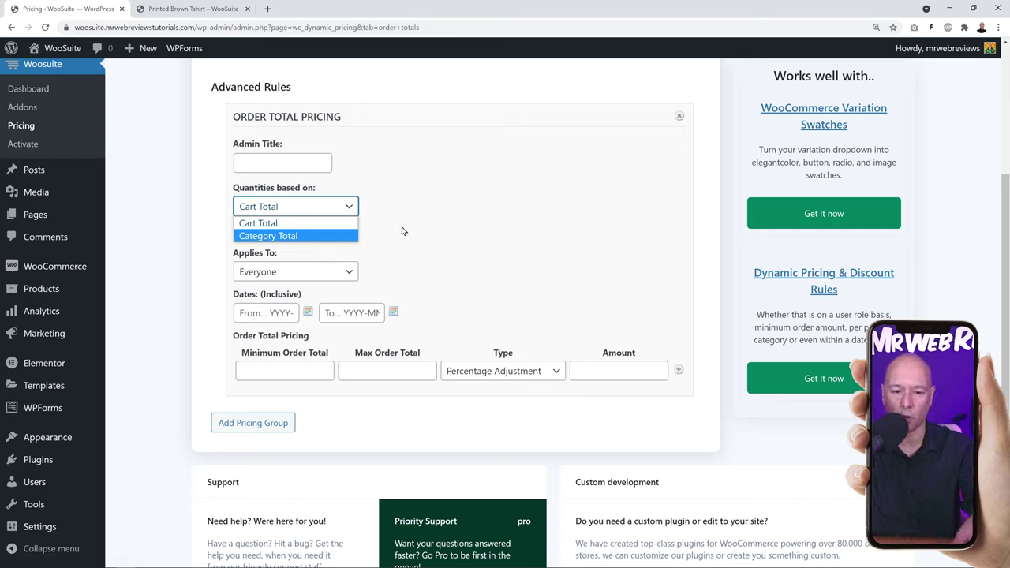
{"action": "left_click", "coordinate": [282, 226]}
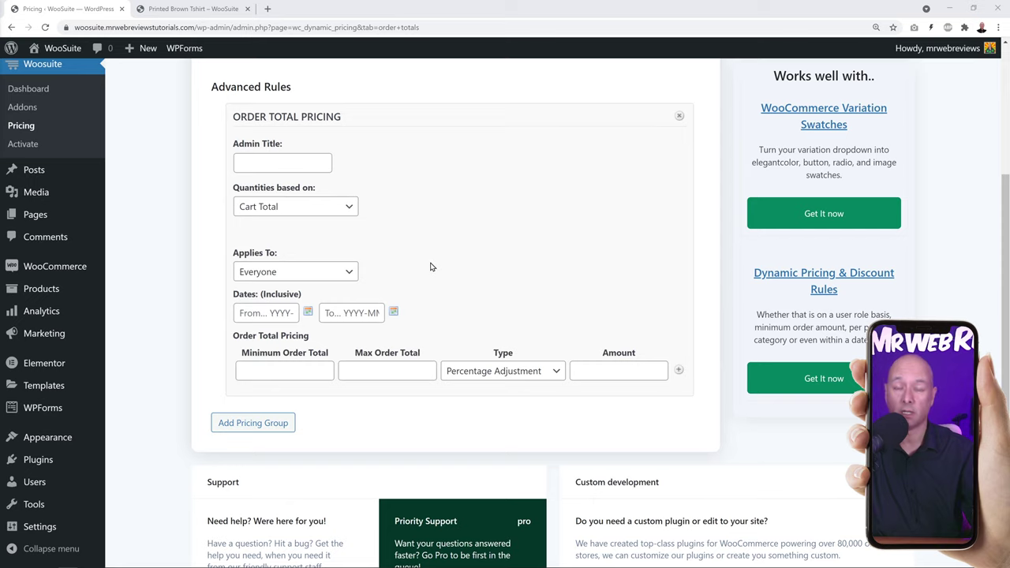
{"action": "left_click", "coordinate": [341, 273]}
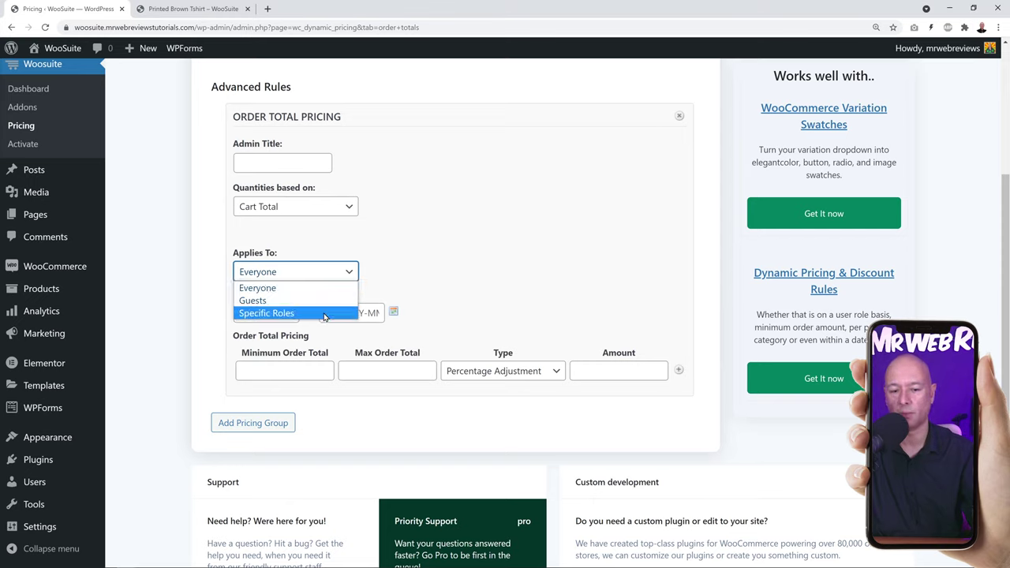
{"action": "left_click", "coordinate": [450, 268]}
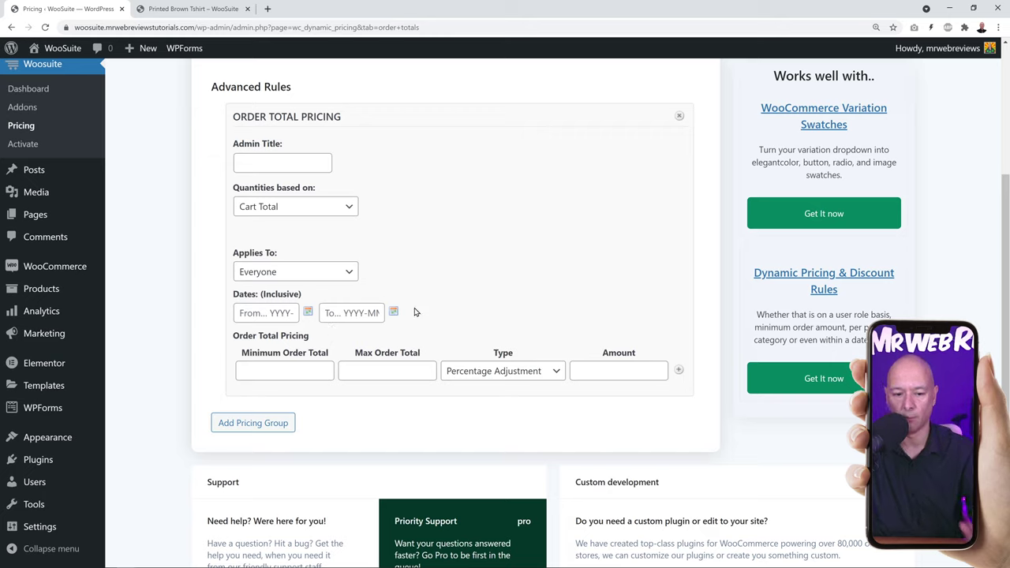
Enter the first tier: minimum 150, maximum 500, 10% discount
{"action": "left_click", "coordinate": [282, 371]}
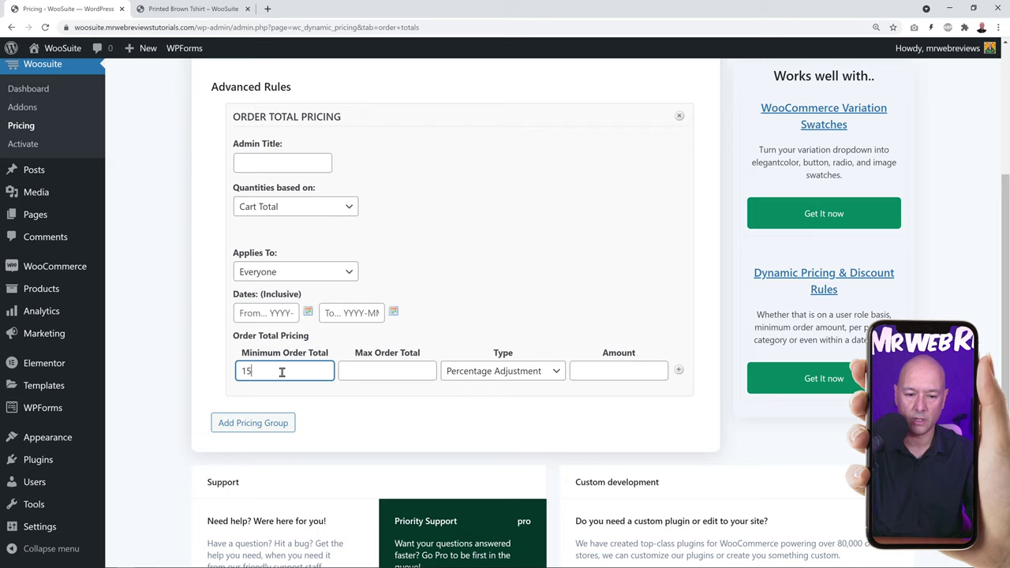
{"action": "left_click", "coordinate": [362, 370]}
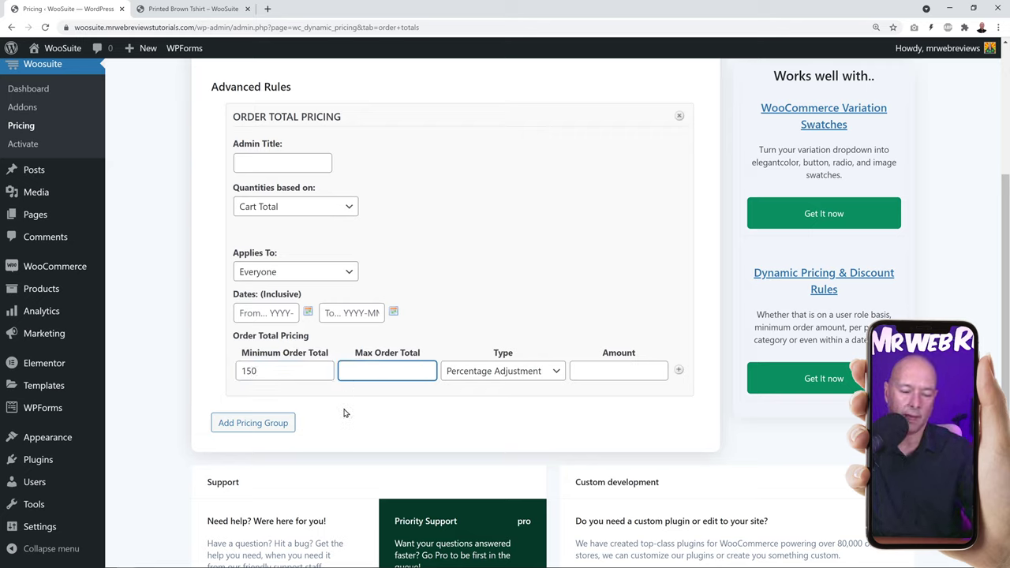
{"action": "type", "text": "500"}
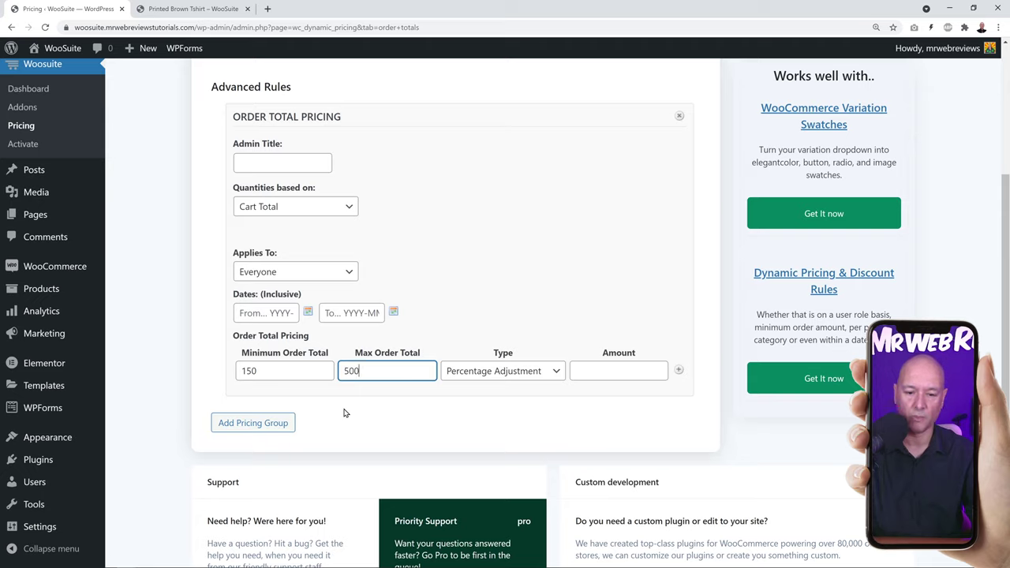
{"action": "left_click", "coordinate": [605, 372]}
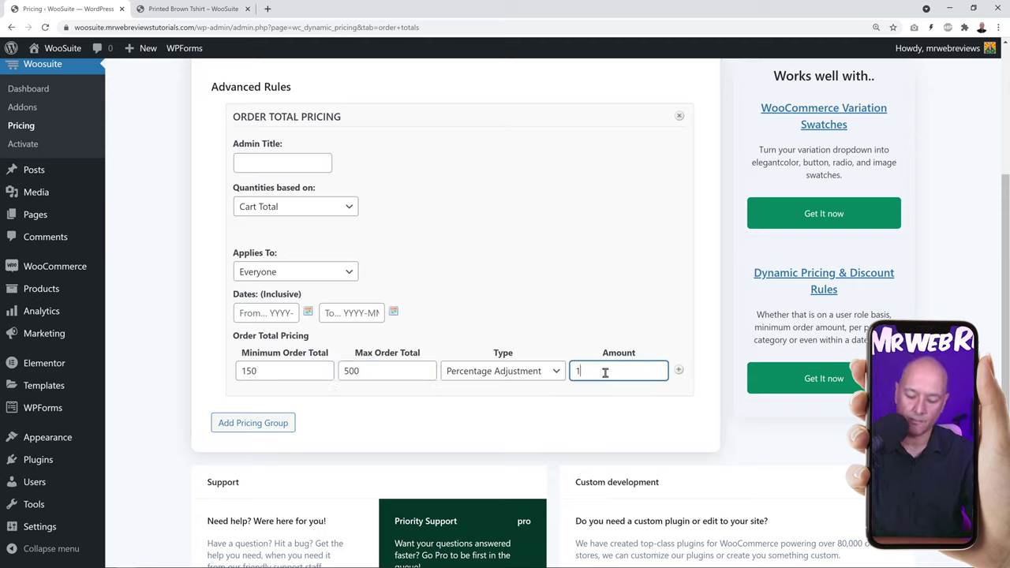
Add a second tier from 501 upward (*) at 15% and save the changes
{"action": "left_click", "coordinate": [678, 369]}
{"action": "left_click", "coordinate": [288, 407]}
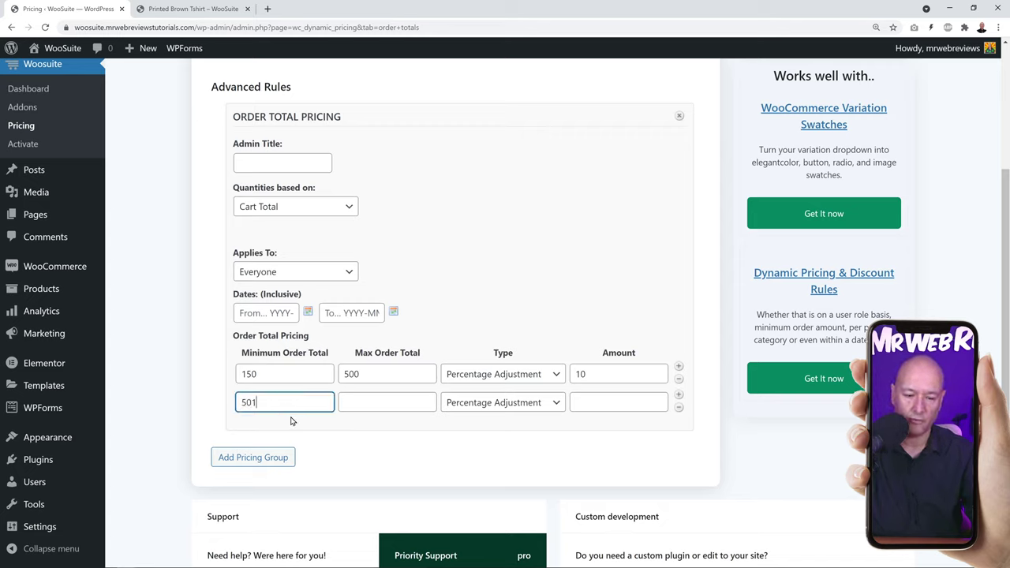
{"action": "left_click", "coordinate": [367, 403]}
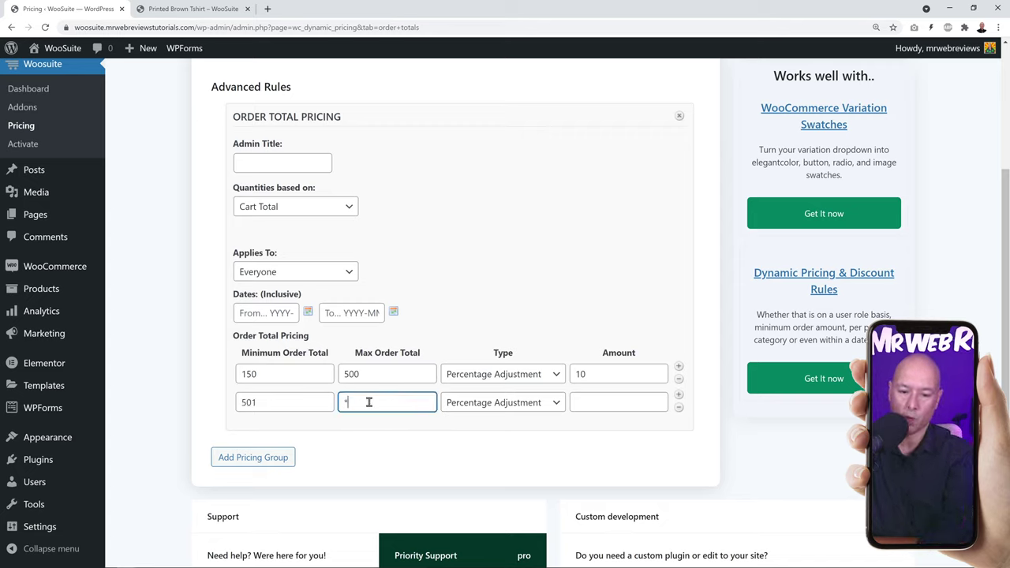
{"action": "left_click", "coordinate": [617, 400]}
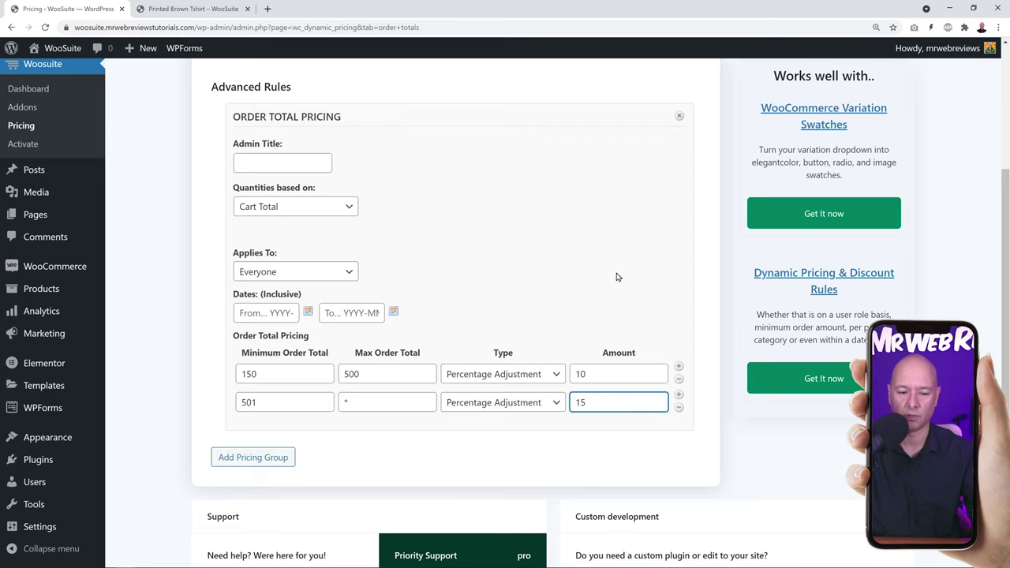
{"action": "scroll", "coordinate": [551, 273], "scroll_direction": "up", "scroll_amount": 1}
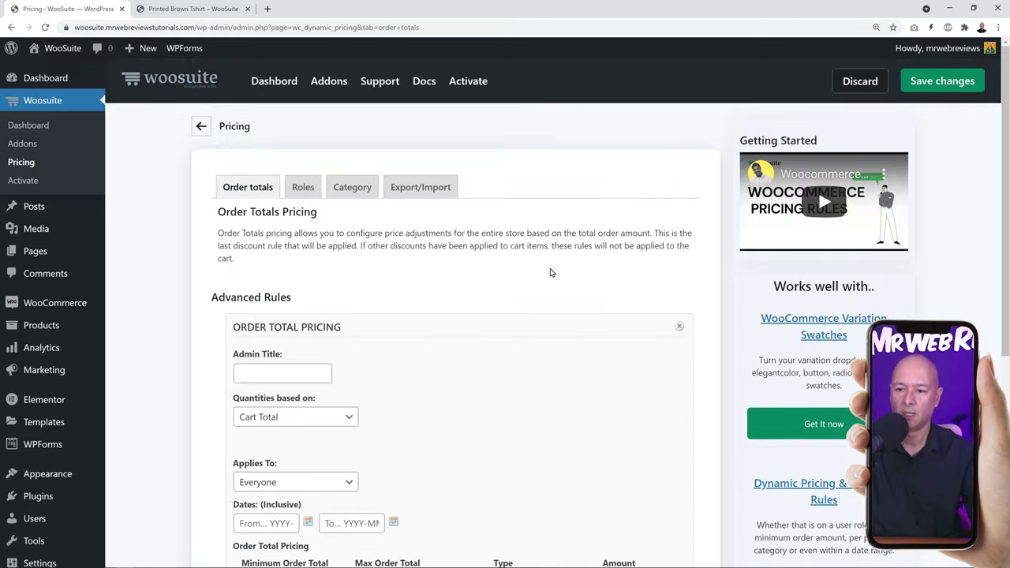
{"action": "left_click", "coordinate": [942, 81]}
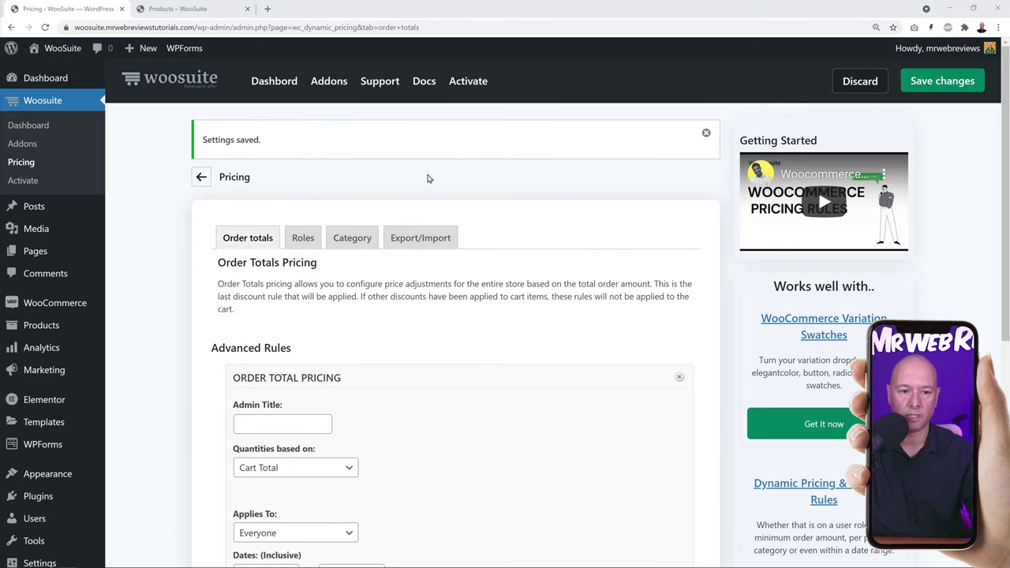
{"action": "left_click", "coordinate": [202, 11]}
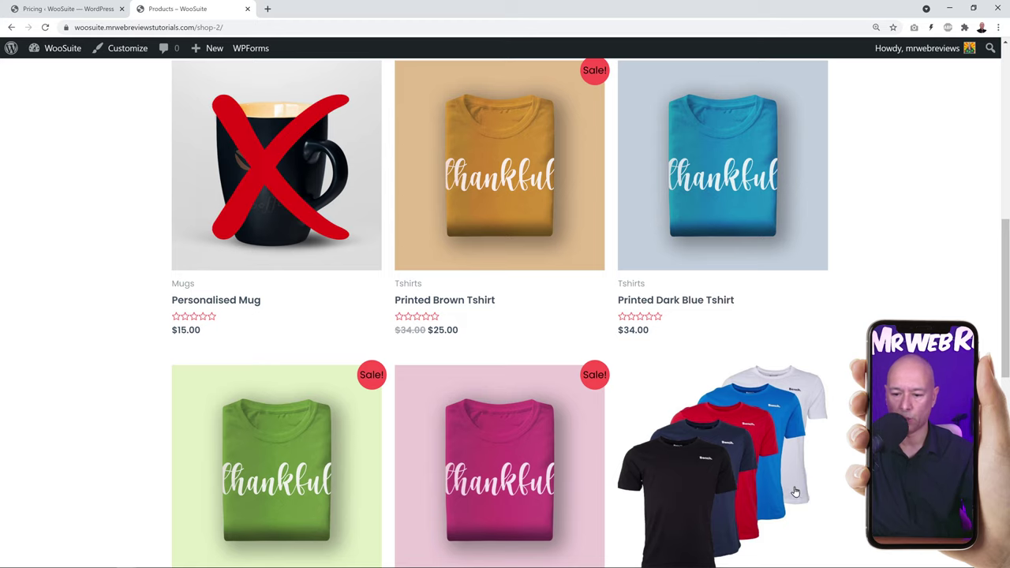
Add 8 Printed Brown Tshirts to the cart and view them at $22.50 each, $180.00 total
{"action": "left_click", "coordinate": [491, 210]}
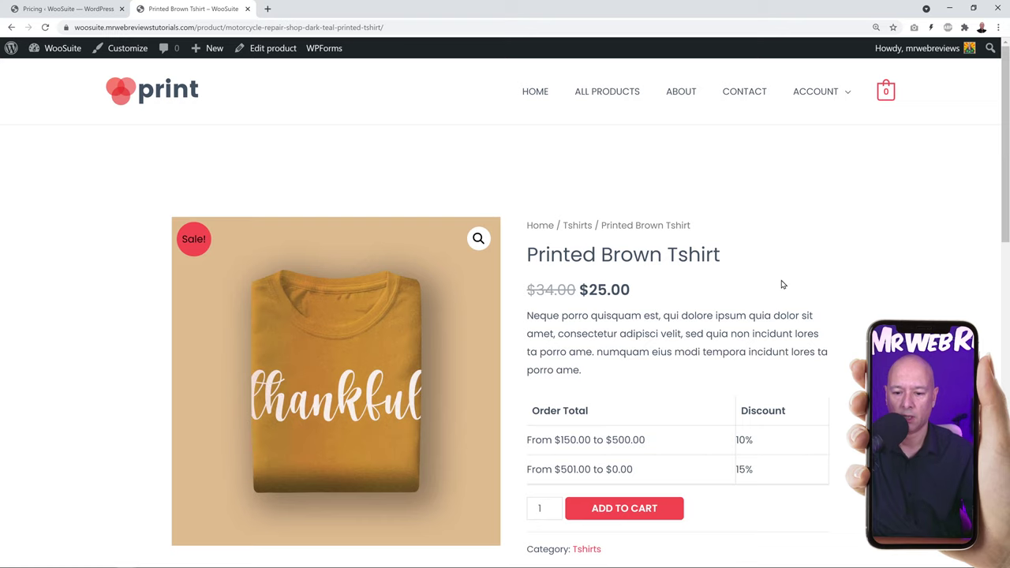
{"action": "scroll", "coordinate": [789, 280], "scroll_direction": "down", "scroll_amount": 1}
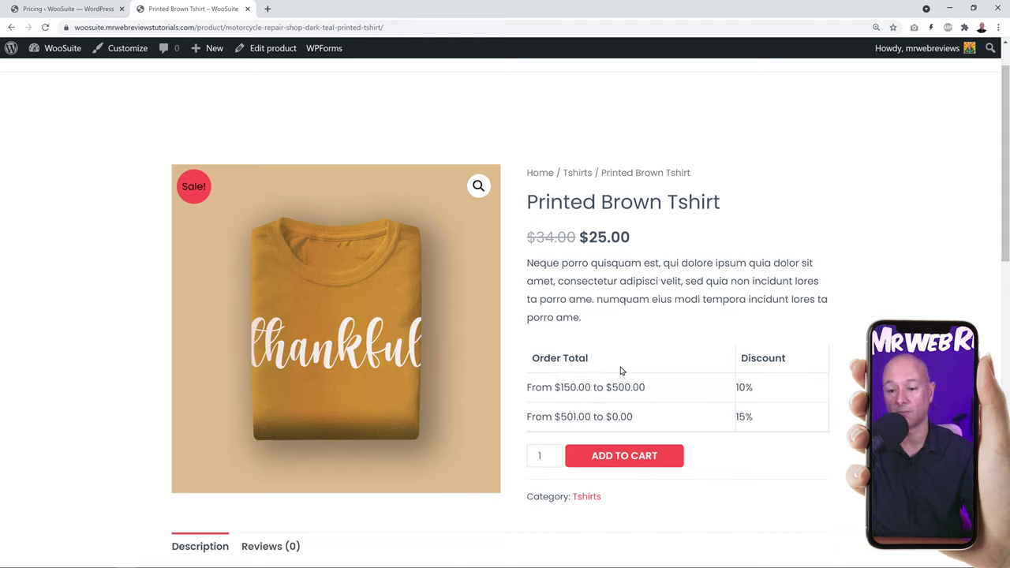
{"action": "double_click", "coordinate": [540, 455]}
{"action": "type", "text": "8"}
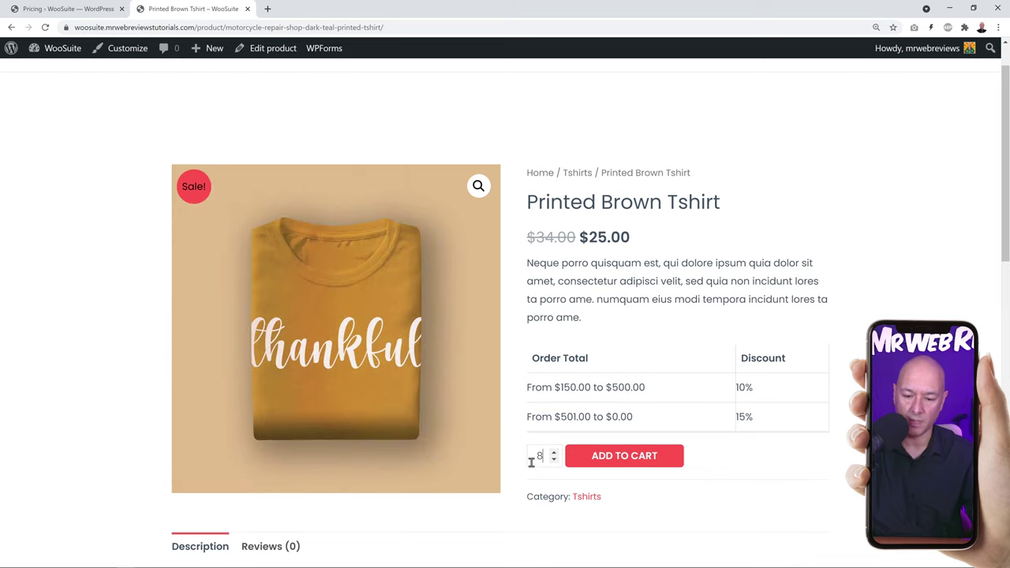
{"action": "left_click", "coordinate": [644, 457]}
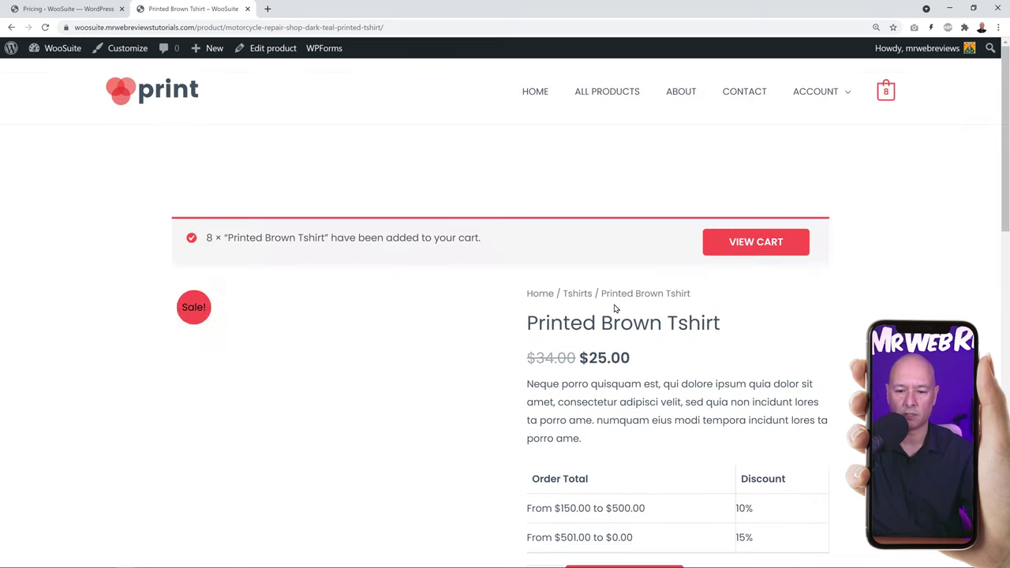
{"action": "left_click", "coordinate": [756, 250]}
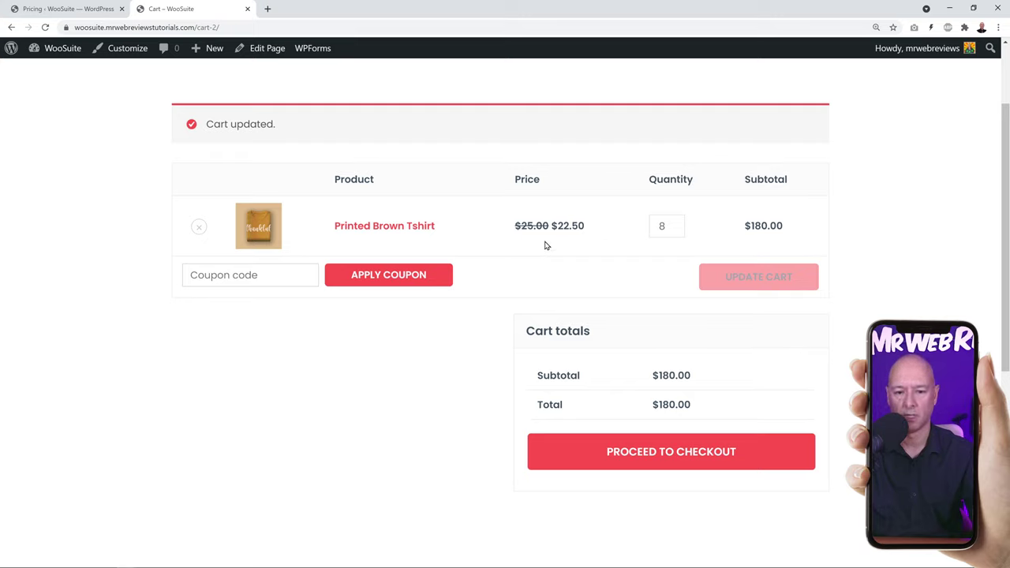
Change the cart quantity from 8 to 25, giving $21.25 each and $531.25 total
{"action": "left_click", "coordinate": [106, 9]}
{"action": "scroll", "coordinate": [476, 349], "scroll_direction": "down", "scroll_amount": 5}
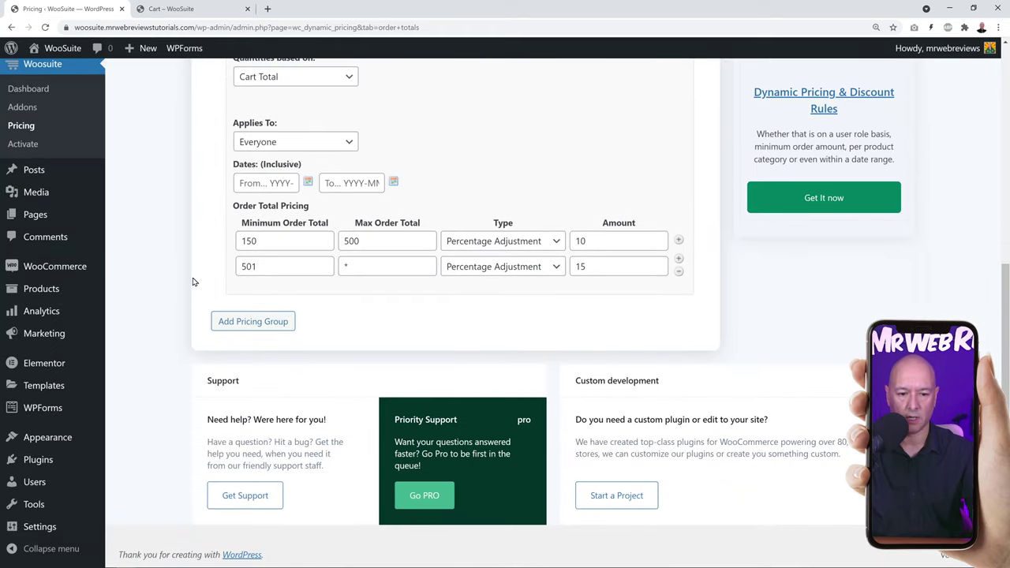
{"action": "left_click", "coordinate": [170, 9]}
{"action": "left_click_drag", "start_coordinate": [671, 227], "coordinate": [609, 229]}
{"action": "type", "text": "25"}
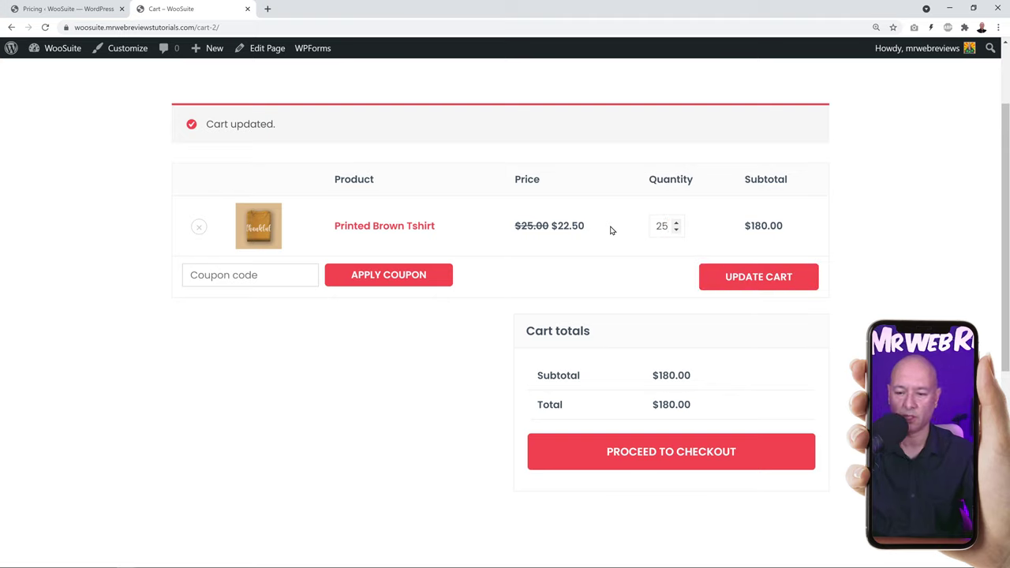
{"action": "left_click", "coordinate": [733, 282]}
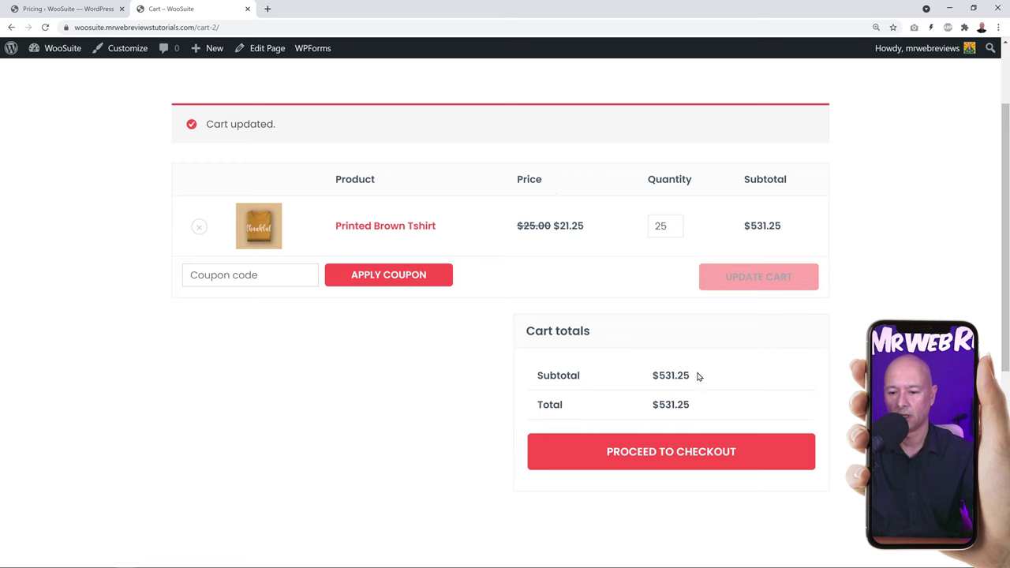
{"action": "left_click", "coordinate": [93, 9]}
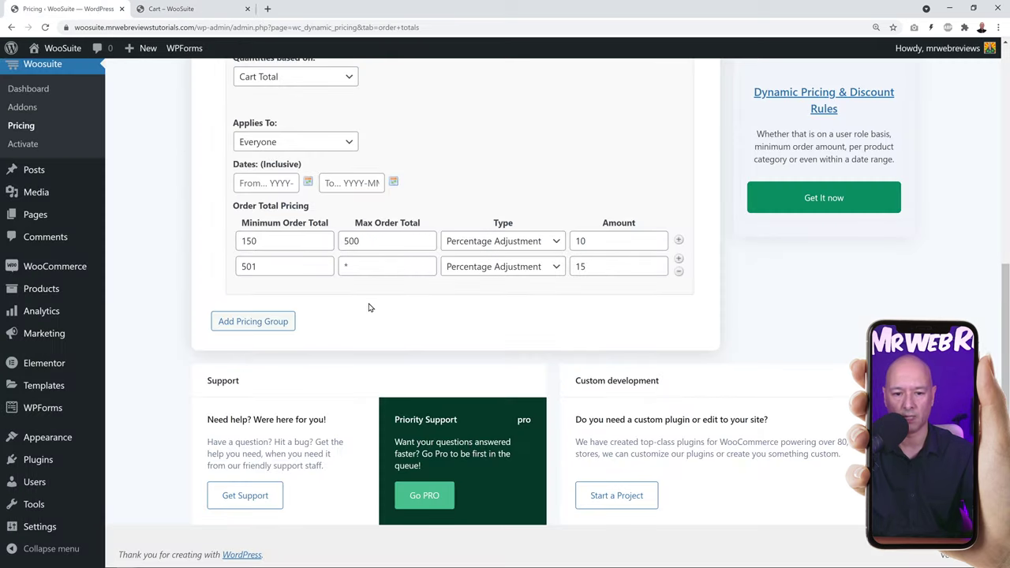
{"action": "scroll", "coordinate": [156, 315], "scroll_direction": "down", "scroll_amount": 2}
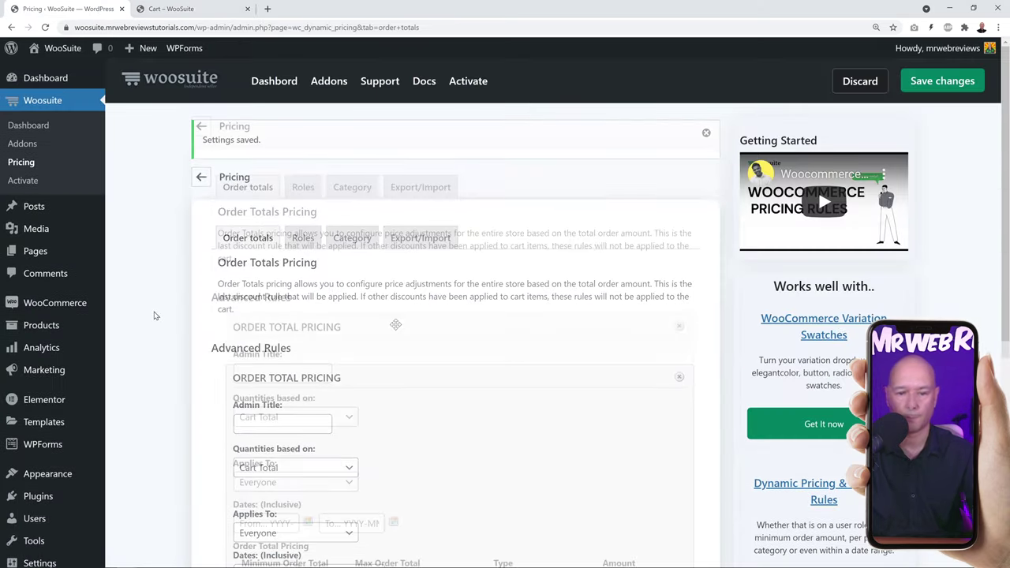
Enable a 50 Percentage Discount for the Administrator role and save the role pricing
{"action": "left_click", "coordinate": [305, 191]}
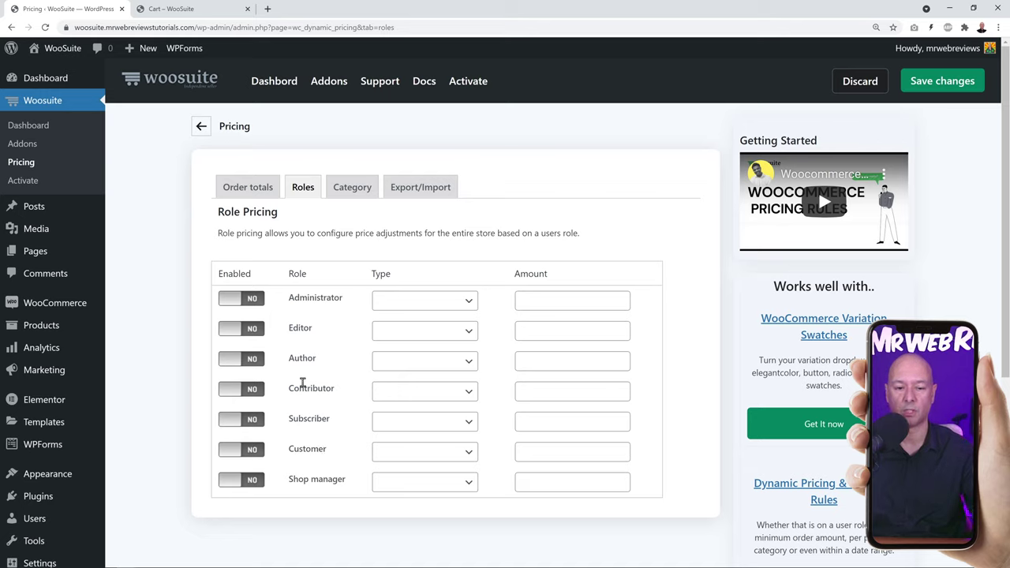
{"action": "left_click", "coordinate": [240, 300]}
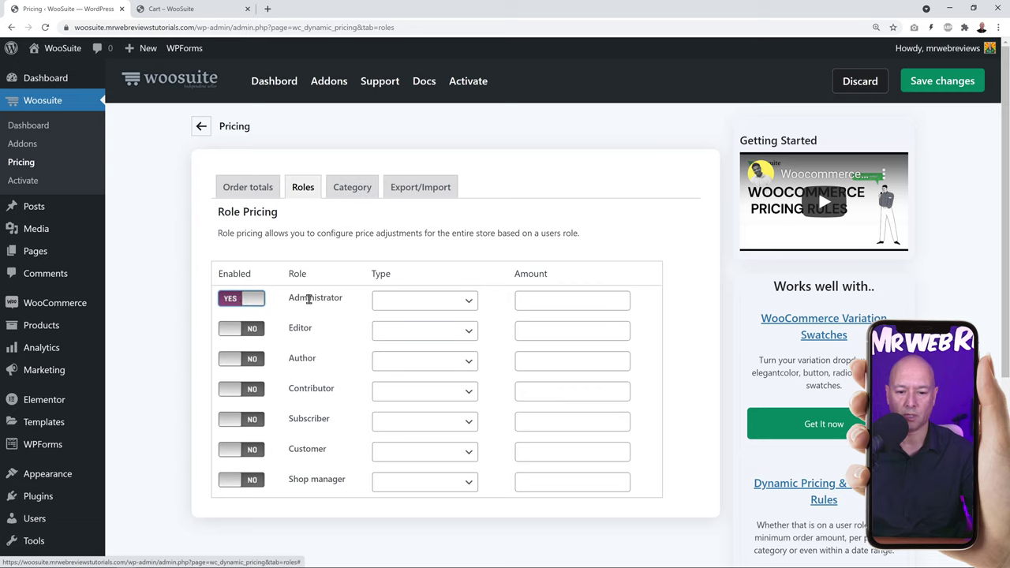
{"action": "left_click", "coordinate": [466, 305]}
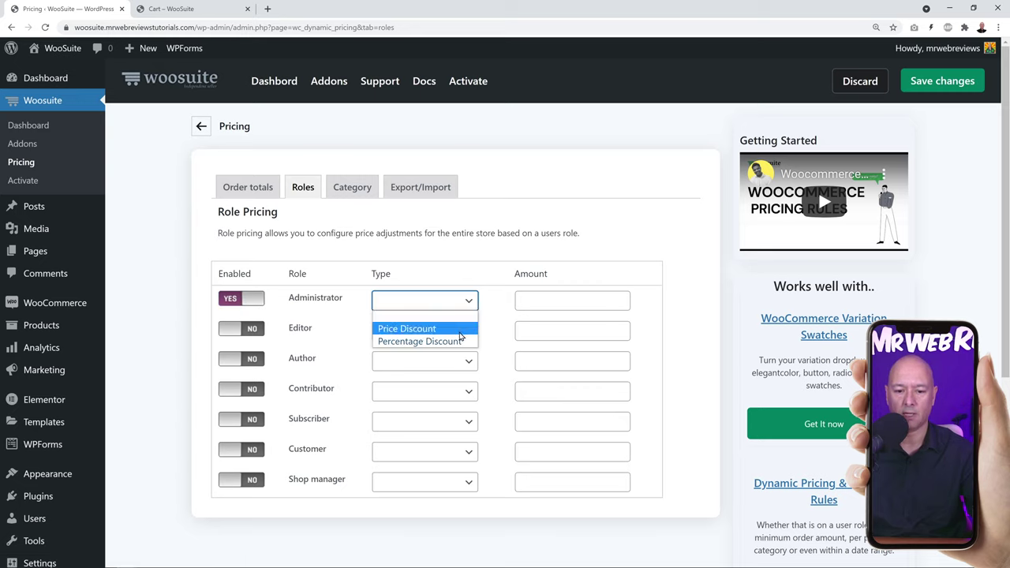
{"action": "left_click", "coordinate": [458, 341]}
{"action": "left_click", "coordinate": [544, 298]}
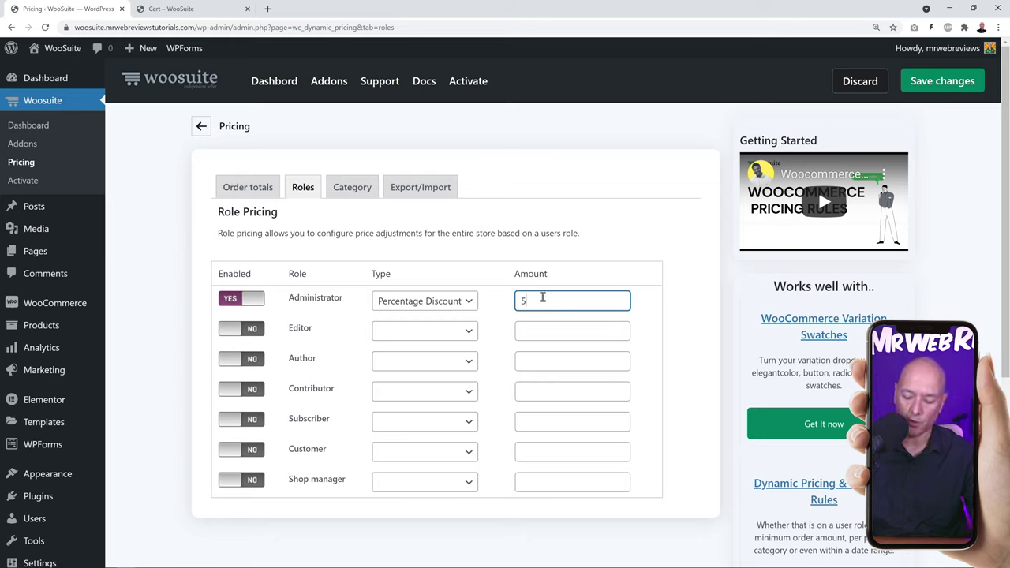
{"action": "left_click", "coordinate": [520, 215]}
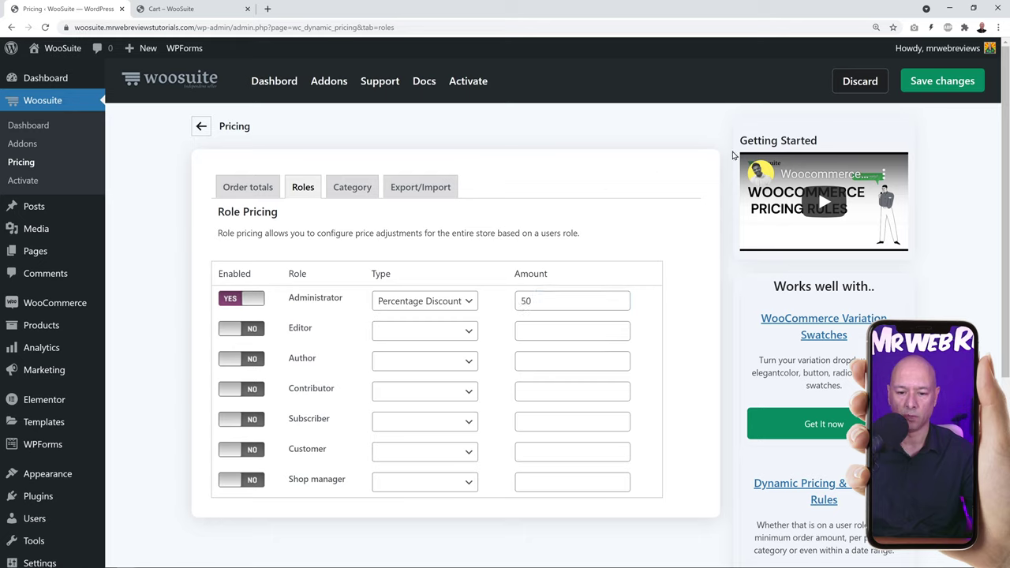
{"action": "left_click", "coordinate": [922, 91]}
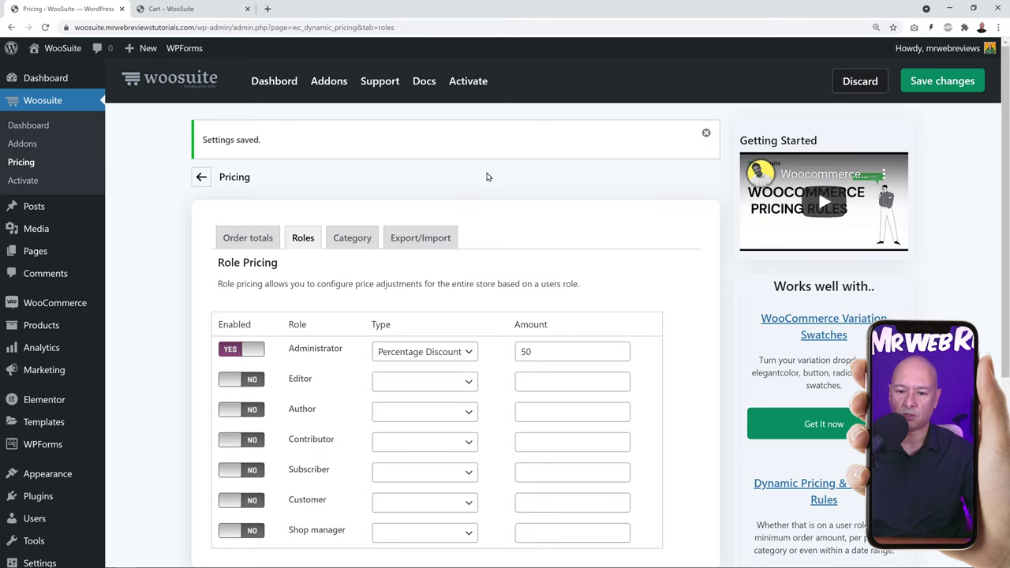
Reload the cart to see $12.50 shirts totalling $312.50, then review the role discount dropdowns
{"action": "left_click", "coordinate": [190, 10]}
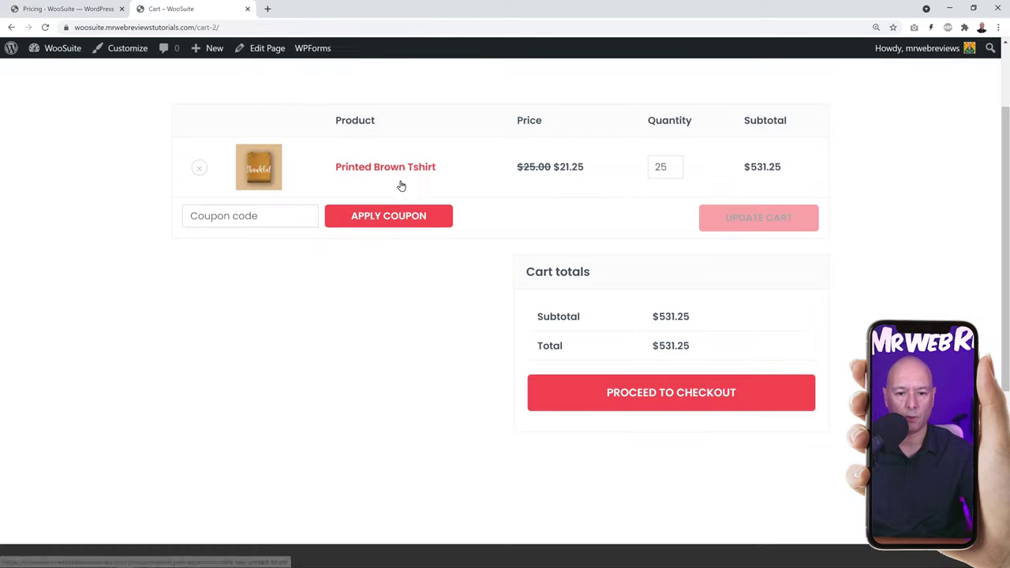
{"action": "left_click", "coordinate": [45, 27]}
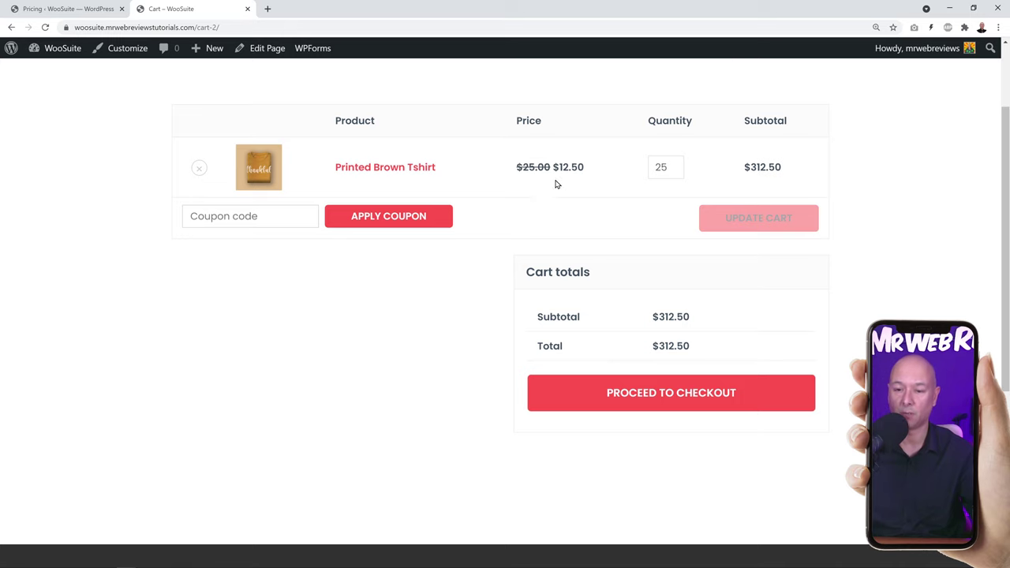
{"action": "left_click", "coordinate": [84, 8]}
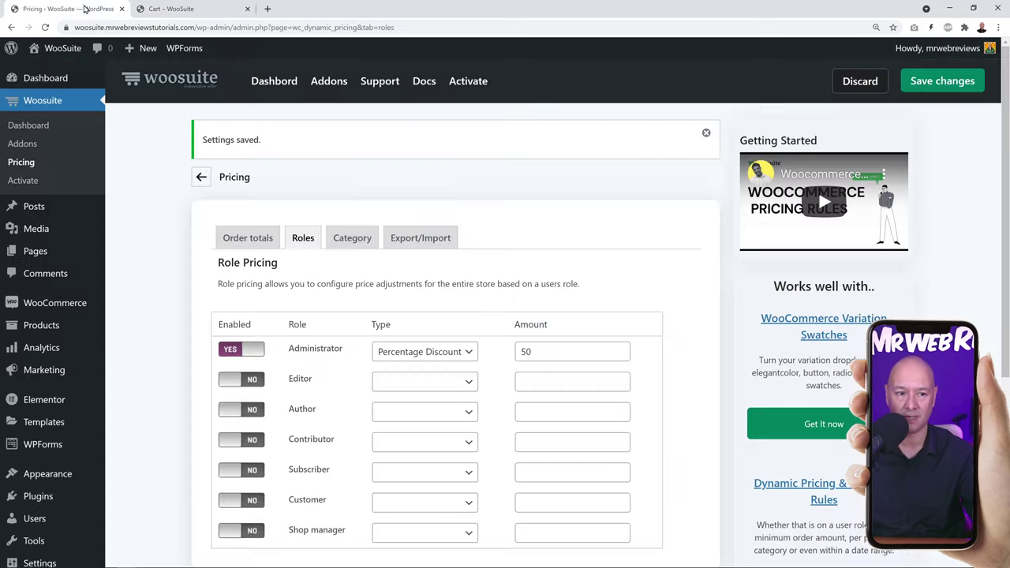
{"action": "scroll", "coordinate": [182, 306], "scroll_direction": "down", "scroll_amount": 1}
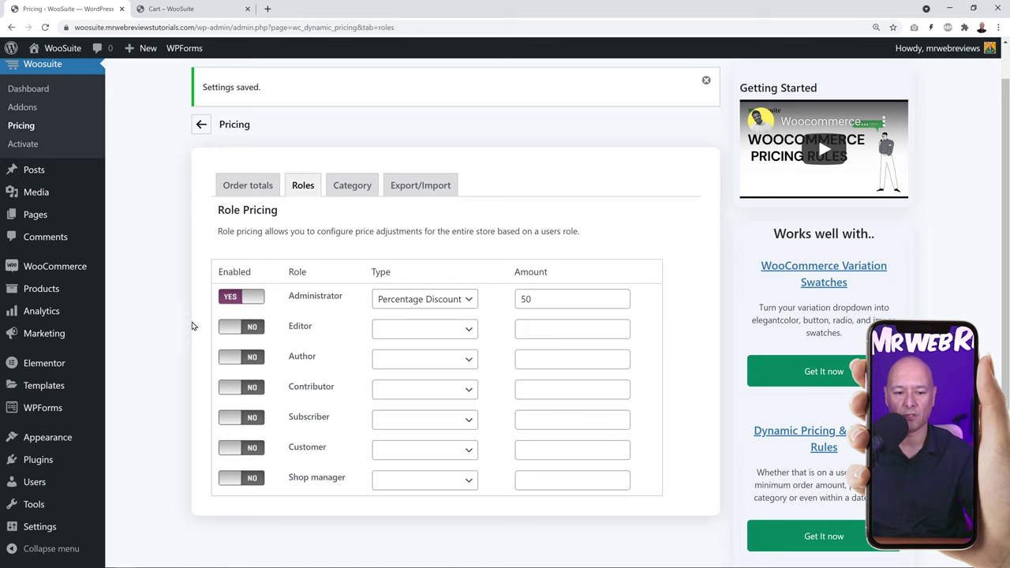
{"action": "left_click", "coordinate": [469, 331]}
{"action": "left_click", "coordinate": [468, 301]}
{"action": "left_click", "coordinate": [468, 300]}
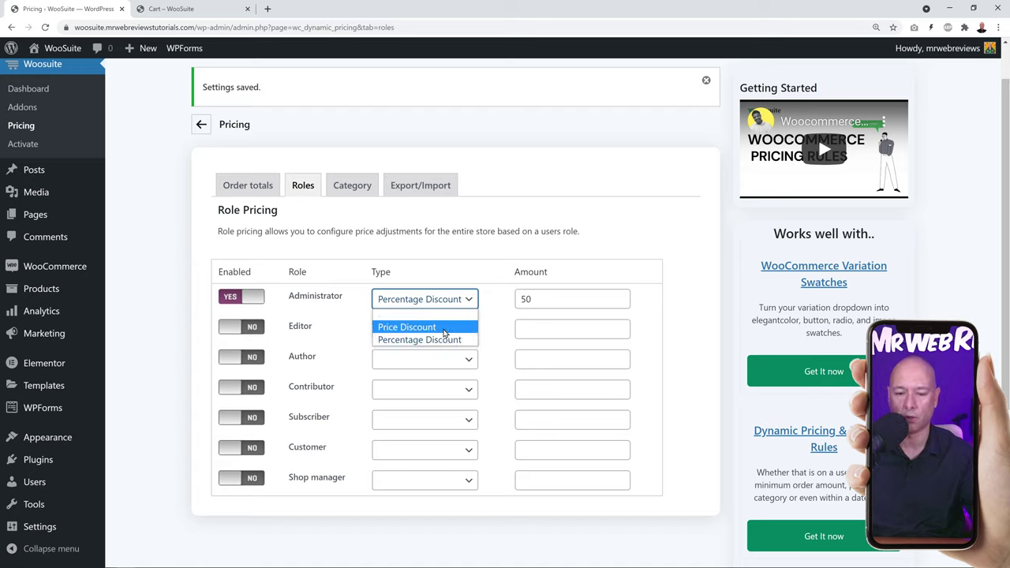
{"action": "left_click", "coordinate": [490, 218]}
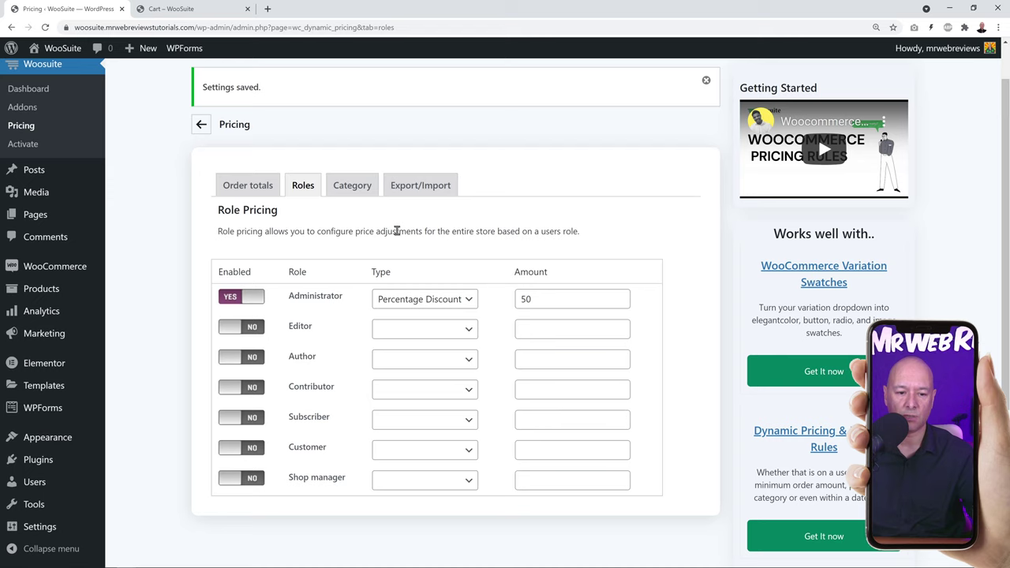
{"action": "left_click", "coordinate": [352, 186]}
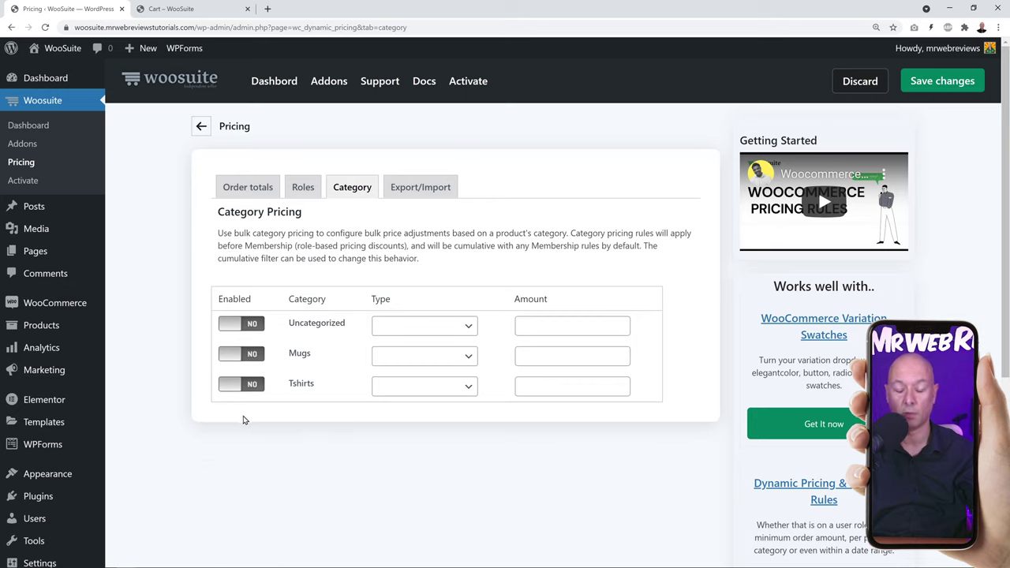
Save a 50 Percentage Discount for the Tshirts category, then reload the cart to check it
{"action": "left_click", "coordinate": [241, 386]}
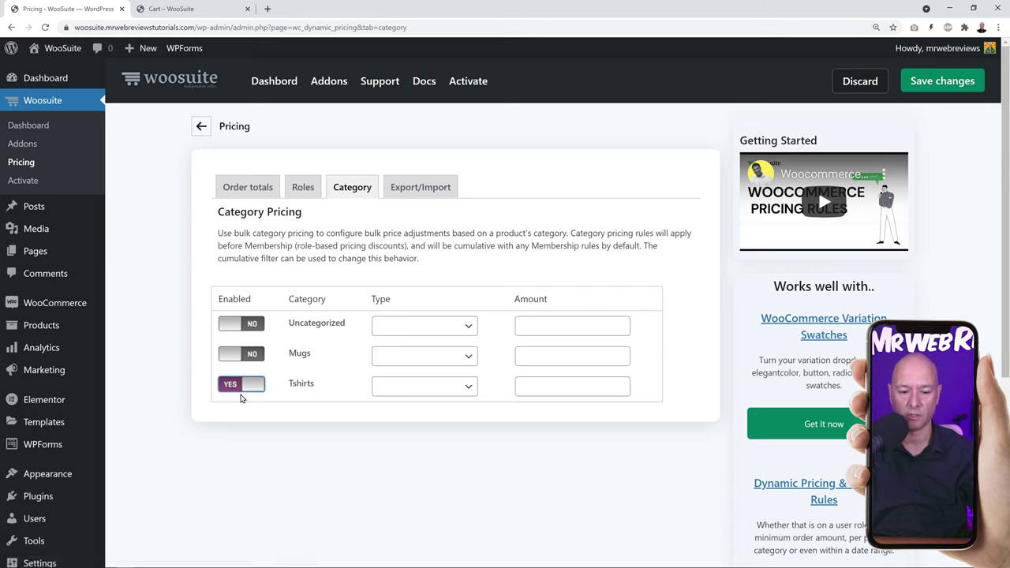
{"action": "left_click", "coordinate": [425, 394]}
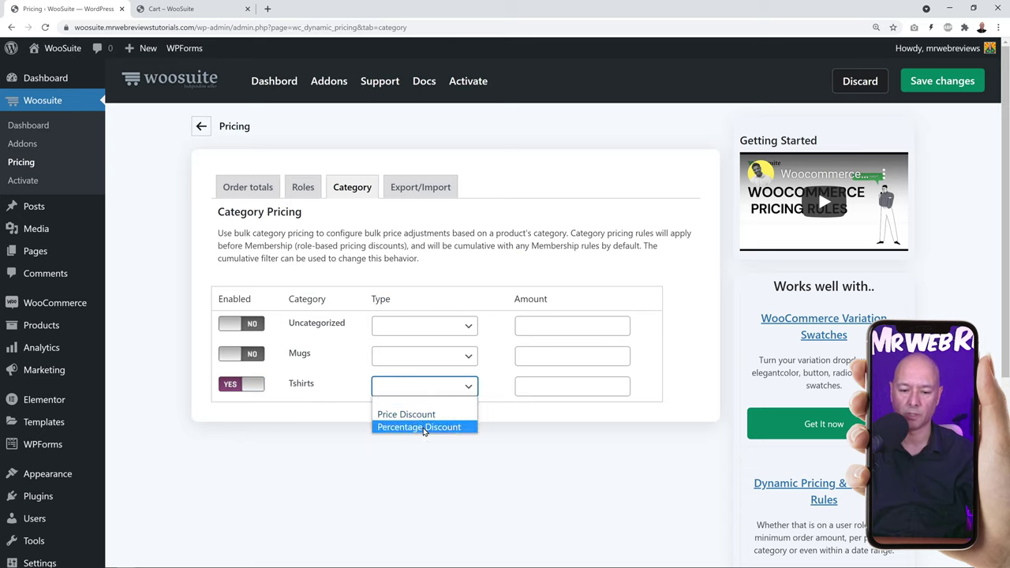
{"action": "left_click", "coordinate": [423, 427]}
{"action": "left_click", "coordinate": [521, 385]}
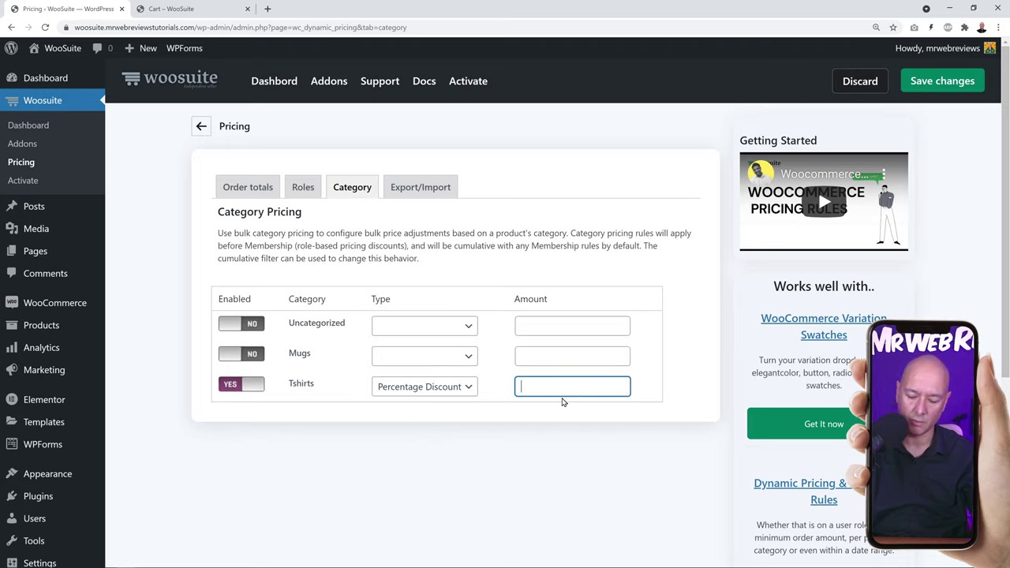
{"action": "left_click", "coordinate": [942, 81]}
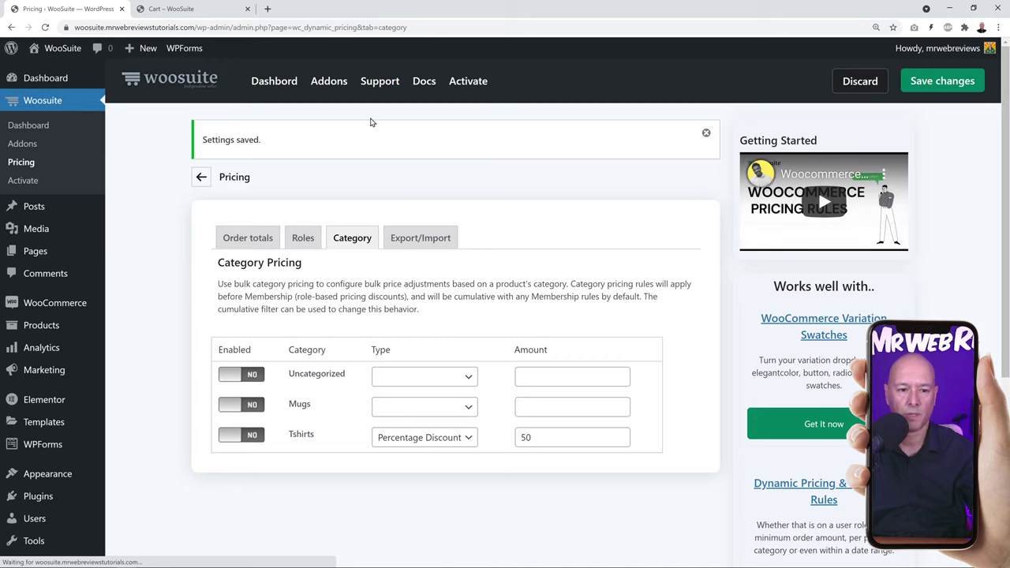
{"action": "left_click", "coordinate": [201, 11]}
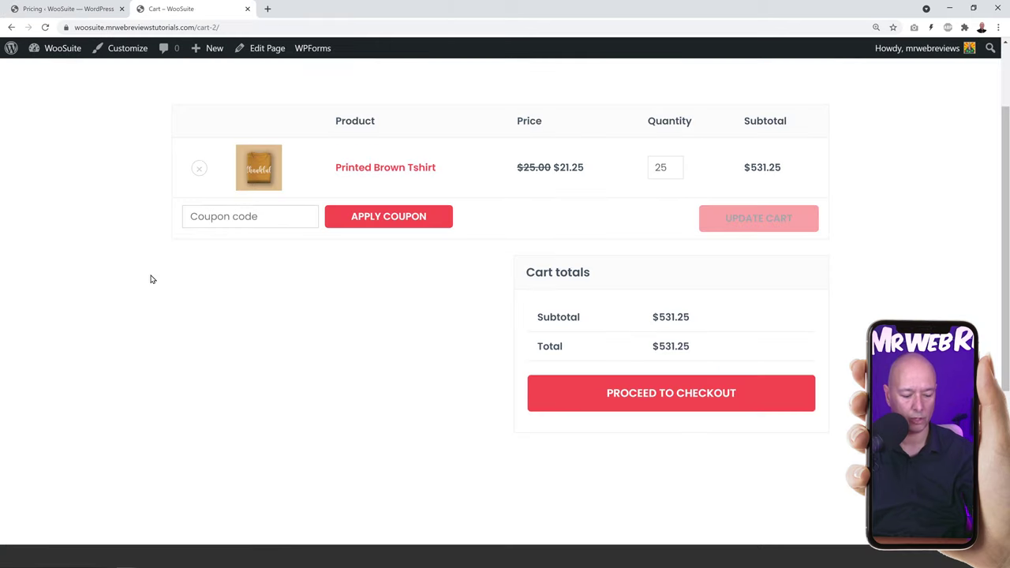
{"action": "left_click", "coordinate": [45, 26]}
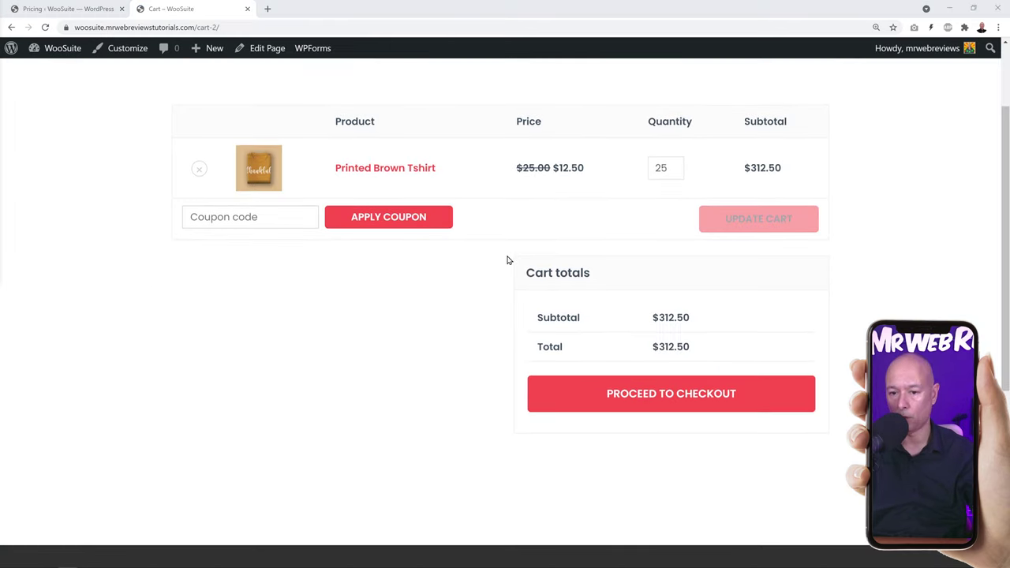